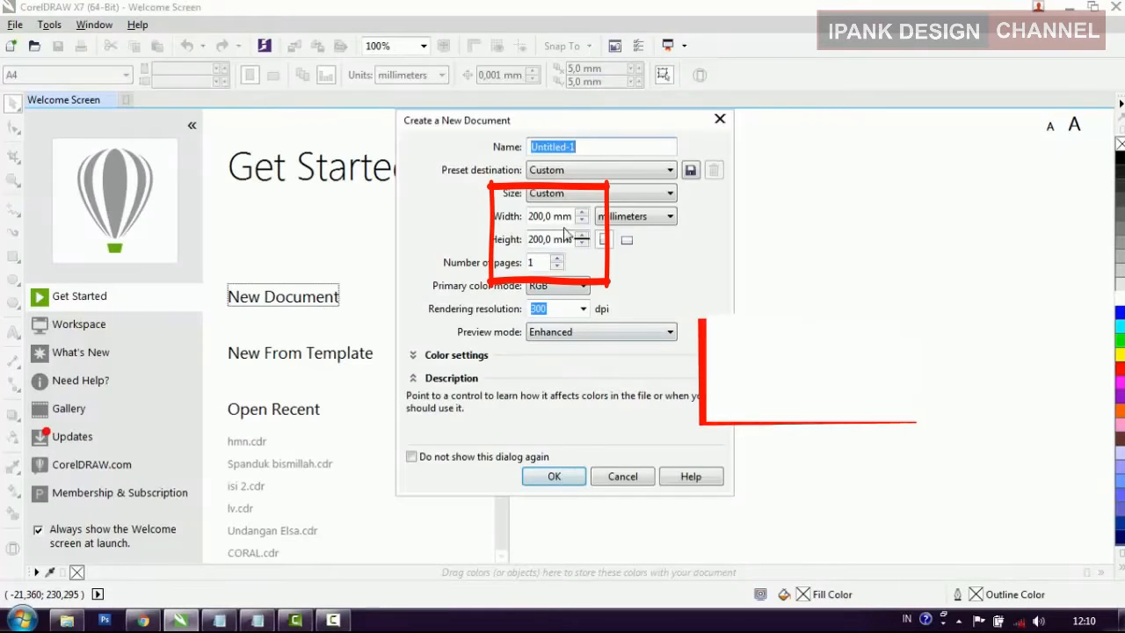
Step: Create a 200 x 200 mm document and draw a thin vertical rectangle about 1.9 mm wide and 120 mm tall near the page's left edge
{"action": "left_click", "coordinate": [553, 477]}
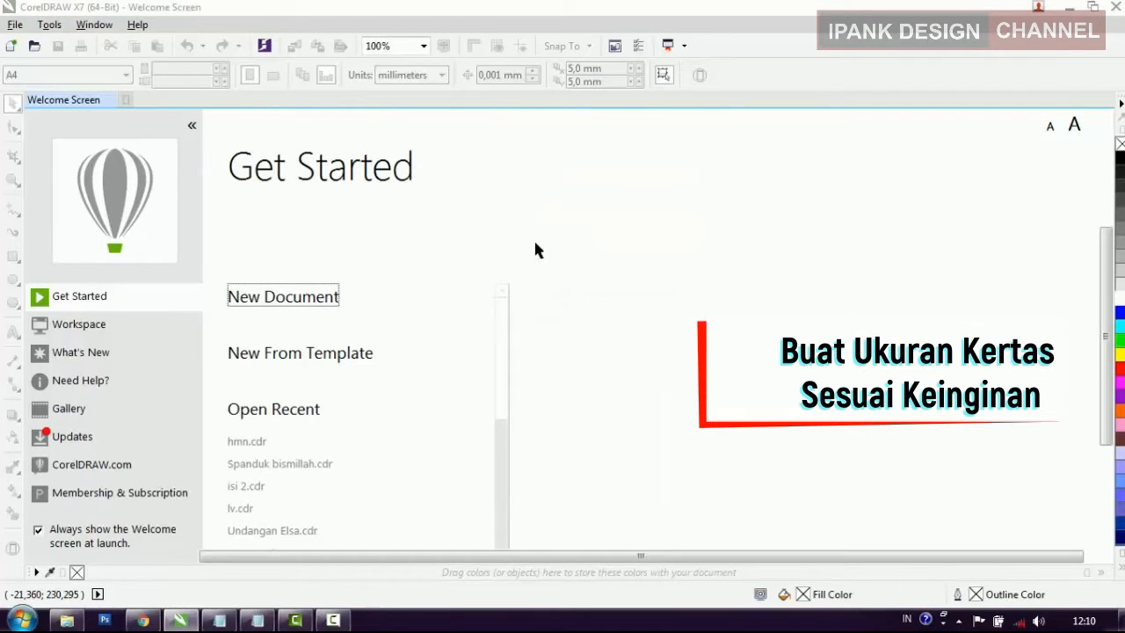
{"action": "left_click", "coordinate": [13, 256]}
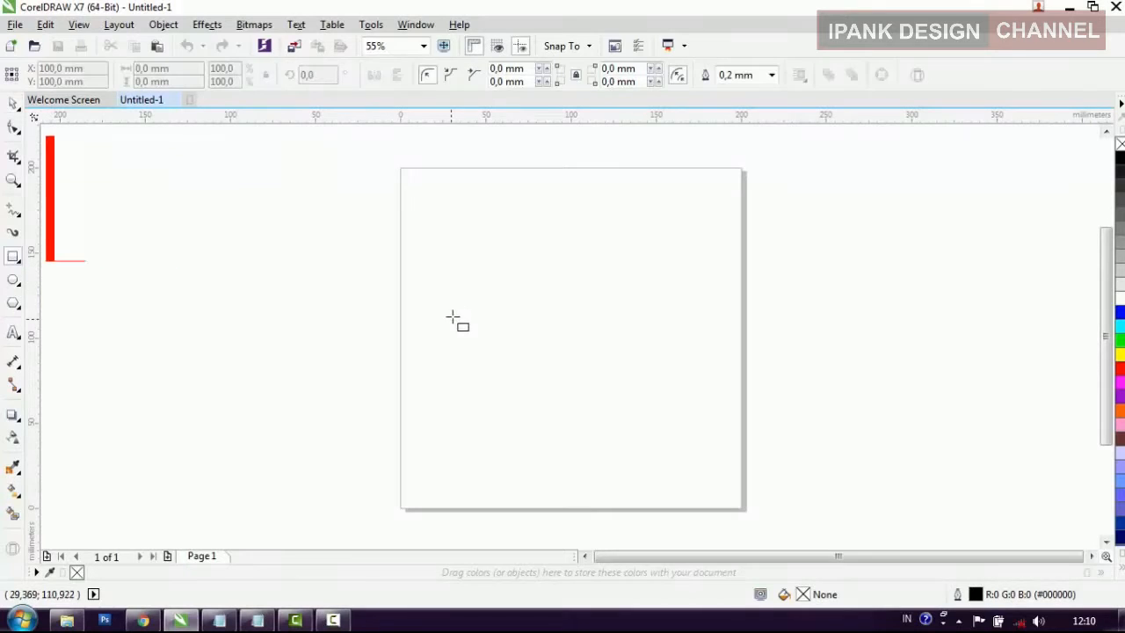
{"action": "left_click_drag", "start_coordinate": [440, 266], "coordinate": [440, 472]}
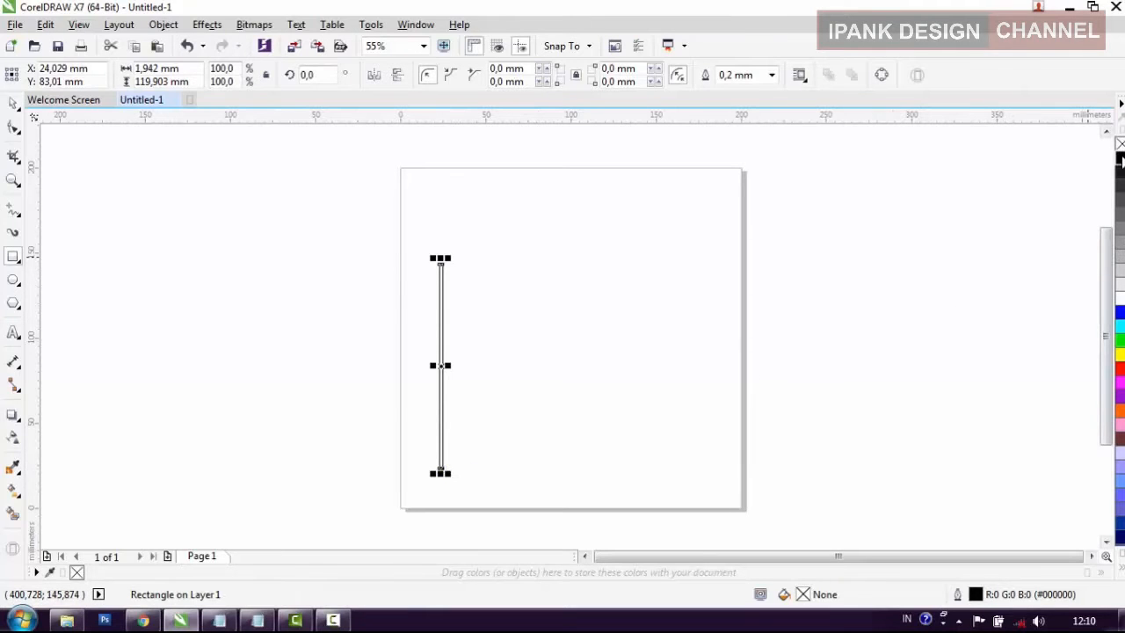
Step: Fill the thin rectangle with black and set its outline to None
{"action": "left_click", "coordinate": [772, 75]}
{"action": "scroll", "coordinate": [747, 131], "scroll_direction": "up", "scroll_amount": 3}
{"action": "left_click", "coordinate": [733, 89]}
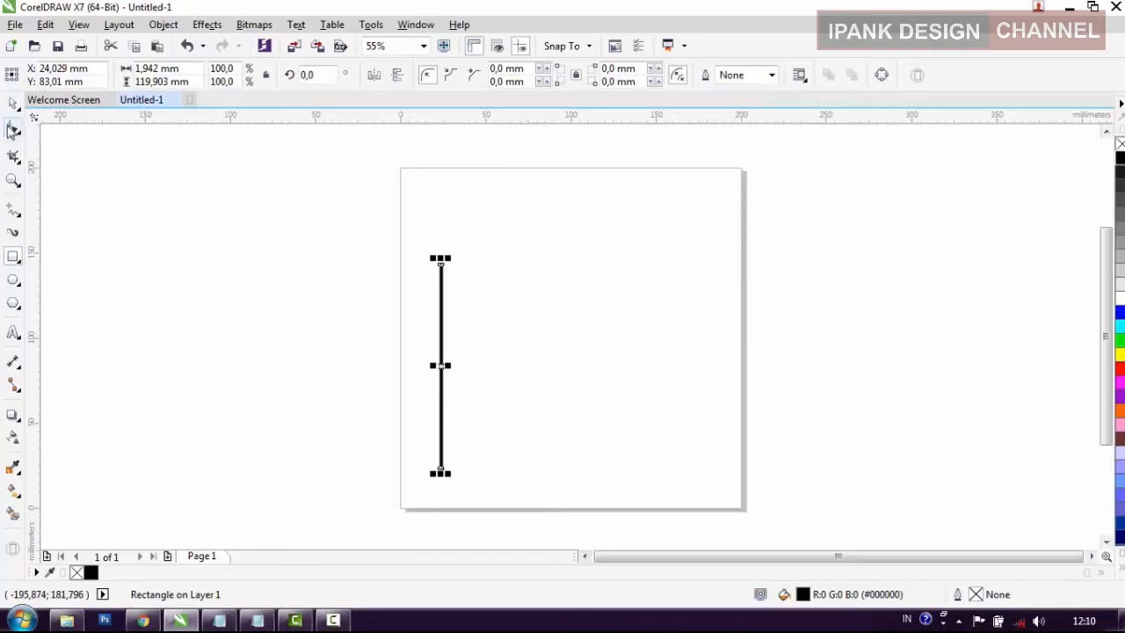
{"action": "left_click", "coordinate": [108, 213]}
Step: Duplicate the vertical bar, move the copy to the middle of the page and rotate it 90 degrees
{"action": "left_click", "coordinate": [442, 415]}
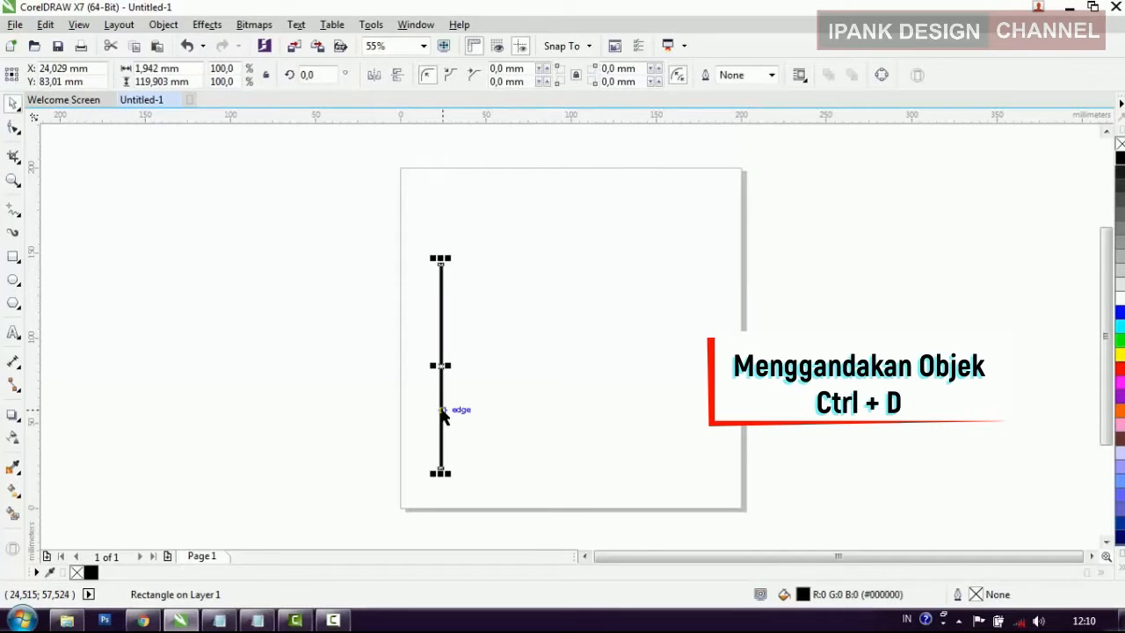
{"action": "key", "text": "ctrl+d"}
{"action": "left_click_drag", "start_coordinate": [450, 392], "coordinate": [585, 409]}
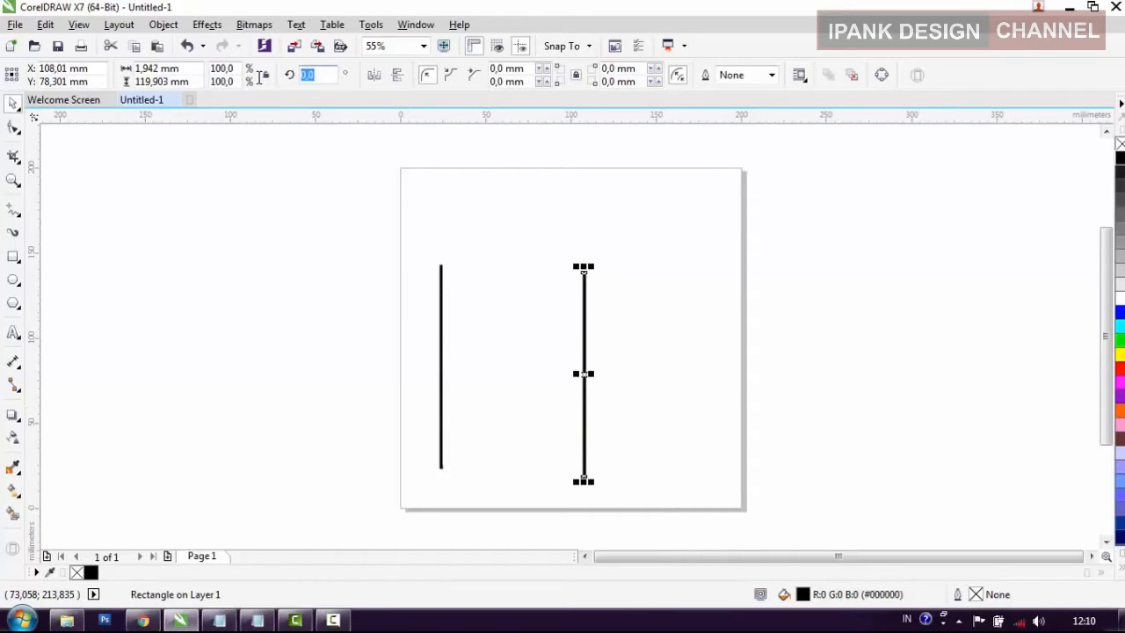
{"action": "type", "text": "90"}
{"action": "key", "text": "Return"}
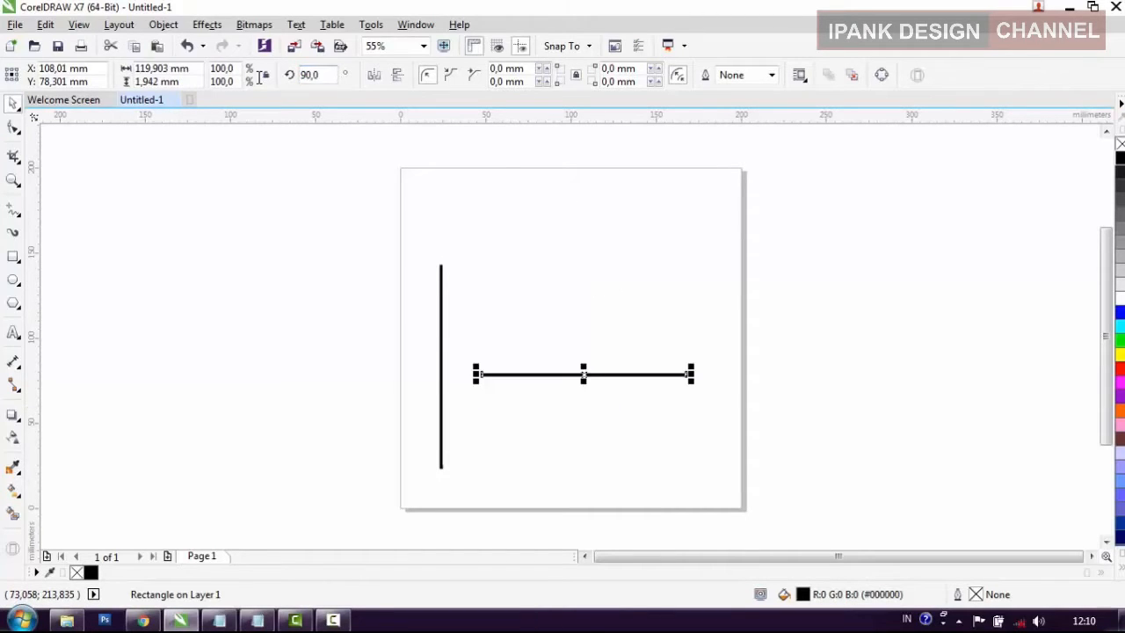
Step: Move the horizontal bar to the vertical bar's lower end and line up both bars into a flush corner
{"action": "left_click", "coordinate": [278, 270]}
{"action": "left_click", "coordinate": [583, 374]}
{"action": "left_click_drag", "start_coordinate": [583, 374], "coordinate": [545, 465]}
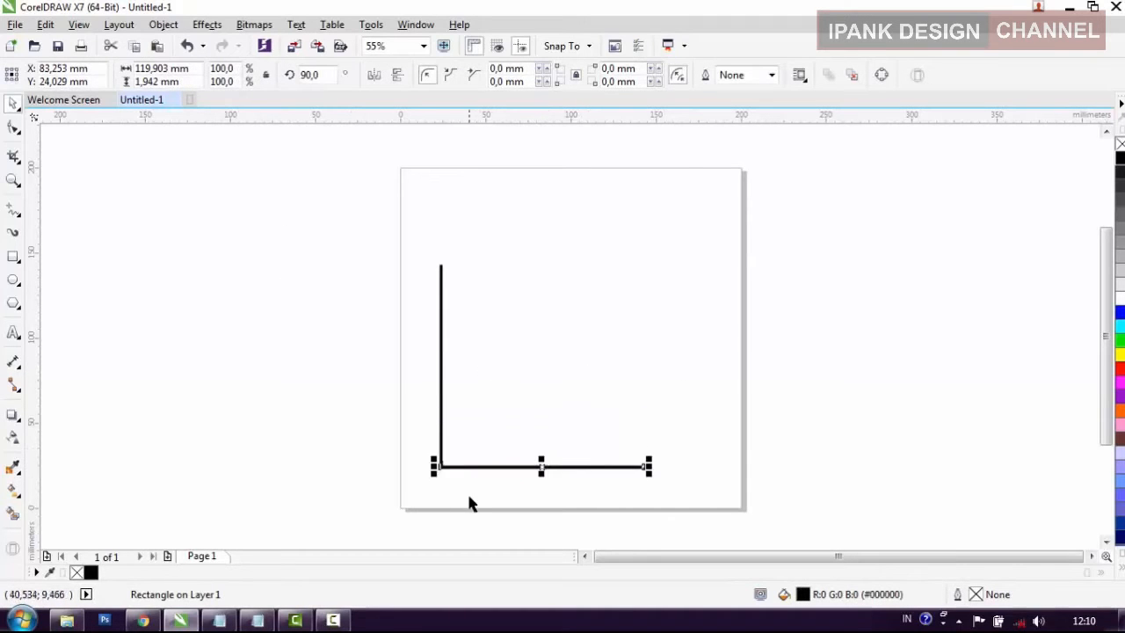
{"action": "scroll", "coordinate": [469, 497], "scroll_direction": "up", "scroll_amount": 5}
{"action": "left_click", "coordinate": [274, 334], "text": "shift"}
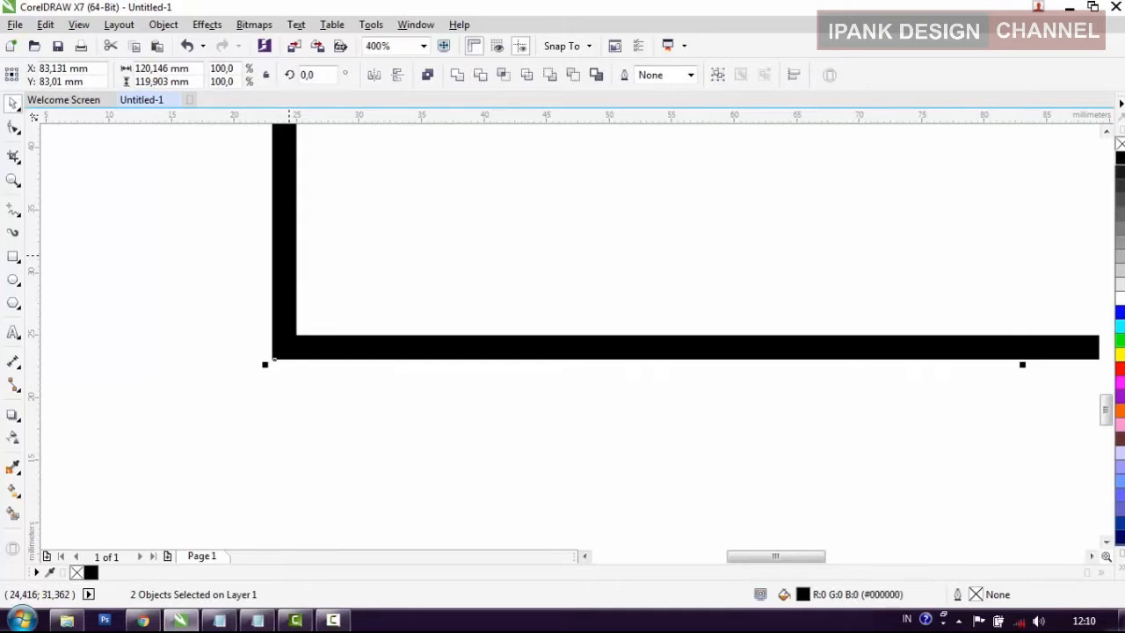
{"action": "scroll", "coordinate": [249, 365], "scroll_direction": "down", "scroll_amount": 4}
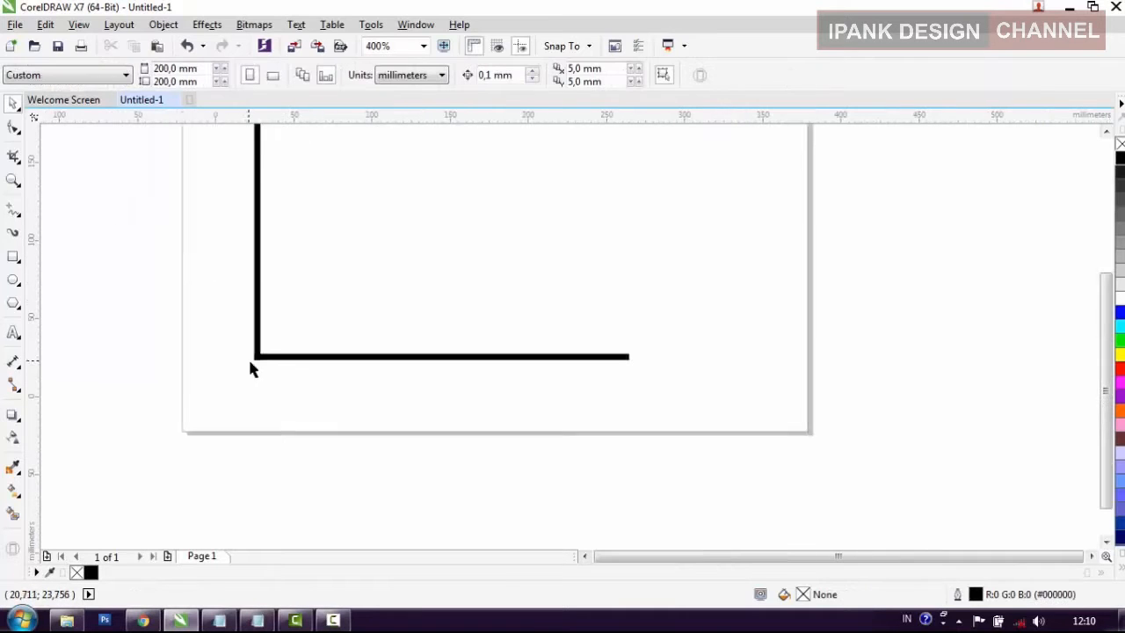
Step: Duplicate the bottom horizontal bar and move the copy to the upper end of the vertical bar
{"action": "left_click", "coordinate": [325, 359]}
{"action": "key", "text": "ctrl+d"}
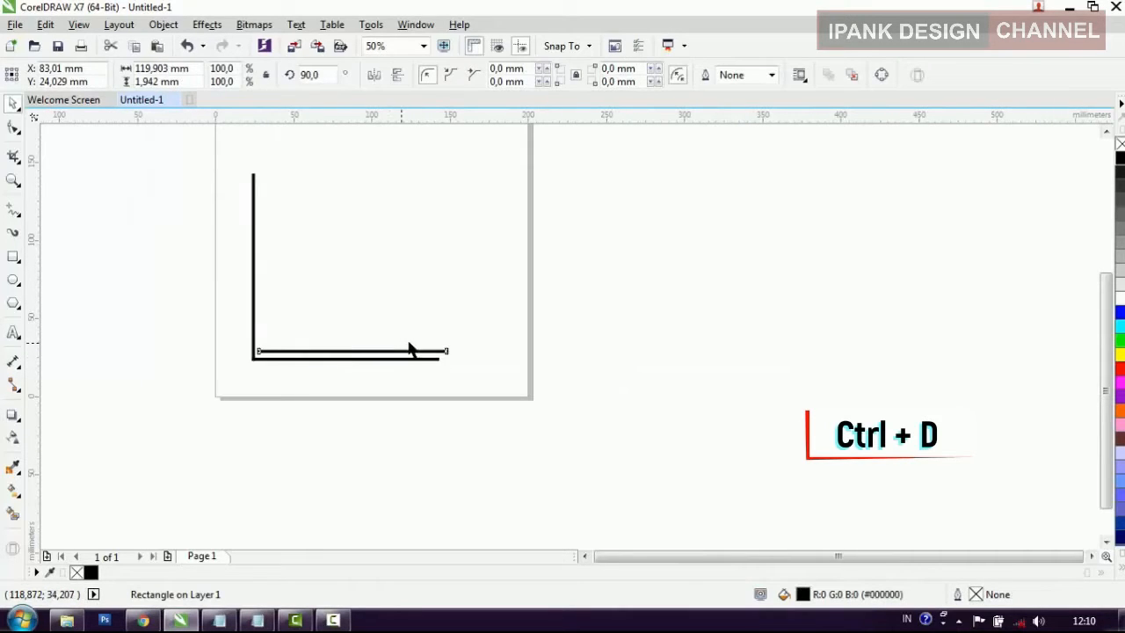
{"action": "left_click_drag", "start_coordinate": [402, 349], "coordinate": [409, 182]}
Step: Align the upper horizontal bar and the vertical bar by their top and left edges
{"action": "scroll", "coordinate": [263, 156], "scroll_direction": "up", "scroll_amount": 2}
{"action": "left_click", "coordinate": [236, 290], "text": "shift"}
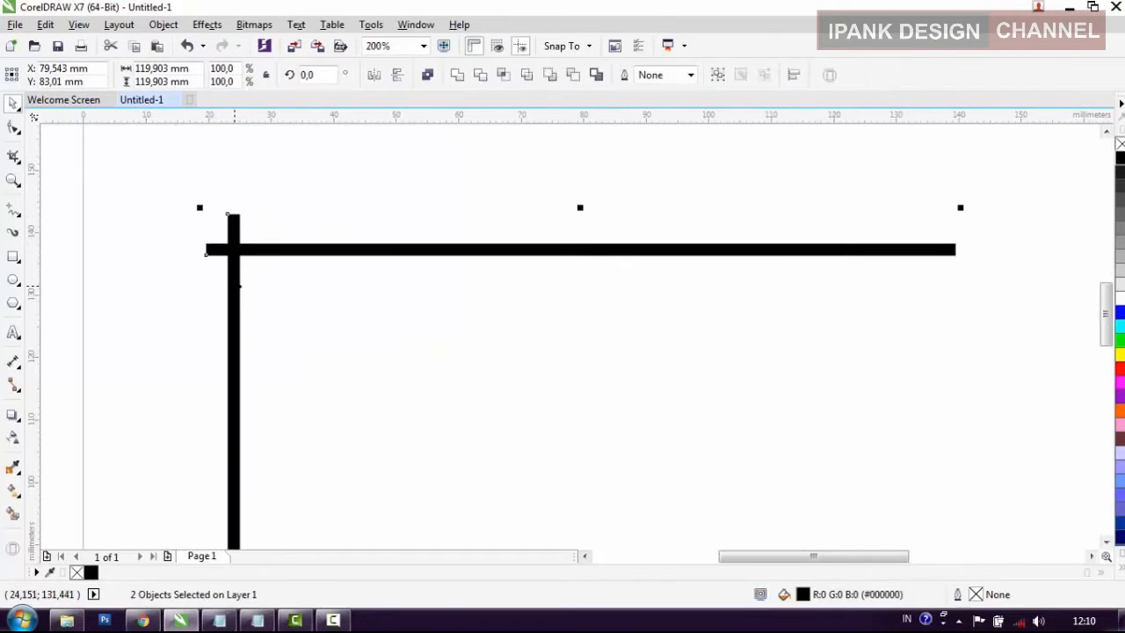
{"action": "key", "text": "t"}
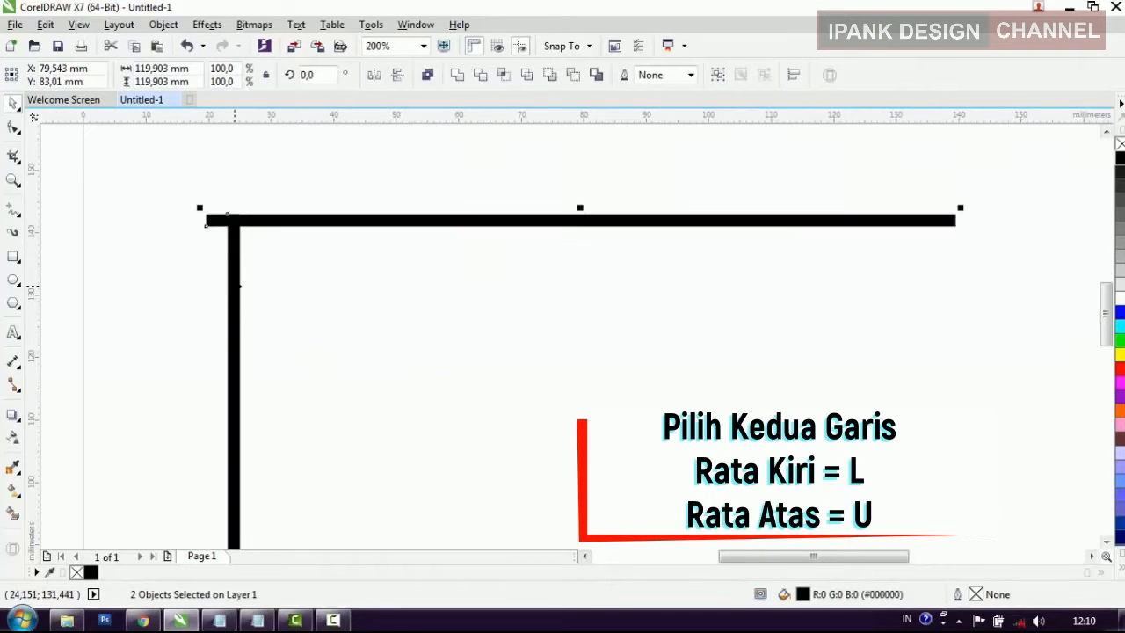
{"action": "key", "text": "l"}
{"action": "left_click", "coordinate": [183, 279]}
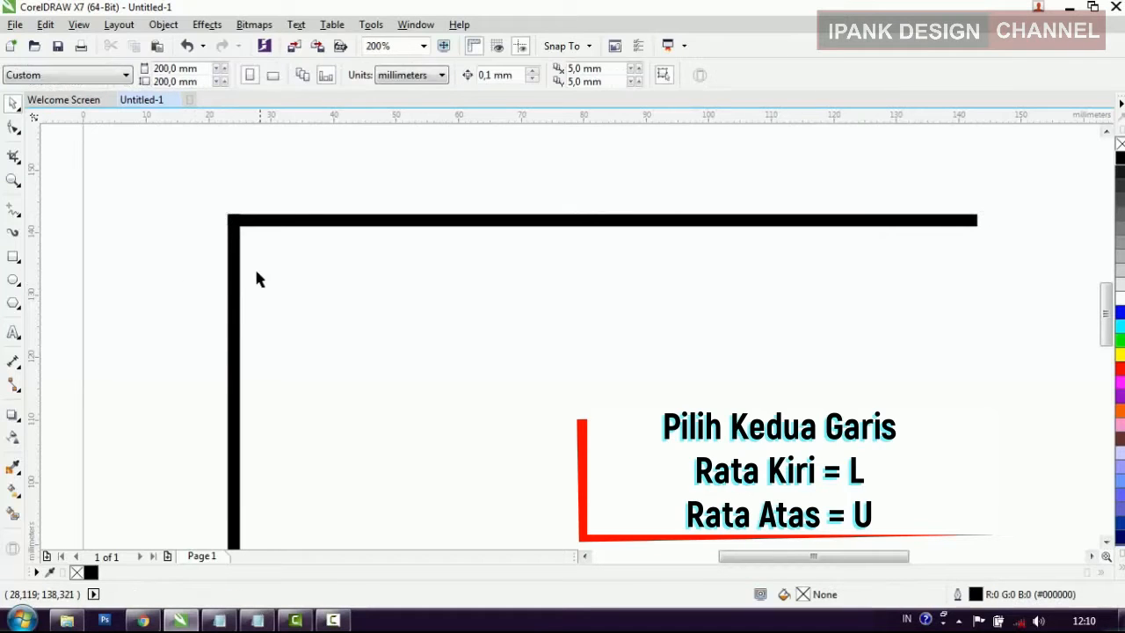
Step: Duplicate the left vertical bar and place the copy at the right ends of the two horizontal bars
{"action": "left_click", "coordinate": [237, 299]}
{"action": "scroll", "coordinate": [265, 230], "scroll_direction": "down", "scroll_amount": 4}
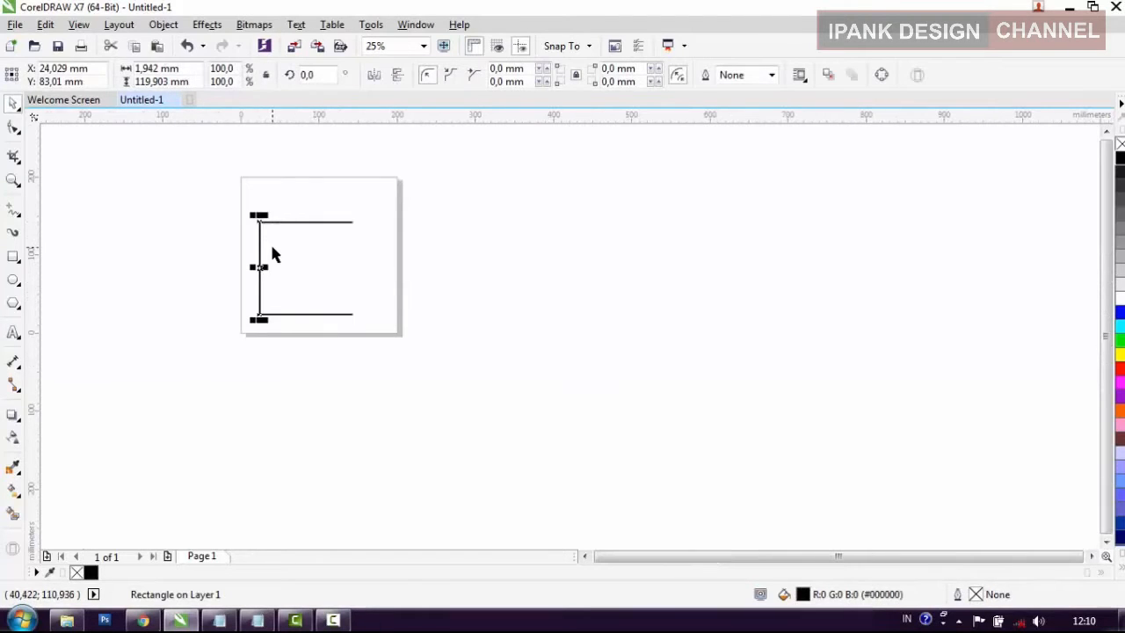
{"action": "left_click_drag", "start_coordinate": [262, 256], "coordinate": [353, 255]}
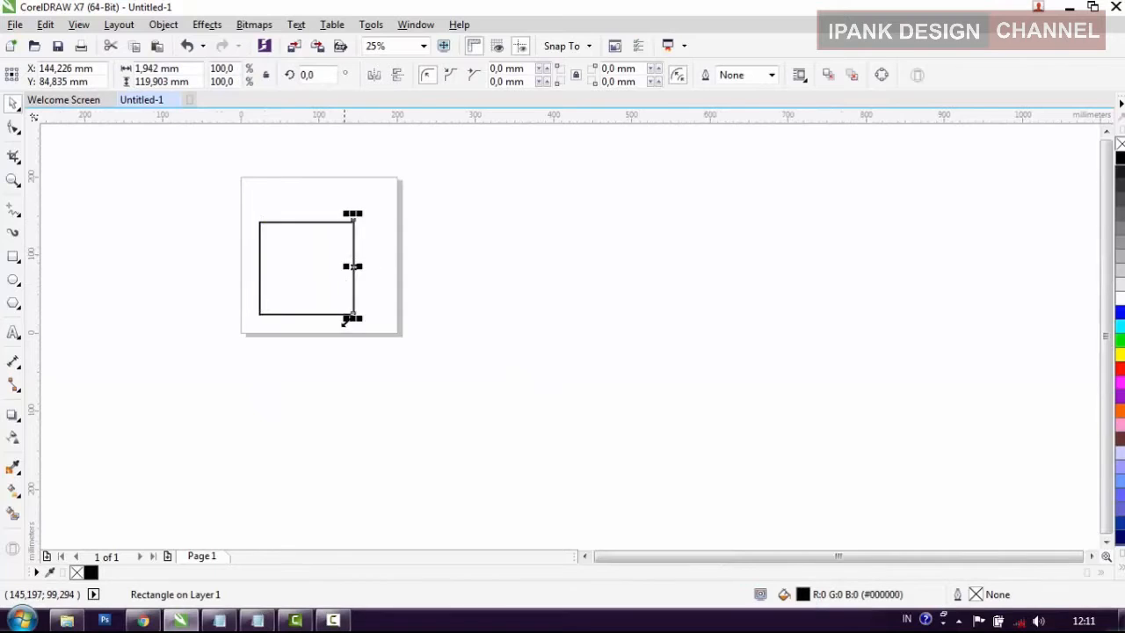
Step: Align the right vertical bar with the bottom bar by their right and bottom edges
{"action": "scroll", "coordinate": [345, 321], "scroll_direction": "up", "scroll_amount": 3}
{"action": "left_click", "coordinate": [330, 270], "text": "shift"}
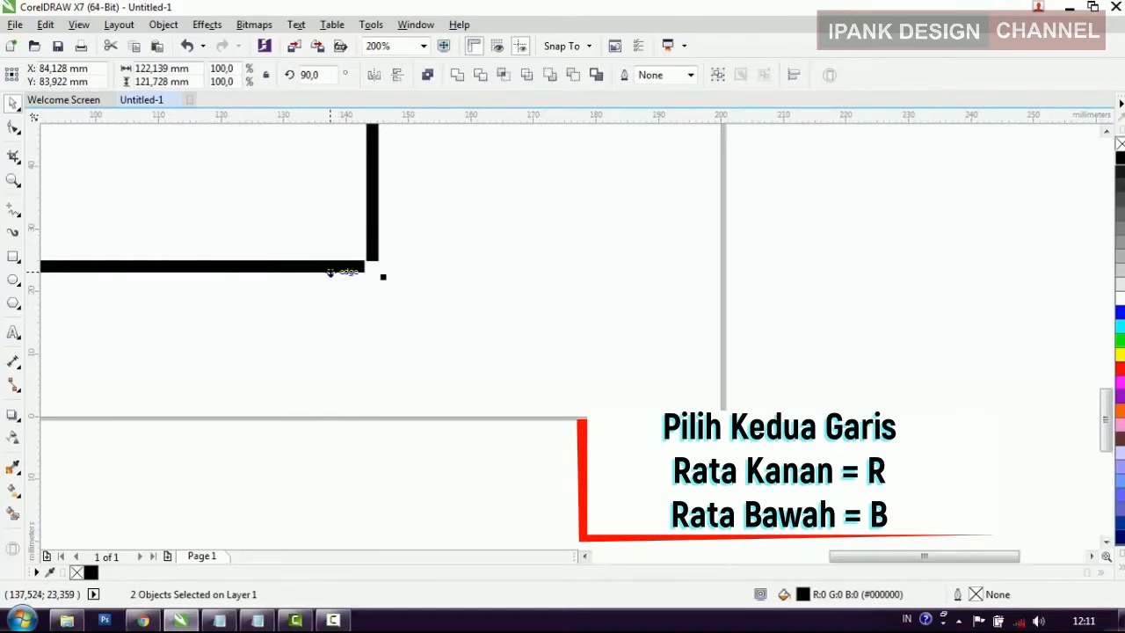
{"action": "key", "text": "r"}
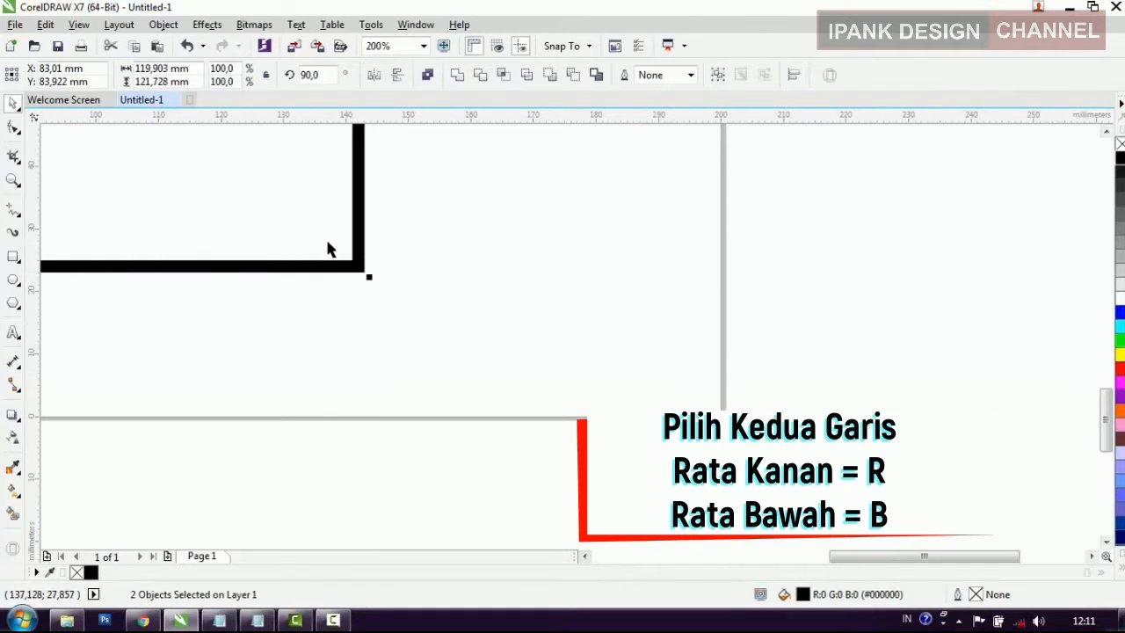
{"action": "left_click", "coordinate": [373, 321]}
{"action": "scroll", "coordinate": [382, 343], "scroll_direction": "down", "scroll_amount": 2}
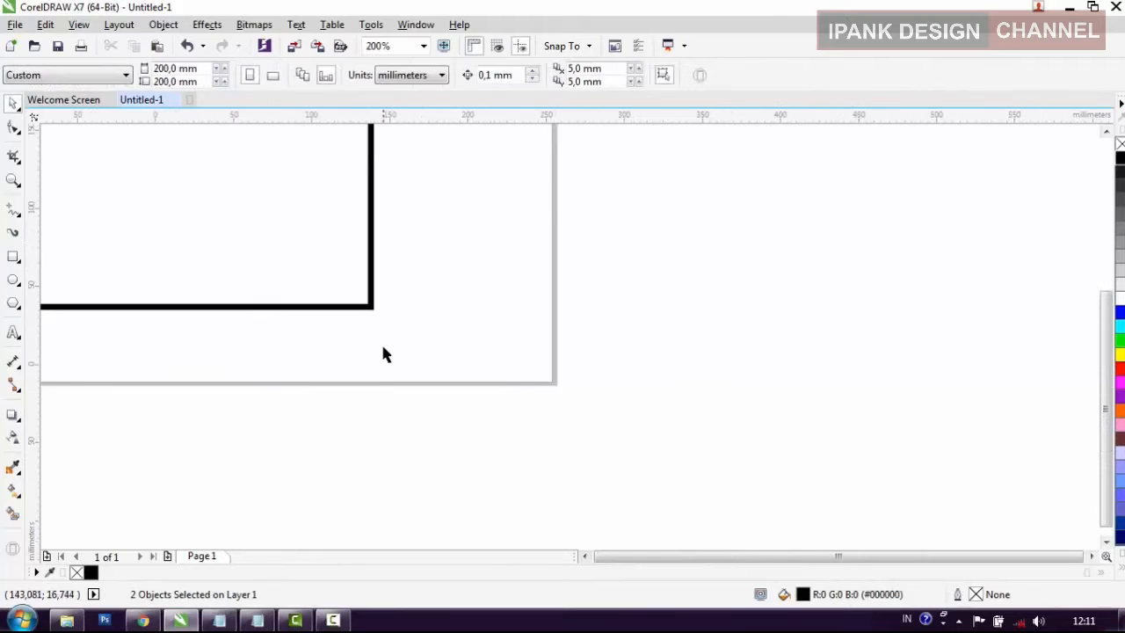
Step: Shorten the right vertical bar from its upper end to leave a gap below the frame's upper-right corner
{"action": "left_click", "coordinate": [378, 257]}
{"action": "scroll", "coordinate": [380, 247], "scroll_direction": "up", "scroll_amount": 1}
{"action": "scroll", "coordinate": [366, 316], "scroll_direction": "up", "scroll_amount": 1}
{"action": "scroll", "coordinate": [367, 312], "scroll_direction": "down", "scroll_amount": 2}
{"action": "scroll", "coordinate": [367, 219], "scroll_direction": "up", "scroll_amount": 3}
{"action": "left_click_drag", "start_coordinate": [368, 222], "coordinate": [369, 488]}
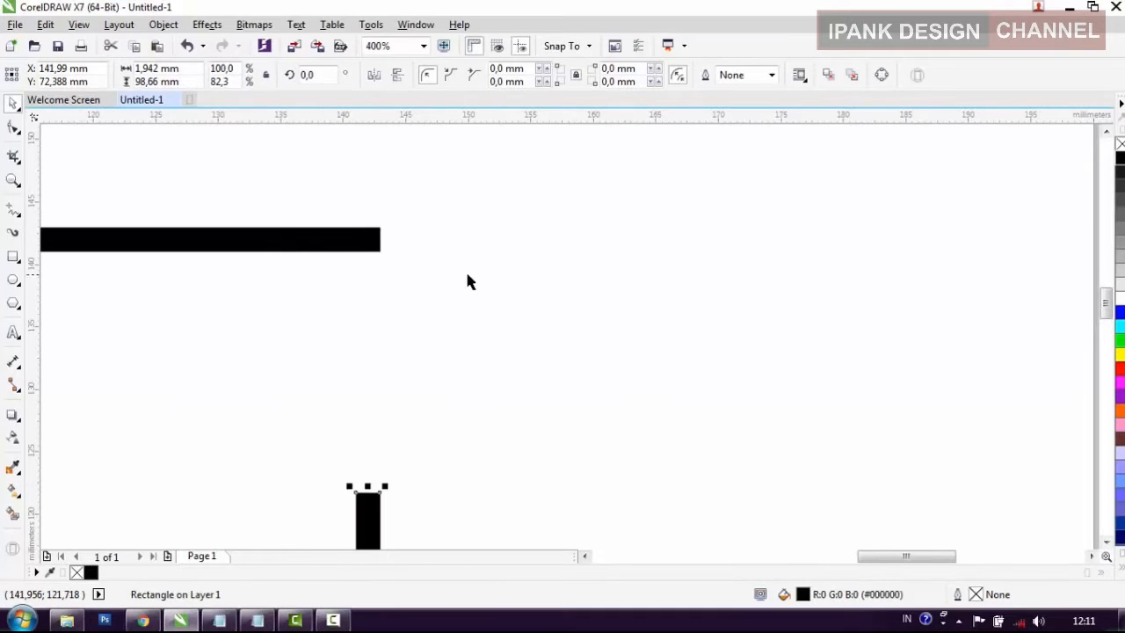
{"action": "scroll", "coordinate": [502, 283], "scroll_direction": "down", "scroll_amount": 3}
{"action": "left_click_drag", "start_coordinate": [485, 304], "coordinate": [485, 356]}
{"action": "left_click", "coordinate": [697, 362]}
{"action": "scroll", "coordinate": [676, 378], "scroll_direction": "down", "scroll_amount": 1}
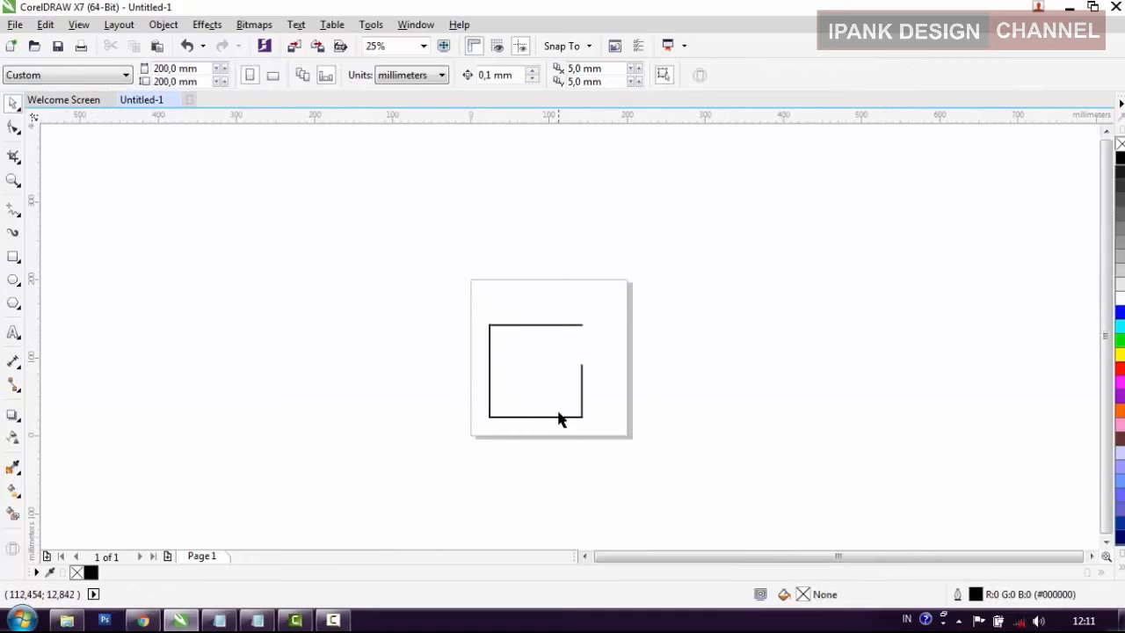
Step: Select all four bars of the frame and group them into one object
{"action": "scroll", "coordinate": [557, 419], "scroll_direction": "up", "scroll_amount": 1}
{"action": "mouse_move", "coordinate": [646, 448]}
{"action": "left_mouse_down"}
{"action": "mouse_move", "coordinate": [323, 159]}
{"action": "mouse_move", "coordinate": [299, 157]}
{"action": "left_mouse_up"}
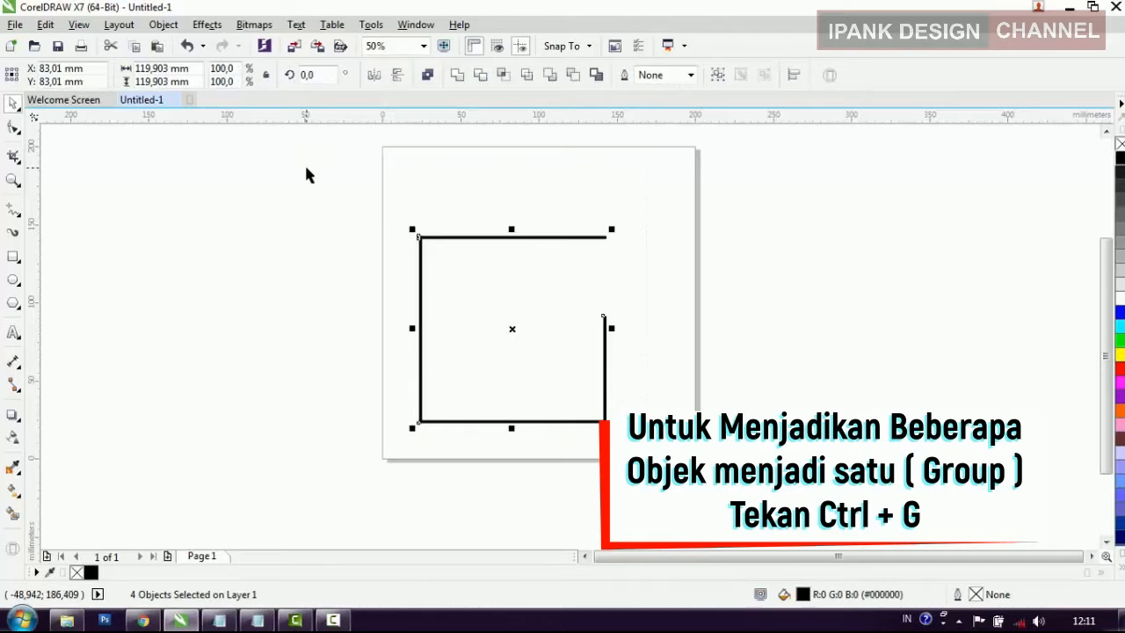
{"action": "key", "text": "ctrl+g"}
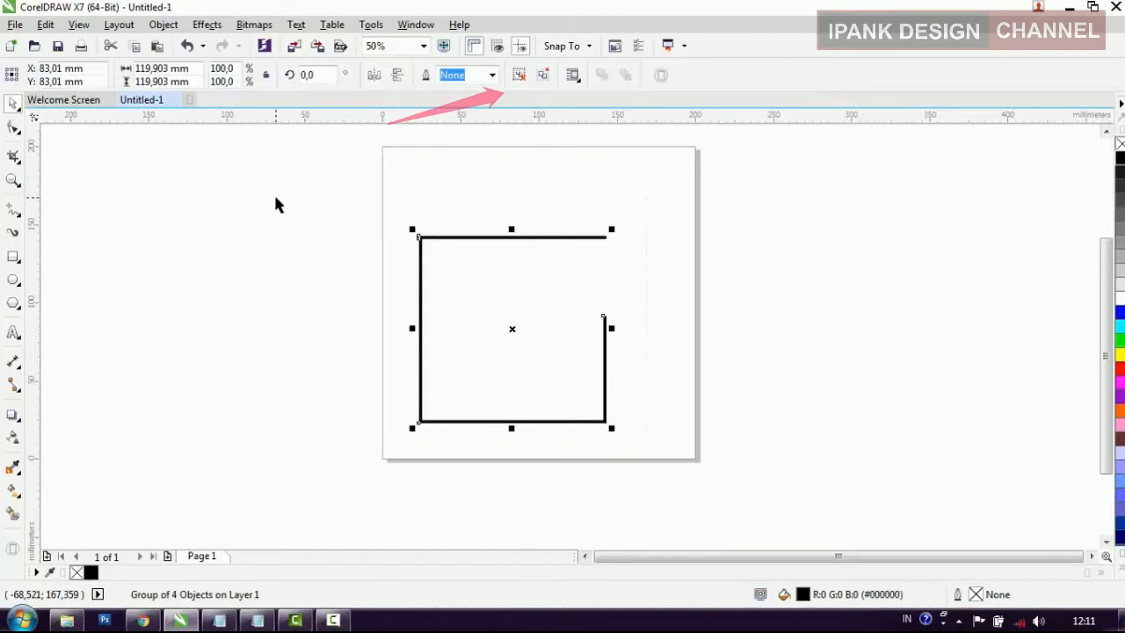
{"action": "left_click", "coordinate": [260, 211]}
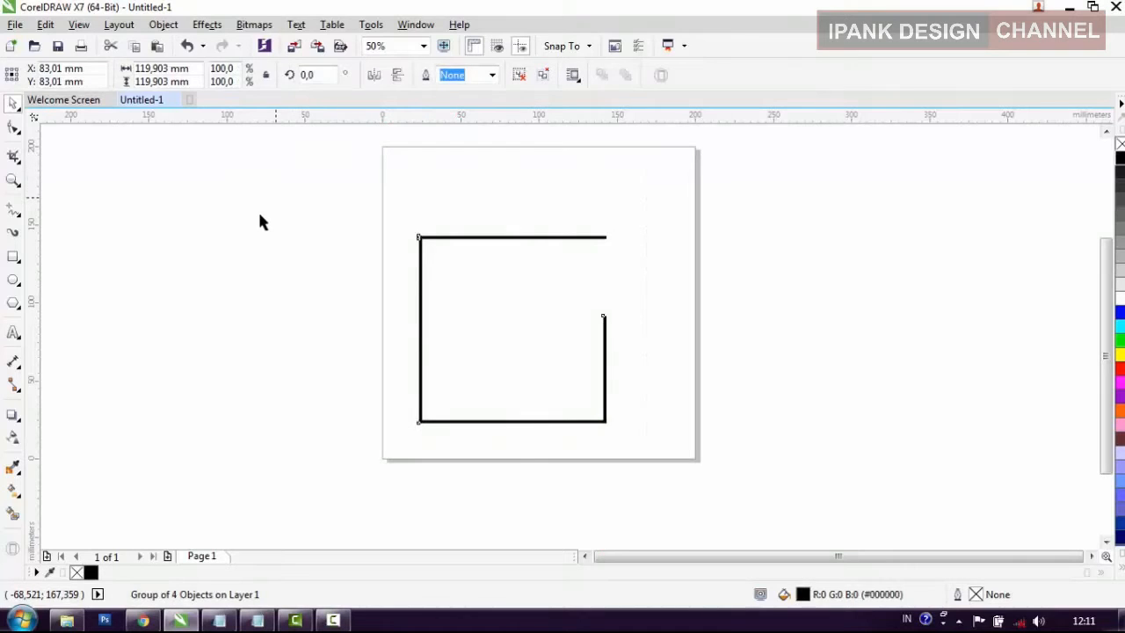
Step: Add a border rectangle matching the full 200 x 200 mm page
{"action": "left_click", "coordinate": [13, 259]}
{"action": "double_click", "coordinate": [13, 259]}
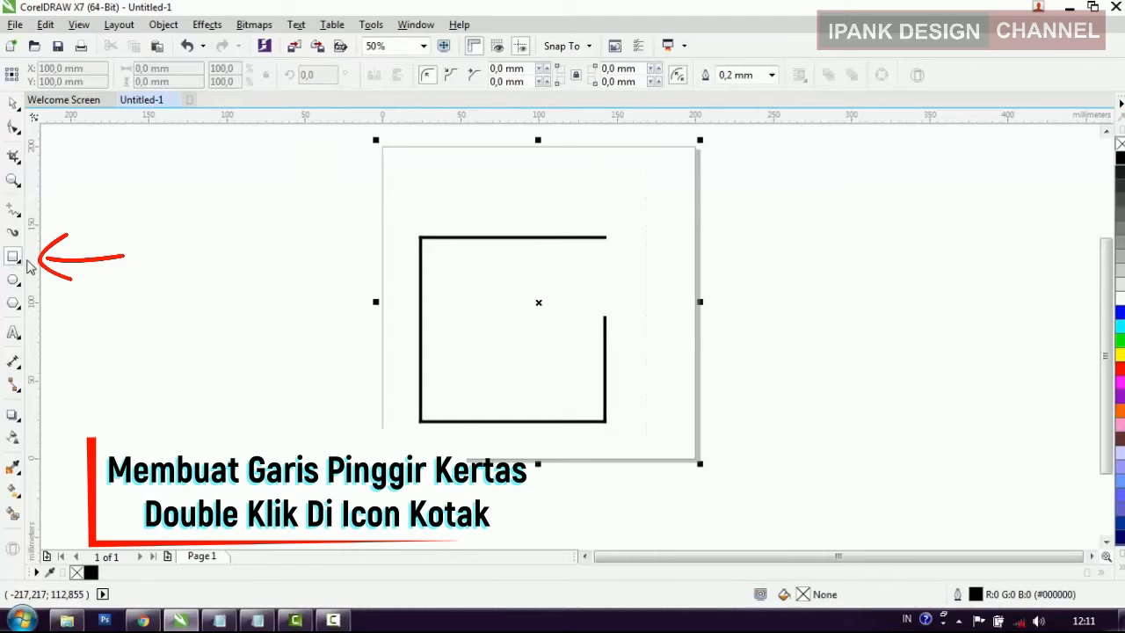
{"action": "left_click", "coordinate": [123, 190]}
Step: Centre the grouped frame horizontally within the page border rectangle
{"action": "left_click", "coordinate": [476, 246]}
{"action": "left_click", "coordinate": [801, 452]}
{"action": "left_click_drag", "start_coordinate": [800, 455], "coordinate": [333, 129]}
{"action": "left_click_drag", "start_coordinate": [311, 176], "coordinate": [794, 534]}
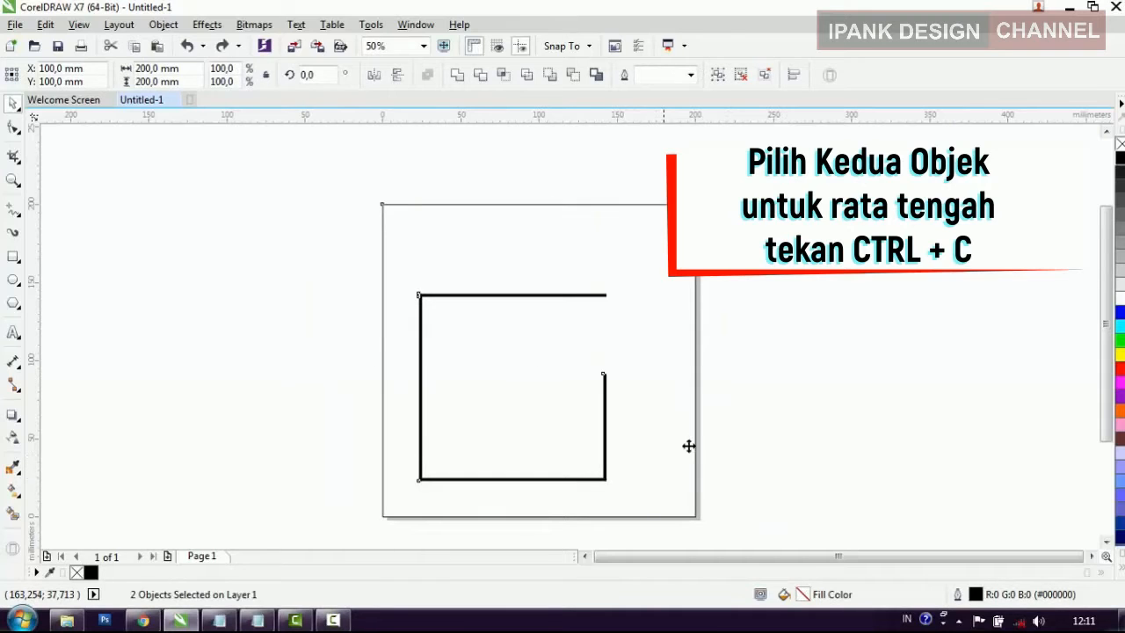
{"action": "key", "text": "c"}
{"action": "left_click", "coordinate": [765, 409]}
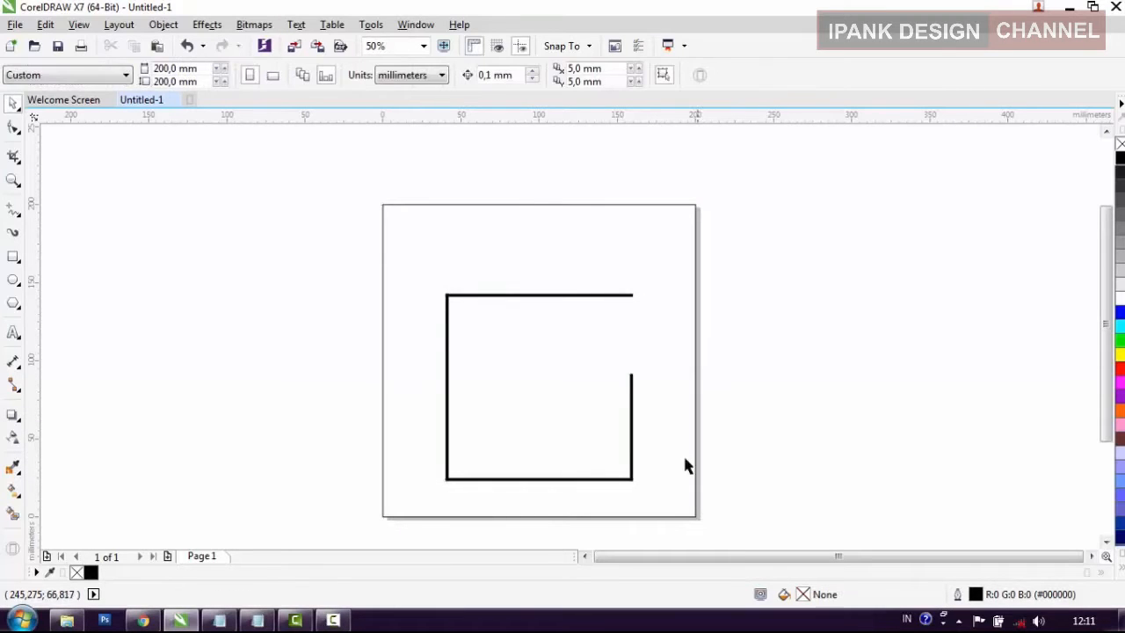
Step: Move the grouped frame straight down toward the page's lower edge
{"action": "left_click_drag", "start_coordinate": [726, 503], "coordinate": [379, 316]}
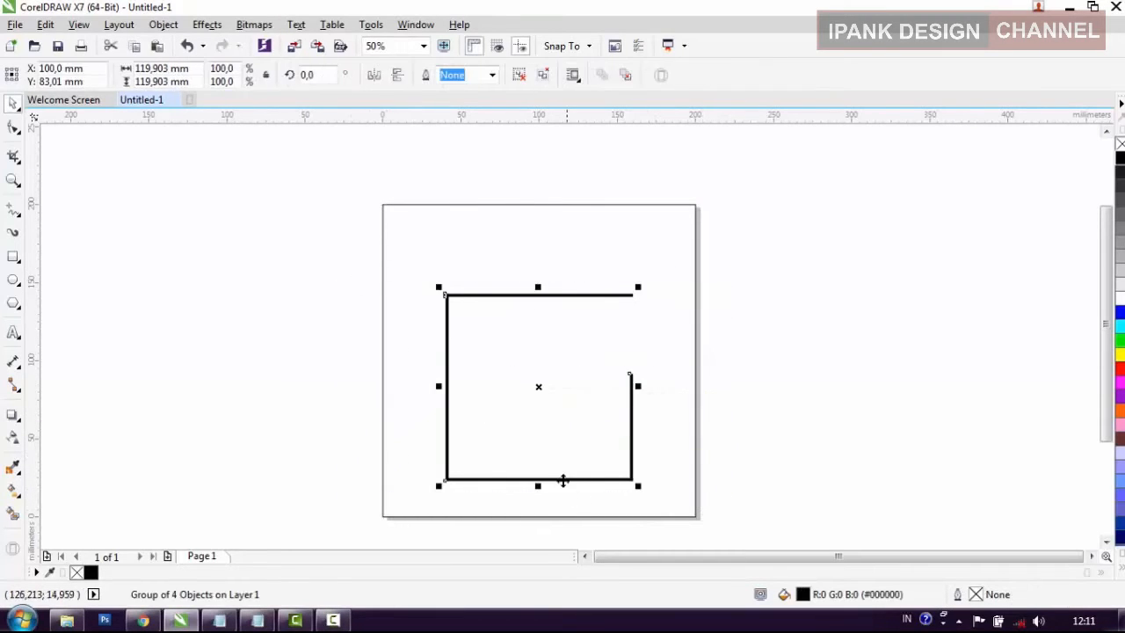
{"action": "left_click_drag", "start_coordinate": [560, 478], "coordinate": [560, 497]}
{"action": "left_click", "coordinate": [741, 488]}
{"action": "left_click", "coordinate": [598, 483]}
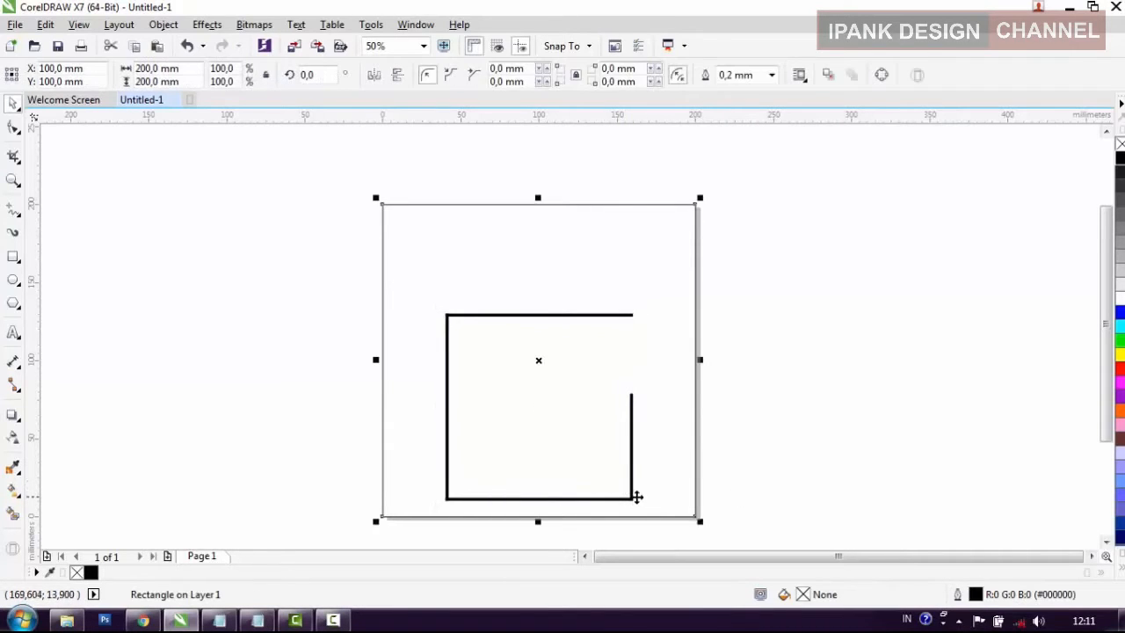
{"action": "left_click", "coordinate": [633, 498]}
{"action": "left_click", "coordinate": [647, 517], "text": "shift"}
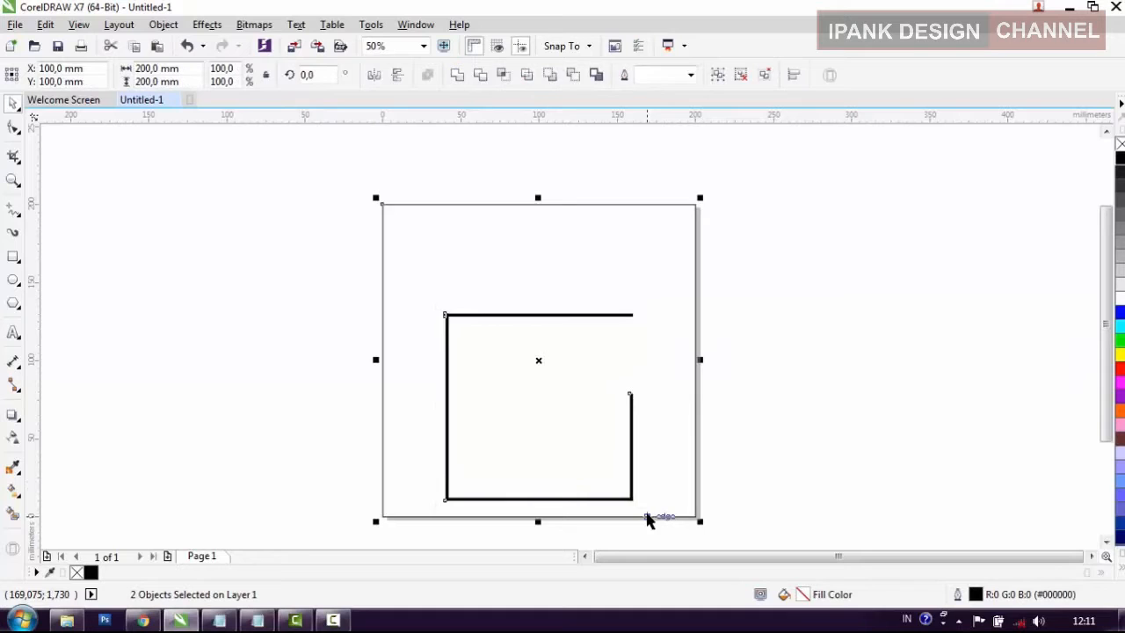
{"action": "left_click", "coordinate": [741, 484]}
Step: Nudge the grouped frame slightly upward and enlarge it proportionally from its upper-left corner
{"action": "left_click", "coordinate": [606, 500]}
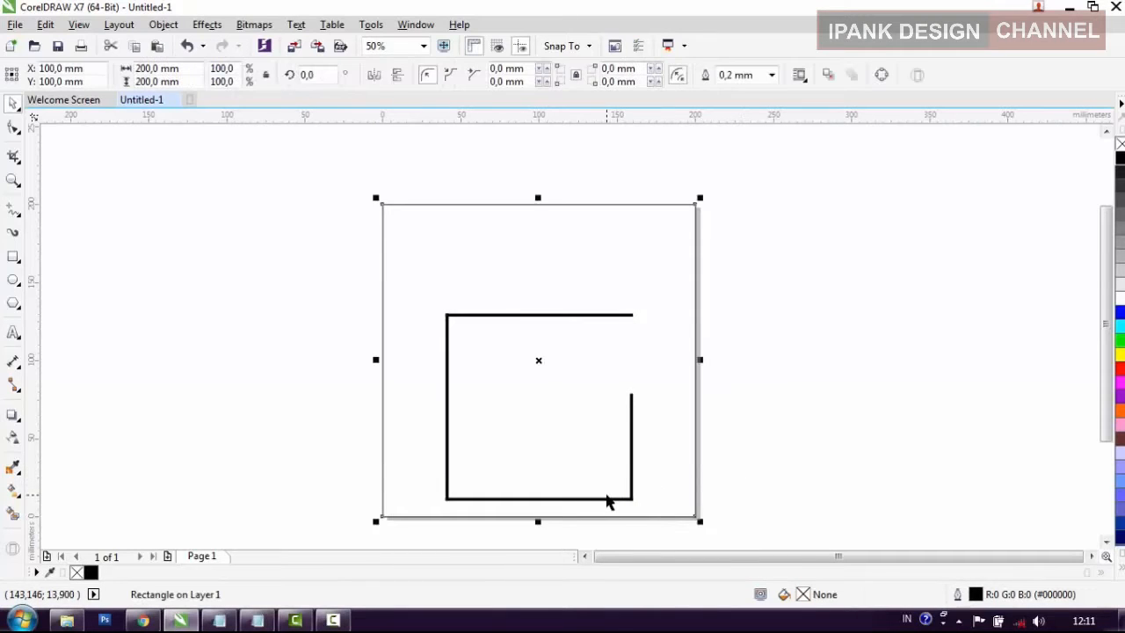
{"action": "left_click", "coordinate": [609, 500]}
{"action": "left_click_drag", "start_coordinate": [608, 497], "coordinate": [610, 494]}
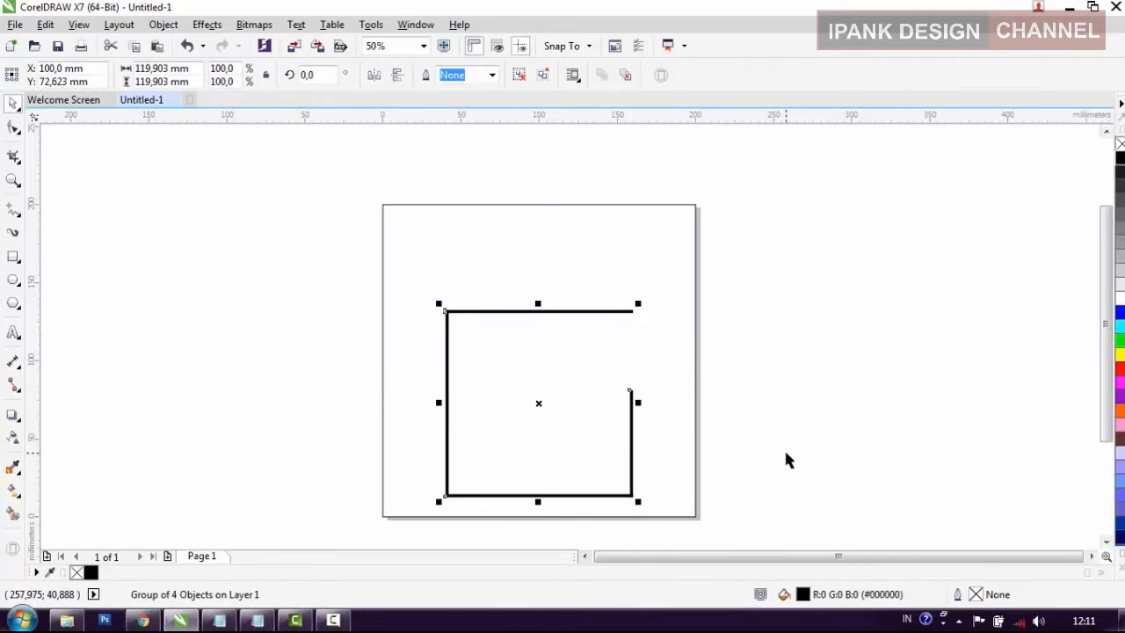
{"action": "left_click_drag", "start_coordinate": [439, 304], "coordinate": [408, 279]}
{"action": "left_click", "coordinate": [800, 385]}
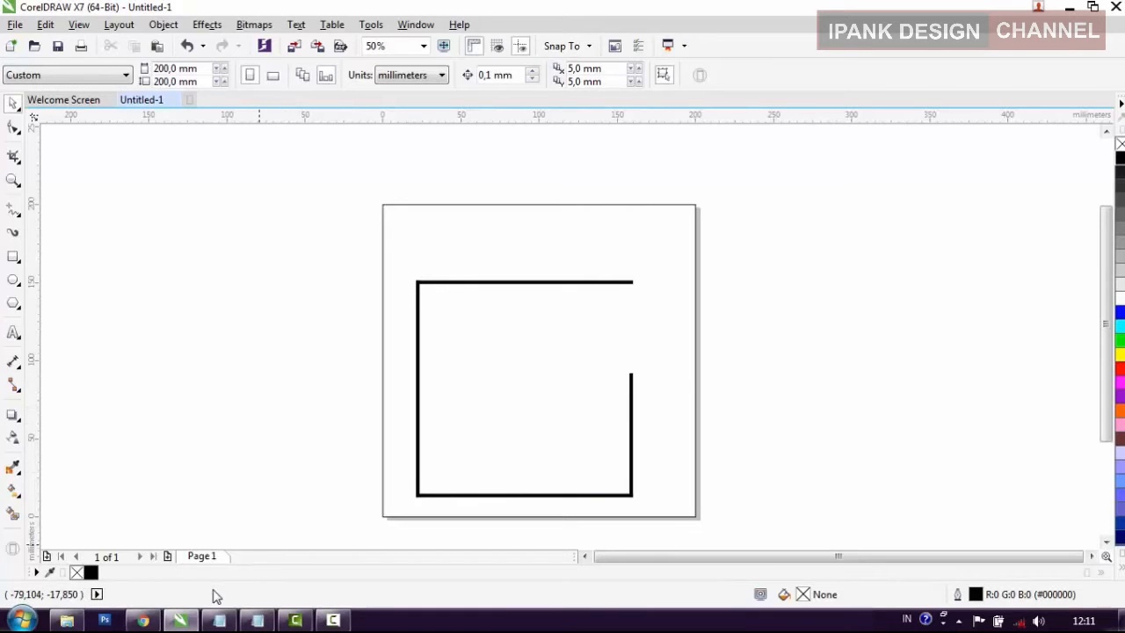
Step: Switch to Windows Explorer and open the MAHASISWA folder on Local Disk (D:)
{"action": "left_click", "coordinate": [67, 621]}
{"action": "left_click", "coordinate": [88, 326]}
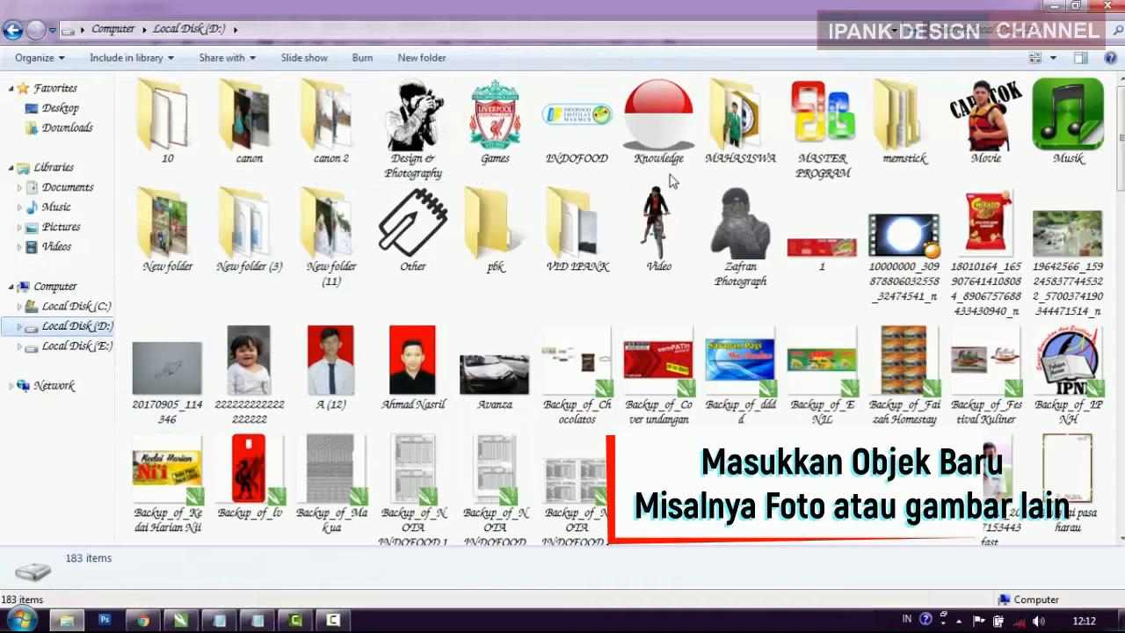
{"action": "double_click", "coordinate": [741, 149]}
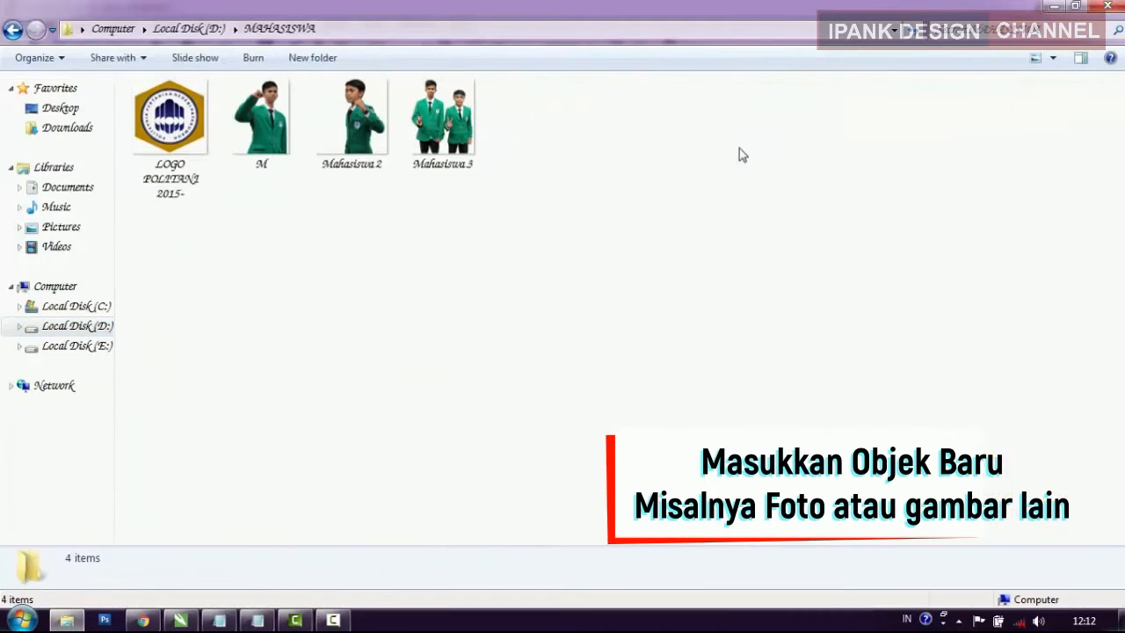
Step: Bring all four images from the MAHASISWA folder into the CorelDRAW document, dropping them beside the page
{"action": "left_click", "coordinate": [441, 151]}
{"action": "left_click_drag", "start_coordinate": [528, 209], "coordinate": [127, 79]}
{"action": "left_click_drag", "start_coordinate": [167, 123], "coordinate": [269, 420]}
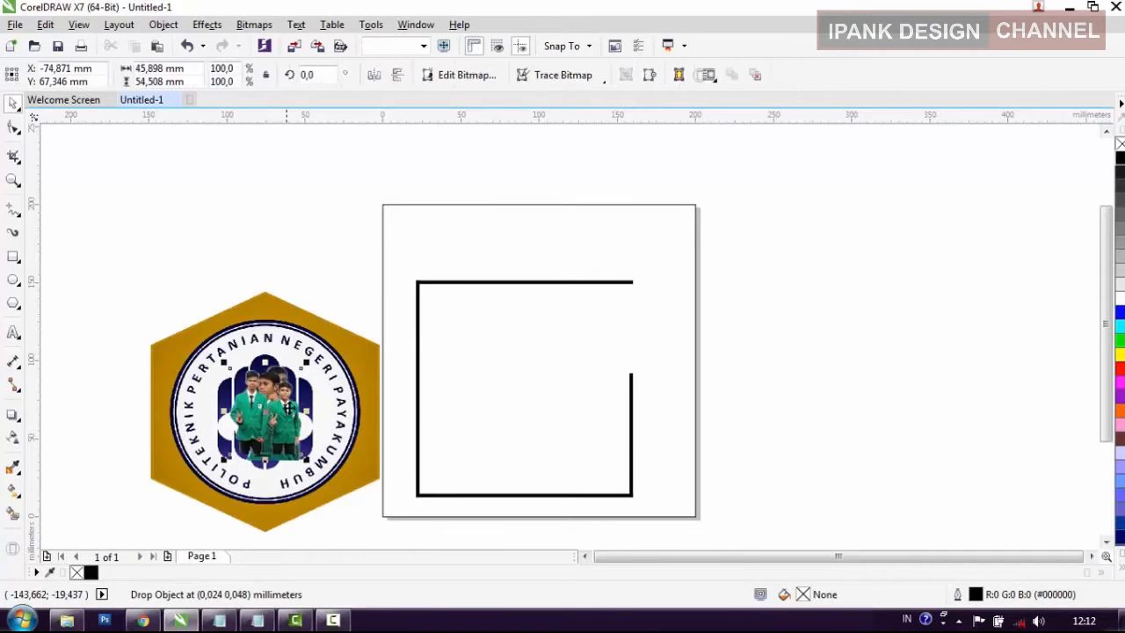
Step: Place the Mahasiswa 3 photo of two students inside the frame's lower-left area and enlarge it proportionally
{"action": "mouse_move", "coordinate": [279, 429]}
{"action": "left_mouse_down"}
{"action": "mouse_move", "coordinate": [532, 472]}
{"action": "mouse_move", "coordinate": [542, 460]}
{"action": "left_mouse_up"}
{"action": "left_click_drag", "start_coordinate": [479, 402], "coordinate": [447, 363]}
{"action": "left_click", "coordinate": [655, 456]}
{"action": "left_click_drag", "start_coordinate": [684, 503], "coordinate": [475, 301]}
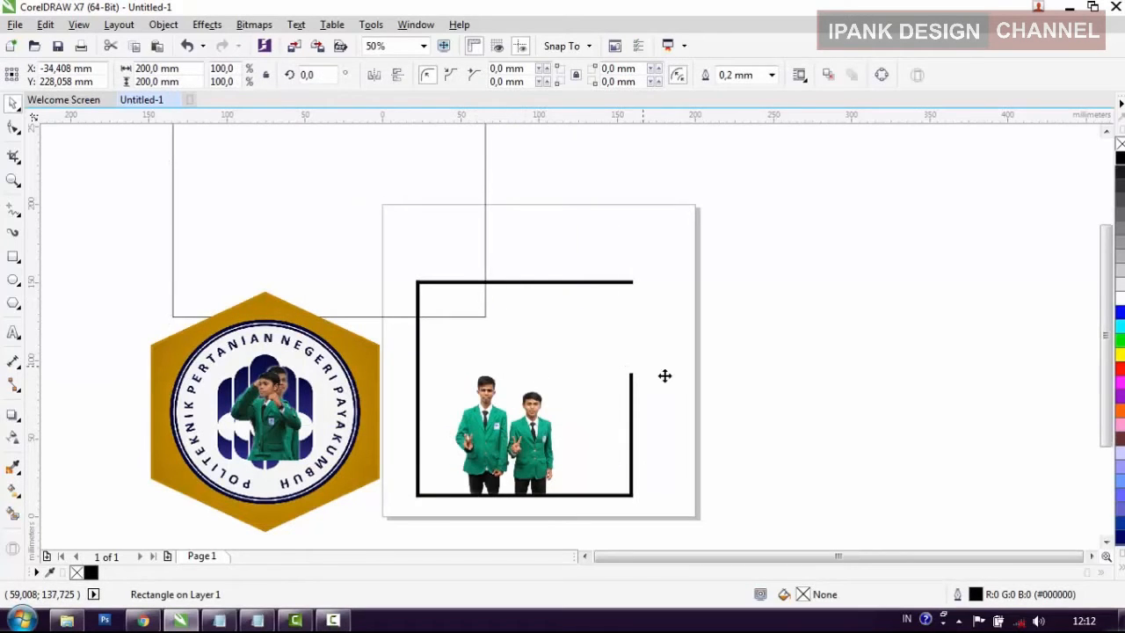
{"action": "key", "text": "ctrl+z"}
Step: Shrink the frame and the two-student photo together from their lower-left corner, making the frame about 130 mm wide
{"action": "left_click", "coordinate": [744, 494]}
{"action": "left_click_drag", "start_coordinate": [753, 515], "coordinate": [383, 249]}
{"action": "left_click_drag", "start_coordinate": [413, 498], "coordinate": [426, 486]}
{"action": "left_click", "coordinate": [782, 460]}
Step: Move the Mahasiswa 2 photo to the frame's lower-right corner and enlarge it proportionally to about 90 x 93 mm
{"action": "left_click_drag", "start_coordinate": [270, 432], "coordinate": [618, 452]}
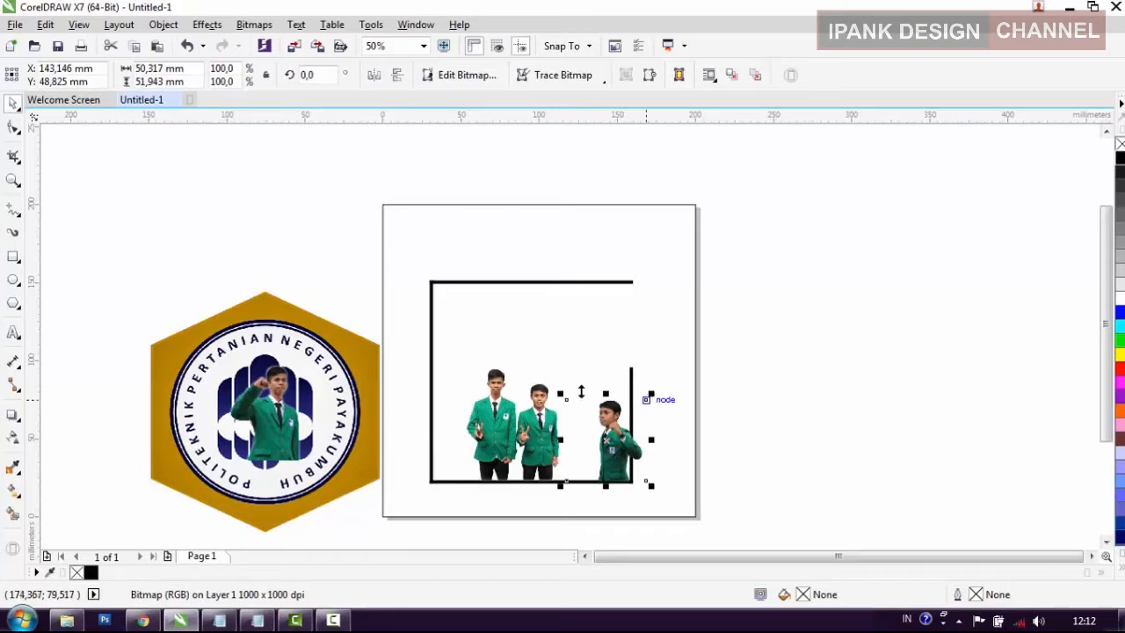
{"action": "left_click", "coordinate": [555, 389]}
{"action": "left_click", "coordinate": [604, 428]}
{"action": "left_click_drag", "start_coordinate": [561, 393], "coordinate": [511, 342]}
{"action": "left_click_drag", "start_coordinate": [652, 341], "coordinate": [669, 330]}
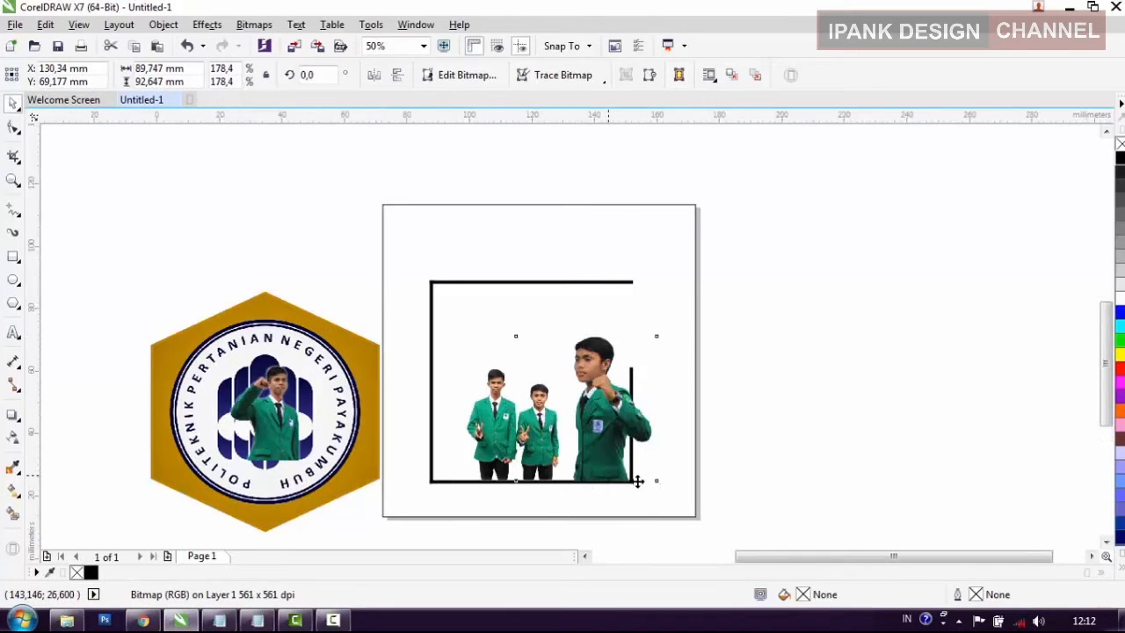
Step: Nudge the Mahasiswa 2 photo slightly right until its jacket edge meets the inside of the frame's right bar
{"action": "scroll", "coordinate": [640, 477], "scroll_direction": "up", "scroll_amount": 4}
{"action": "key", "text": "Right"}
{"action": "key", "text": "Right"}
{"action": "key", "text": "Right"}
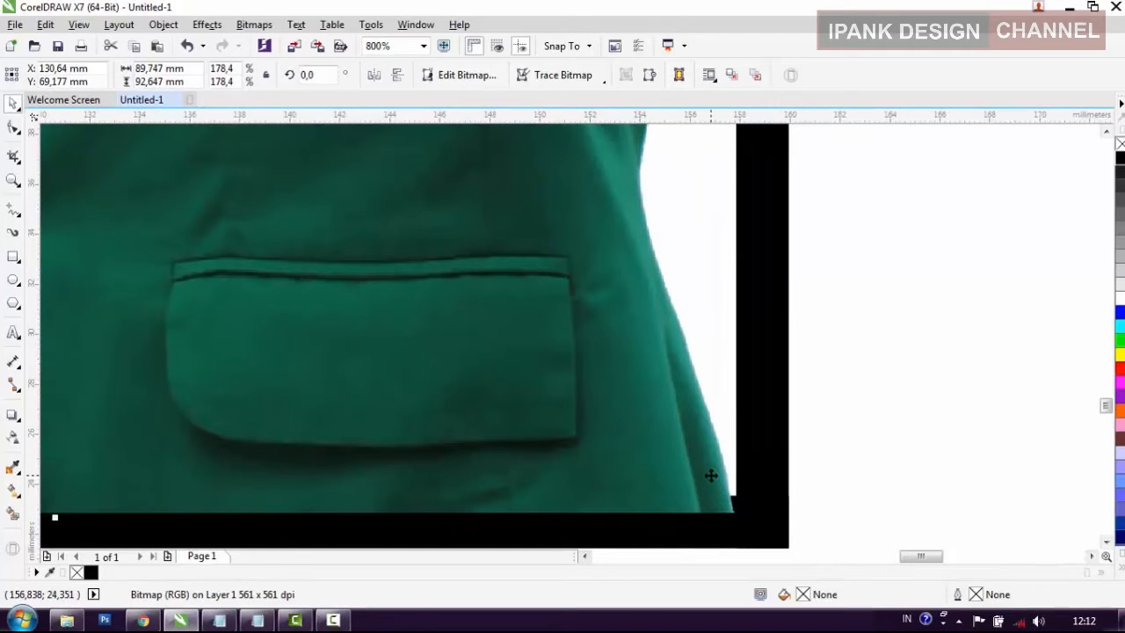
{"action": "scroll", "coordinate": [710, 476], "scroll_direction": "down", "scroll_amount": 4}
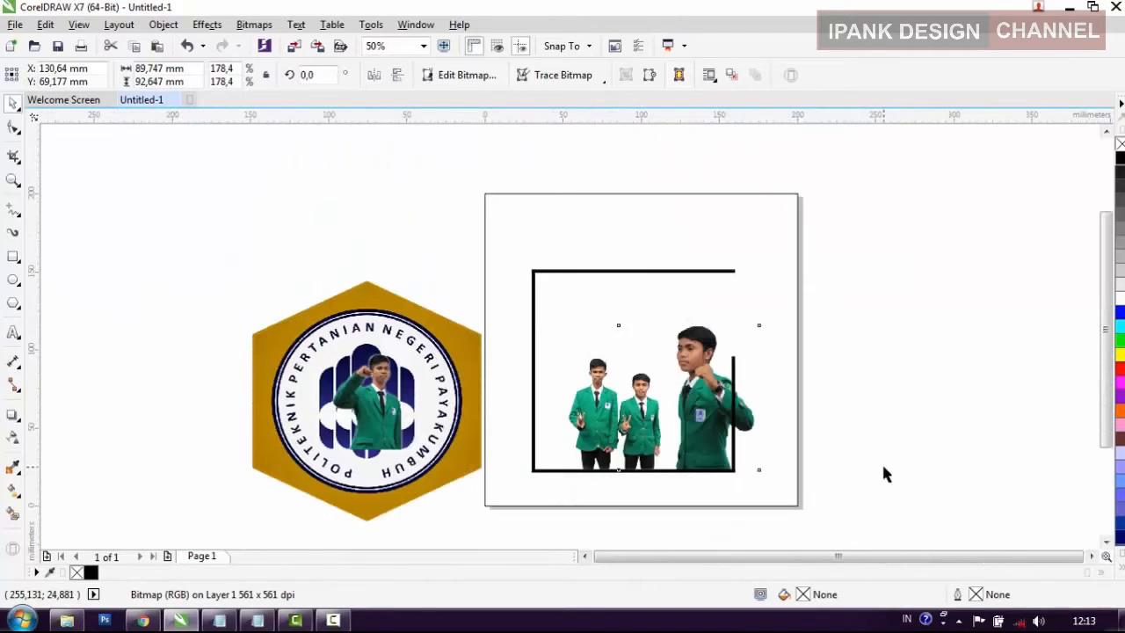
{"action": "left_click", "coordinate": [883, 473]}
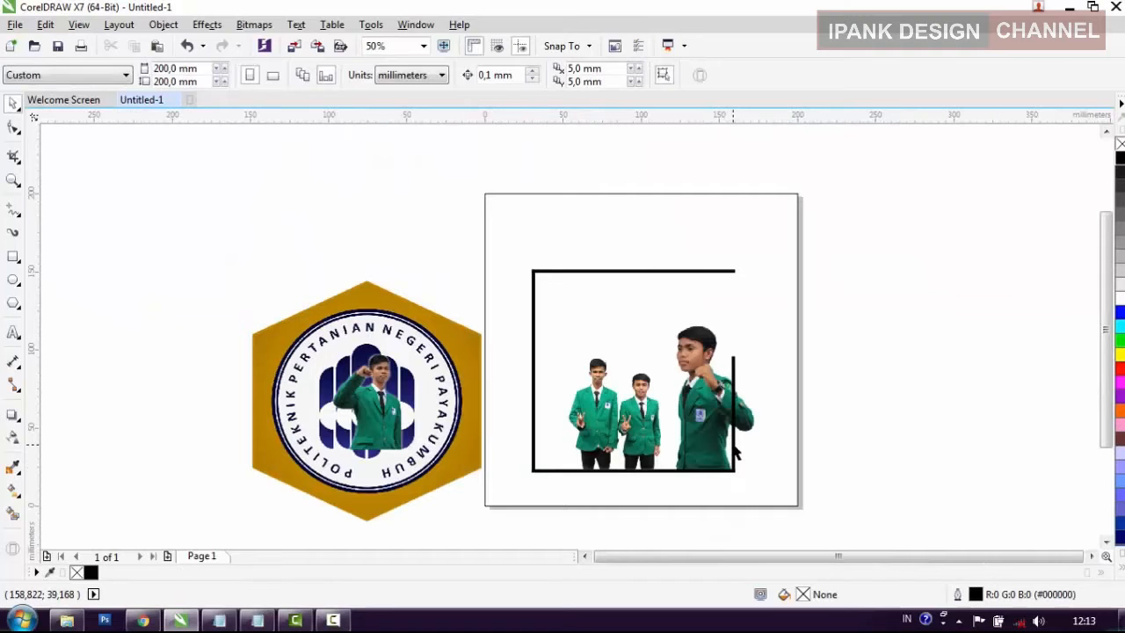
Step: Ungroup the black line frame into its four separate bars
{"action": "left_click", "coordinate": [737, 427]}
{"action": "scroll", "coordinate": [736, 423], "scroll_direction": "up", "scroll_amount": 2}
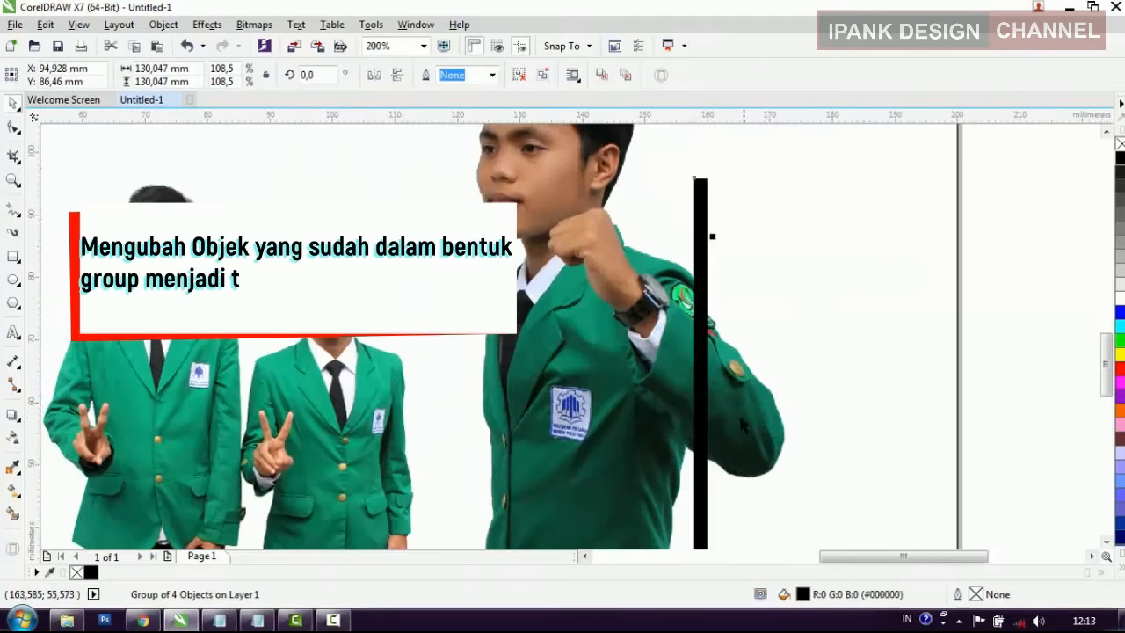
{"action": "scroll", "coordinate": [705, 423], "scroll_direction": "down", "scroll_amount": 1}
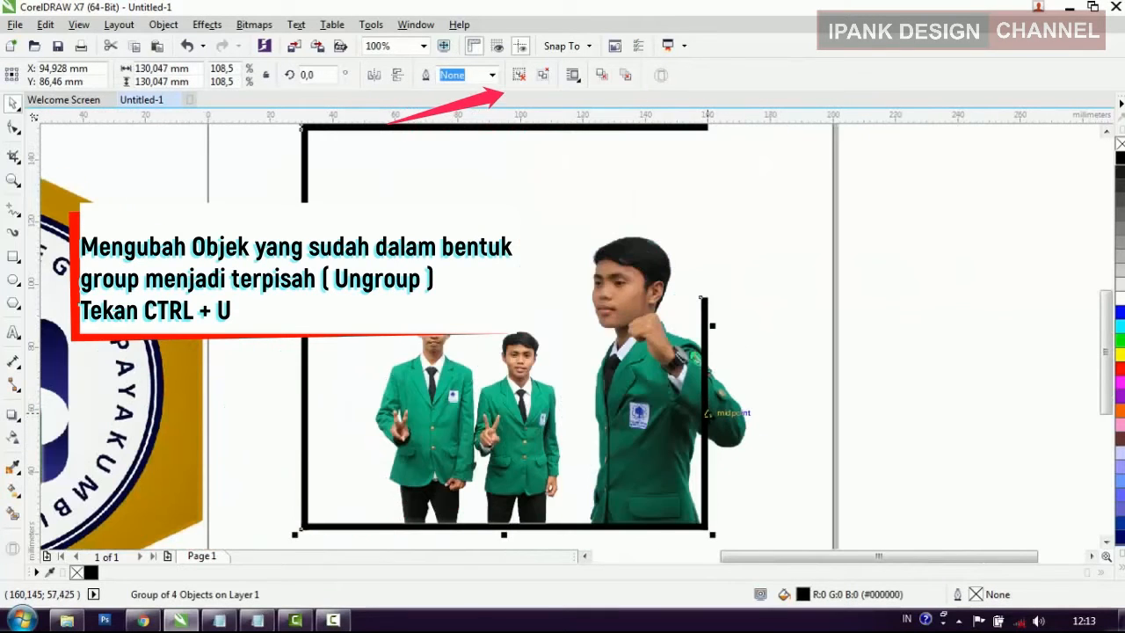
{"action": "key", "text": "ctrl+u"}
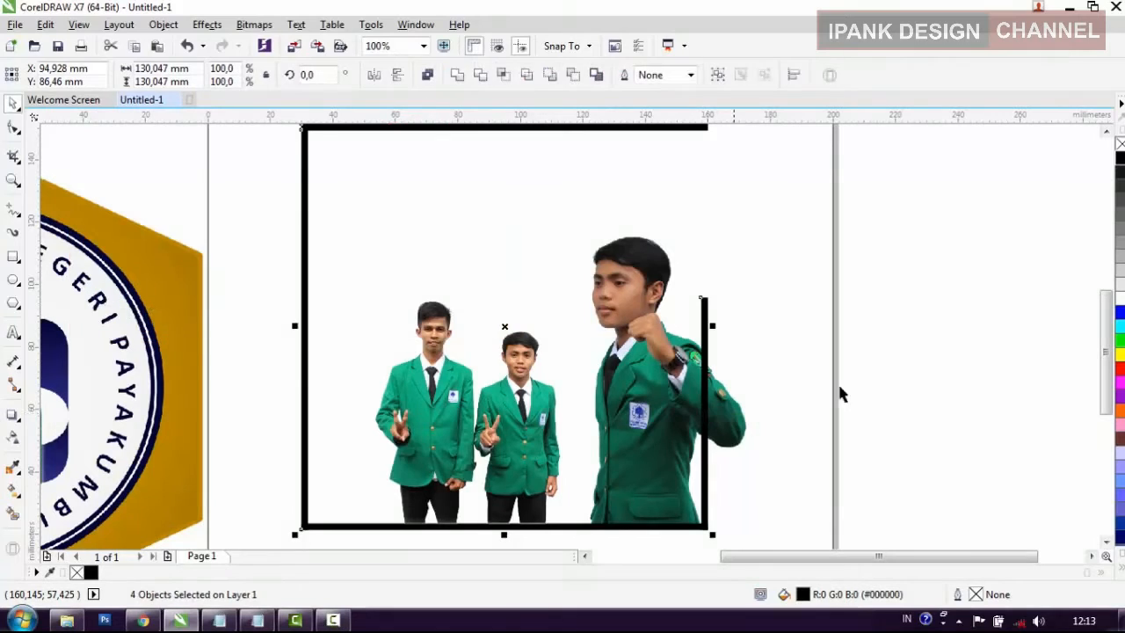
{"action": "left_click", "coordinate": [919, 357]}
Step: Send the frame's right vertical bar one level back, behind the Mahasiswa 2 photo
{"action": "left_click", "coordinate": [705, 449]}
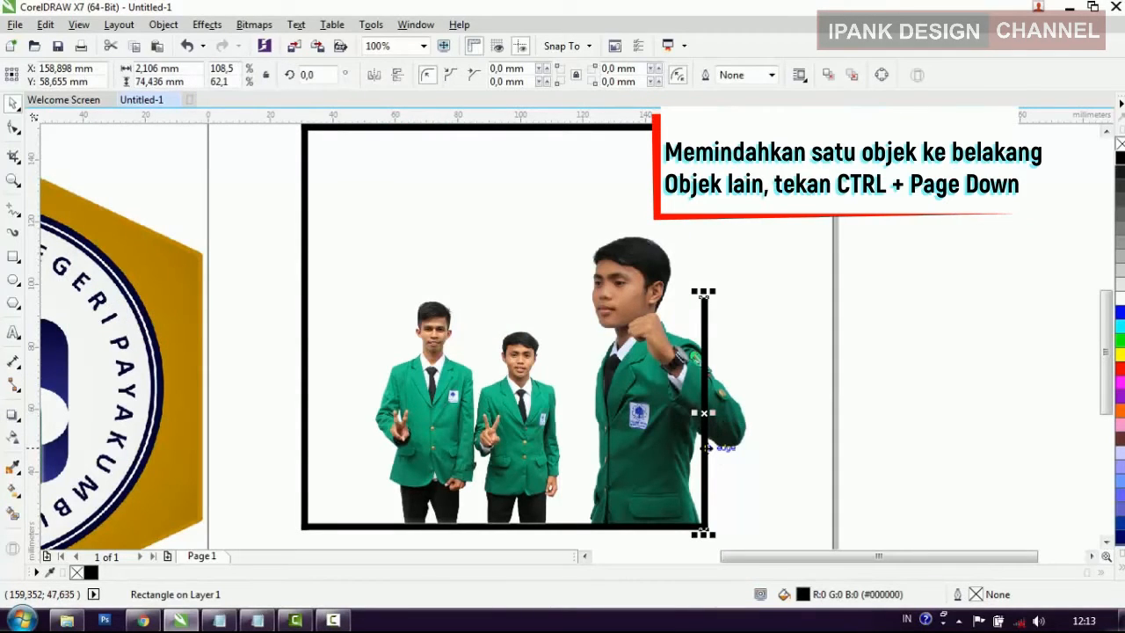
{"action": "key", "text": "ctrl+Page_Down"}
{"action": "left_click", "coordinate": [969, 396]}
{"action": "scroll", "coordinate": [621, 462], "scroll_direction": "down", "scroll_amount": 1}
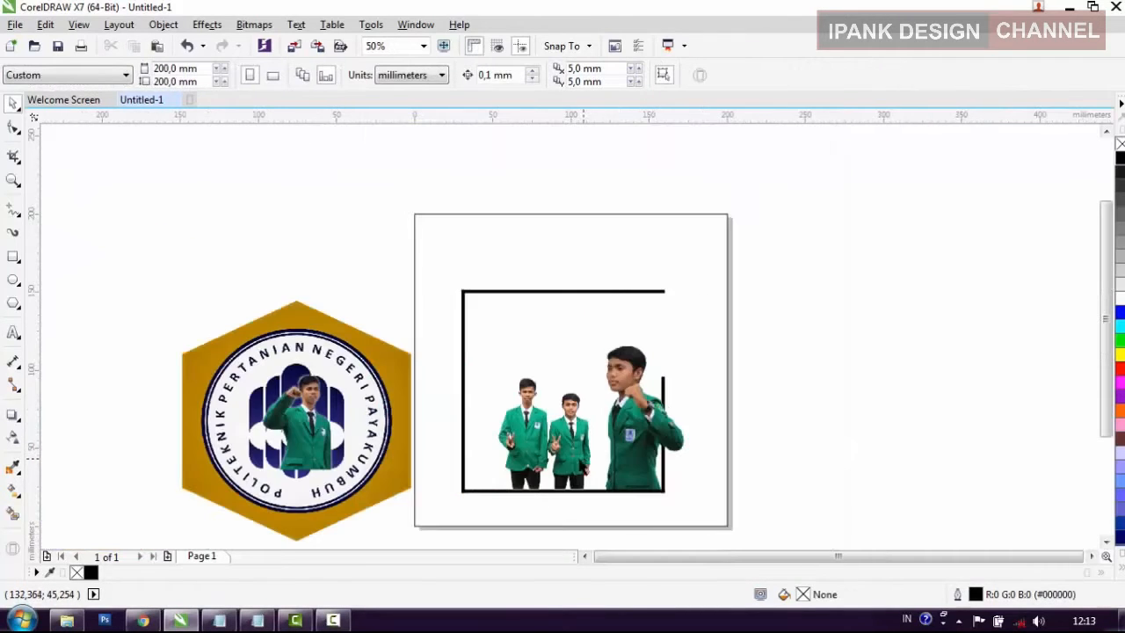
Step: Move the two-student photo slightly right and down onto the frame's bottom bar, and send it behind that bar
{"action": "left_click", "coordinate": [613, 465]}
{"action": "scroll", "coordinate": [570, 476], "scroll_direction": "up", "scroll_amount": 1}
{"action": "scroll", "coordinate": [570, 508], "scroll_direction": "up", "scroll_amount": 2}
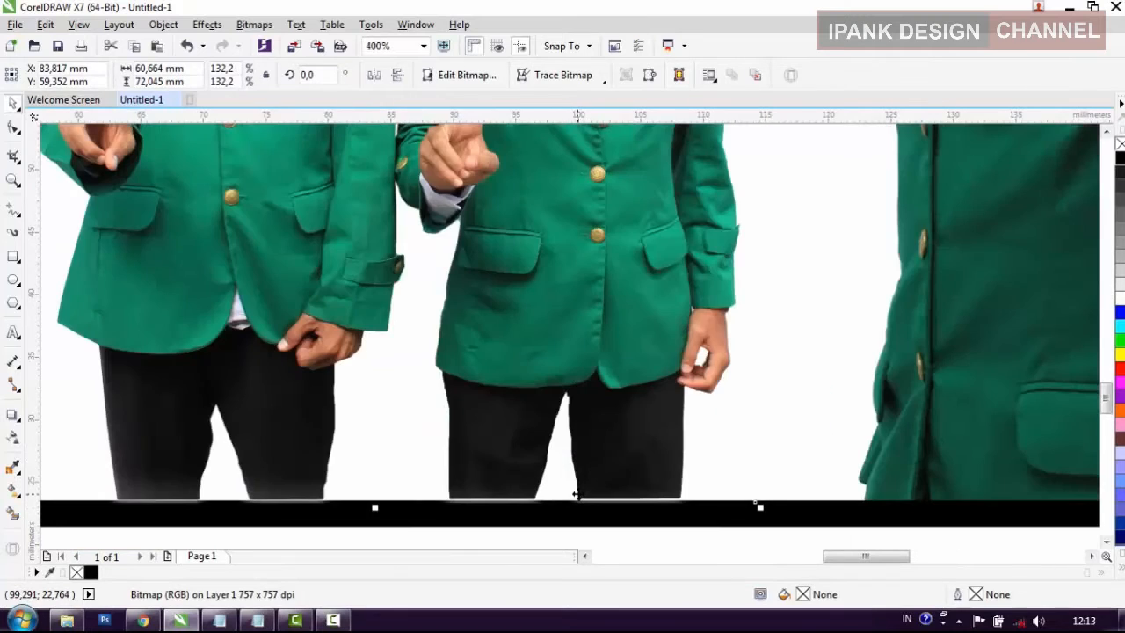
{"action": "left_click_drag", "start_coordinate": [577, 495], "coordinate": [619, 473]}
{"action": "scroll", "coordinate": [605, 501], "scroll_direction": "down", "scroll_amount": 1}
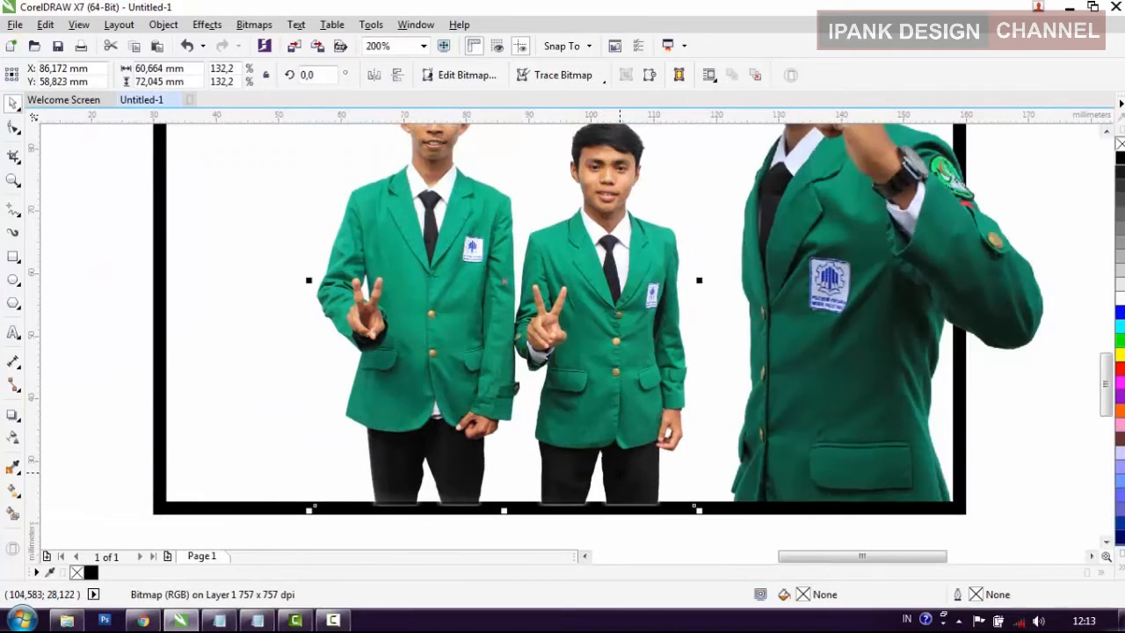
{"action": "scroll", "coordinate": [618, 509], "scroll_direction": "down", "scroll_amount": 1}
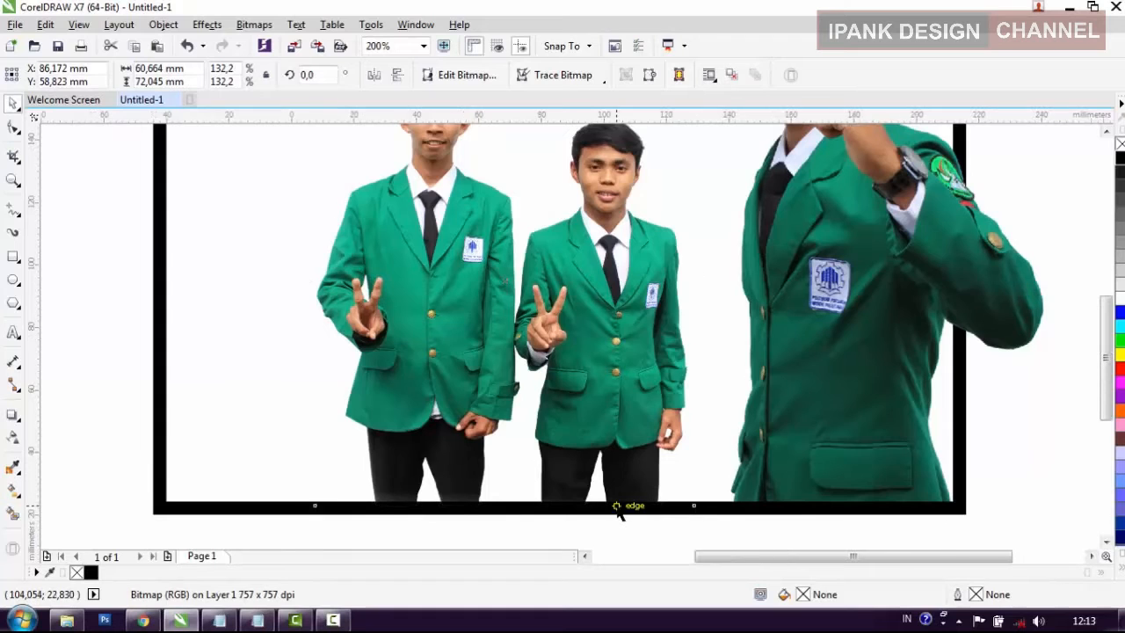
{"action": "left_click", "coordinate": [977, 452]}
Step: Remove the 200 x 200 mm page border rectangle from the canvas
{"action": "left_click", "coordinate": [635, 311]}
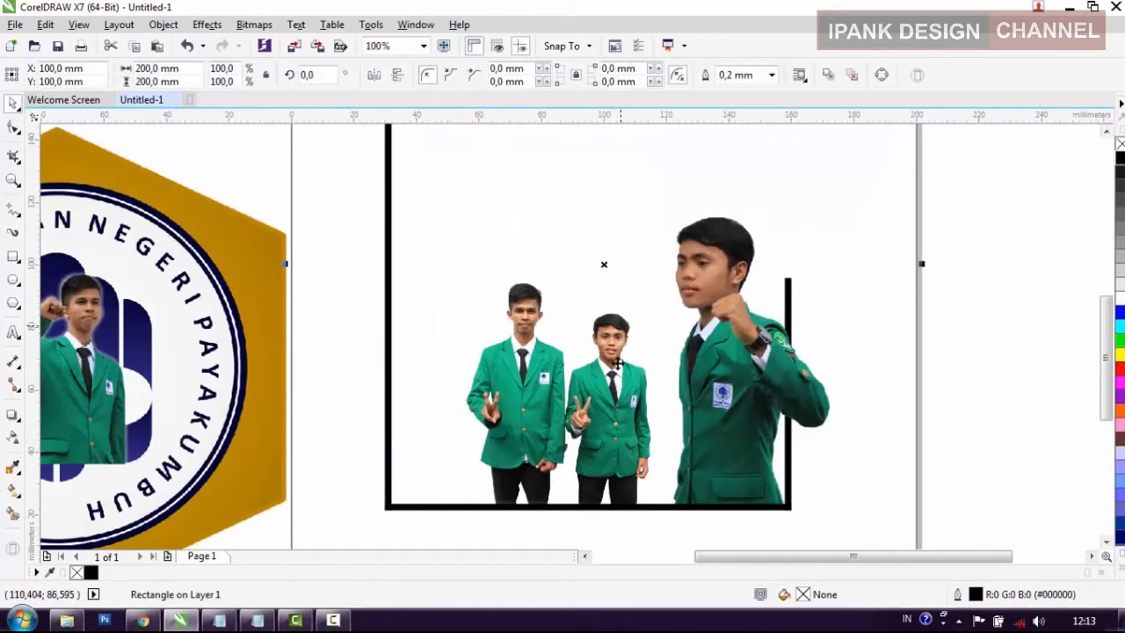
{"action": "scroll", "coordinate": [580, 405], "scroll_direction": "down", "scroll_amount": 1}
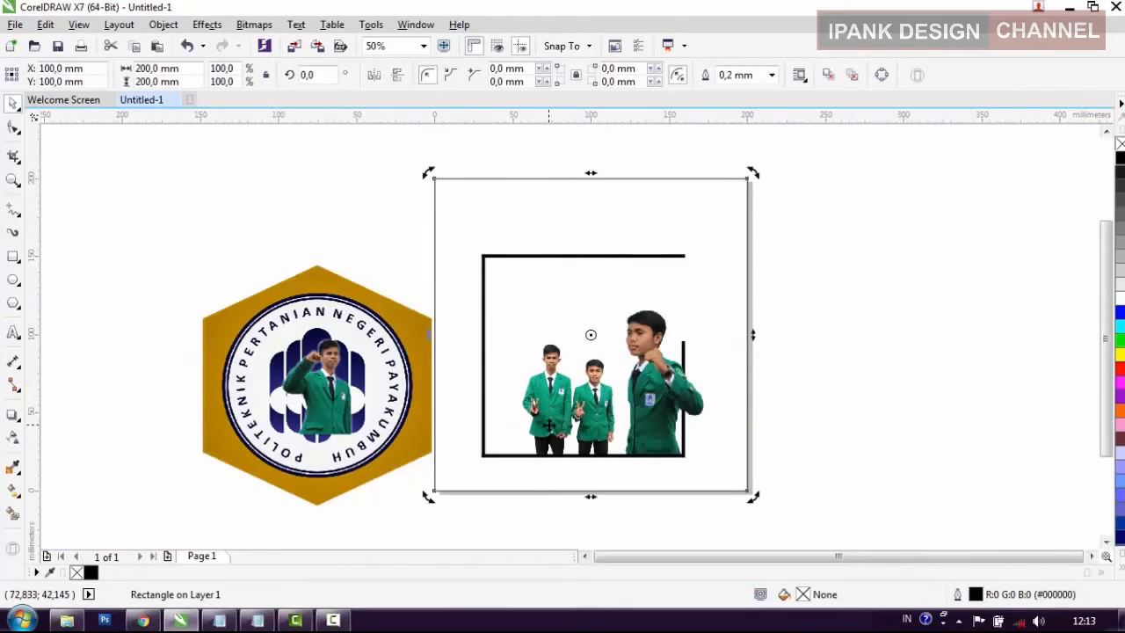
{"action": "left_click", "coordinate": [549, 425]}
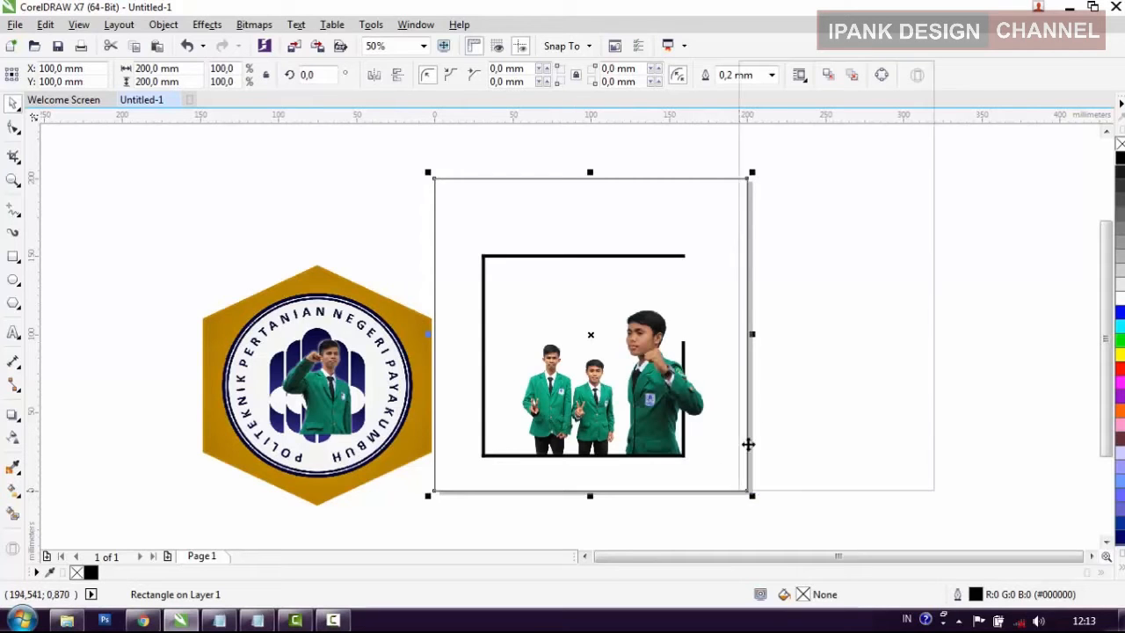
{"action": "right_click", "coordinate": [746, 490]}
{"action": "left_click", "coordinate": [781, 244]}
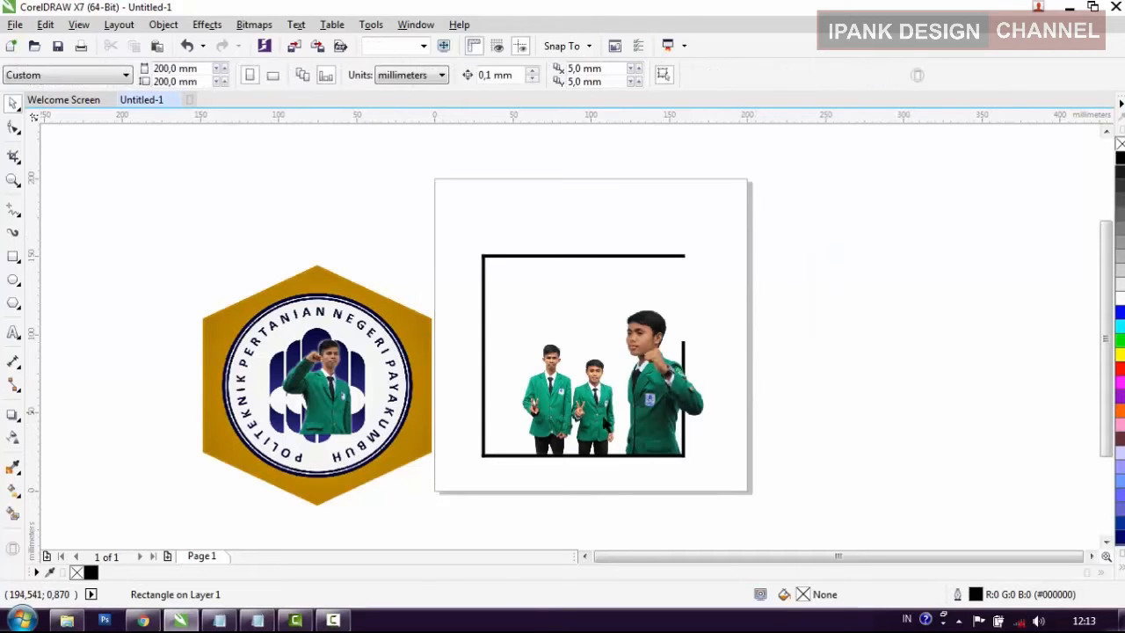
Step: Enlarge the two-student photo proportionally to about 74 x 88 mm and nudge it slightly left
{"action": "left_click", "coordinate": [551, 393]}
{"action": "left_click", "coordinate": [617, 345]}
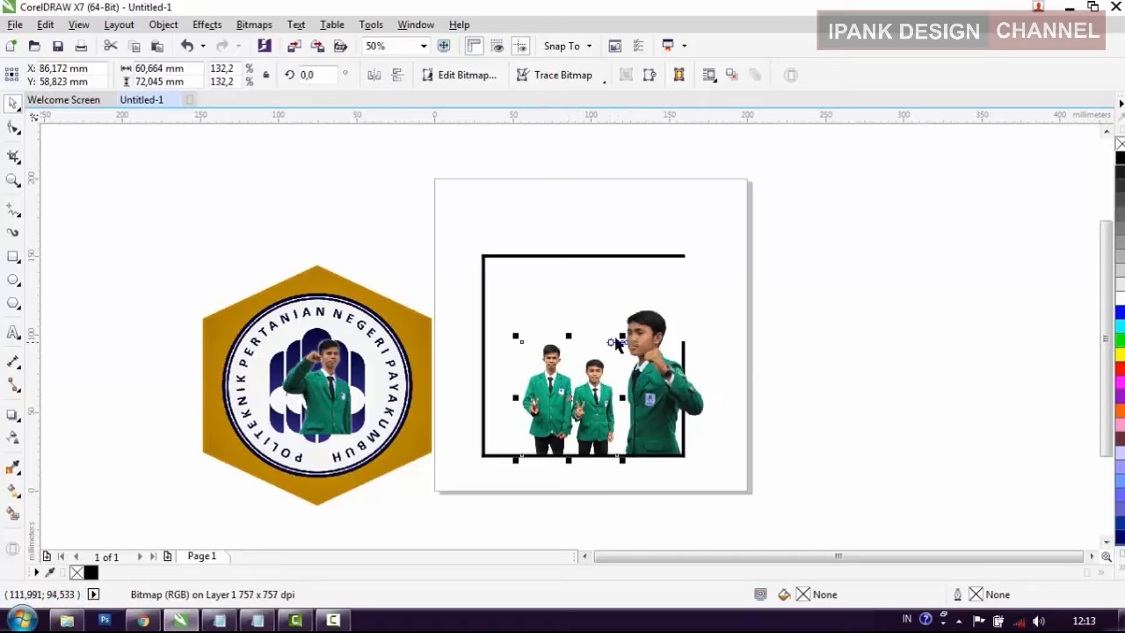
{"action": "left_click_drag", "start_coordinate": [617, 341], "coordinate": [661, 318]}
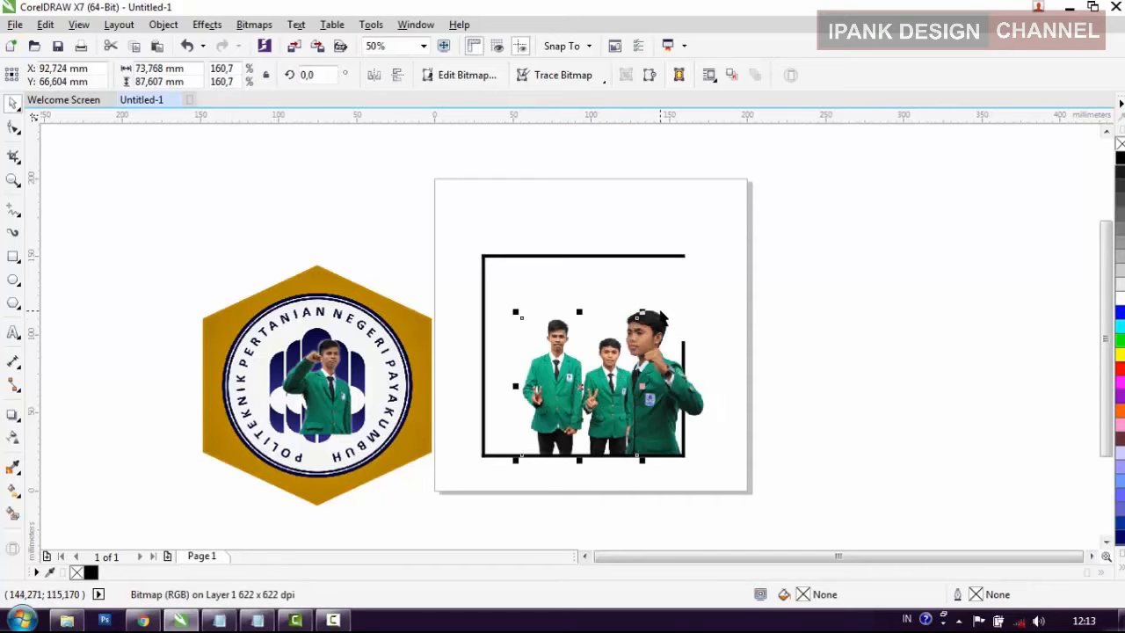
{"action": "key", "text": "Left"}
{"action": "key", "text": "Left"}
{"action": "key", "text": "Left"}
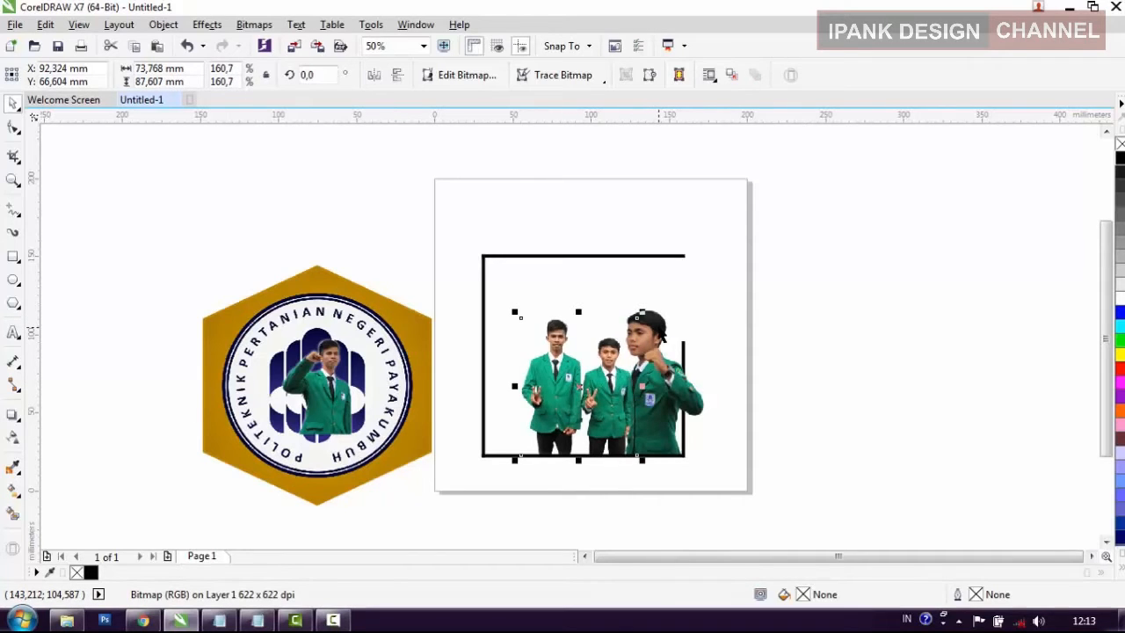
{"action": "left_click", "coordinate": [809, 361]}
{"action": "left_click", "coordinate": [597, 420]}
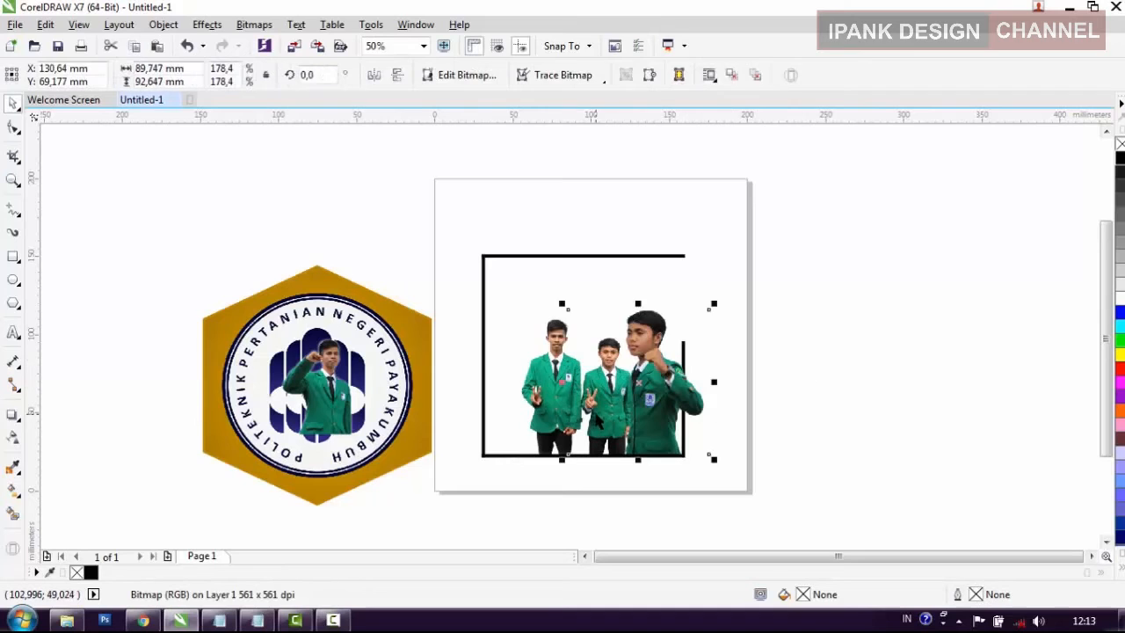
{"action": "left_click", "coordinate": [552, 414]}
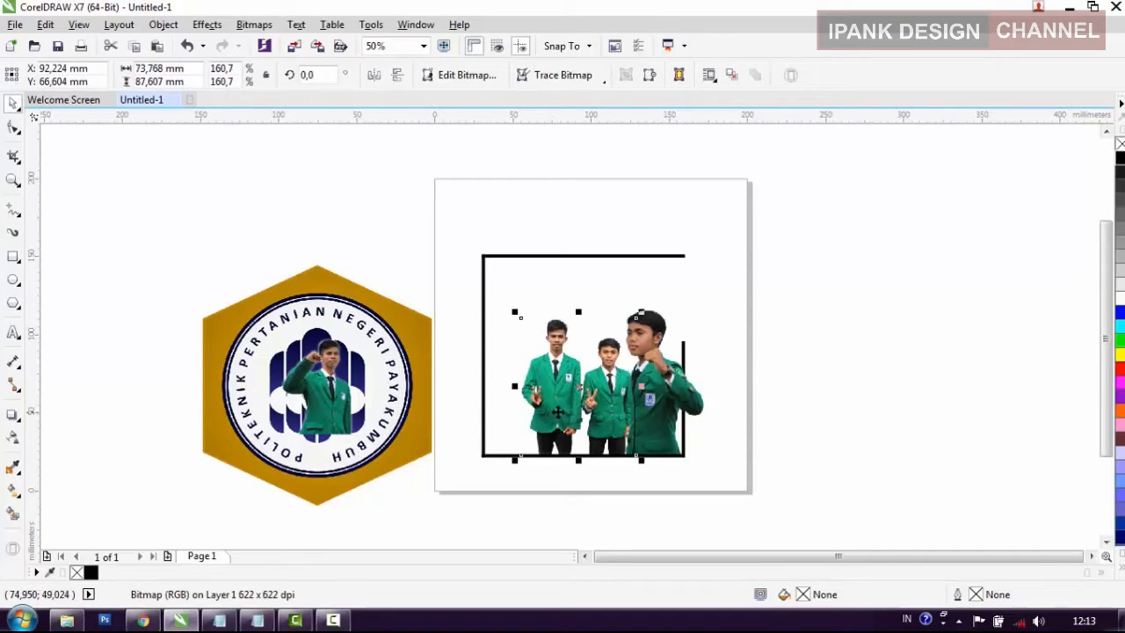
{"action": "left_click", "coordinate": [841, 423]}
{"action": "scroll", "coordinate": [652, 420], "scroll_direction": "up", "scroll_amount": 3}
{"action": "scroll", "coordinate": [652, 420], "scroll_direction": "down", "scroll_amount": 3}
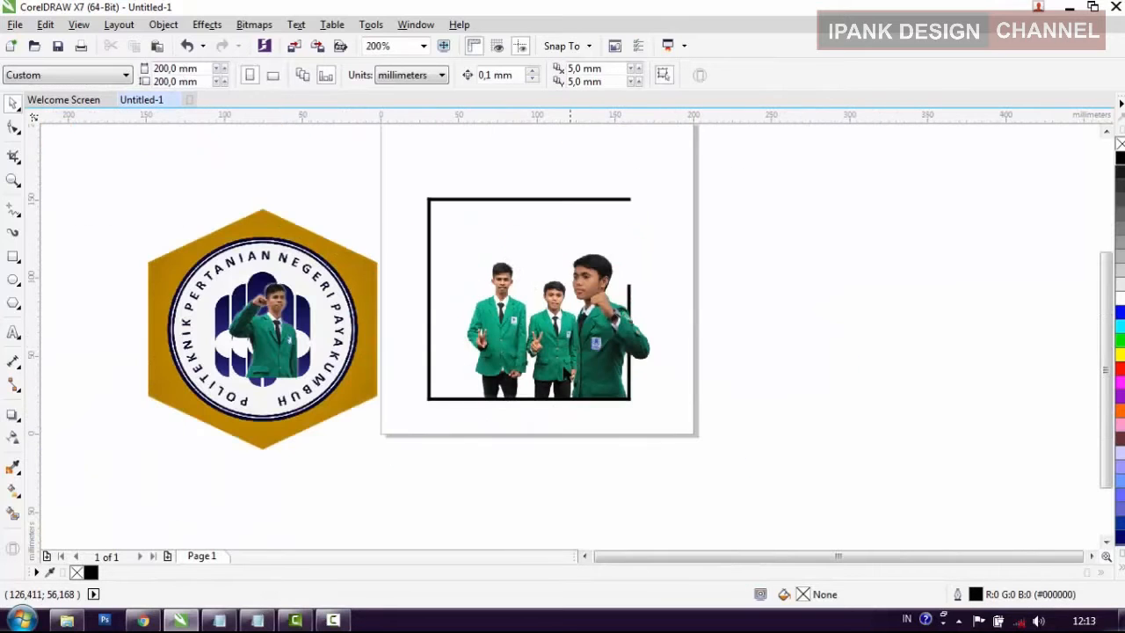
Step: Move the raised-fist photo from the logo to the frame's lower-left corner and enlarge it to about 67 x 89 mm
{"action": "left_click", "coordinate": [299, 359]}
{"action": "left_click_drag", "start_coordinate": [441, 363], "coordinate": [501, 374]}
{"action": "scroll", "coordinate": [433, 336], "scroll_direction": "up", "scroll_amount": 2}
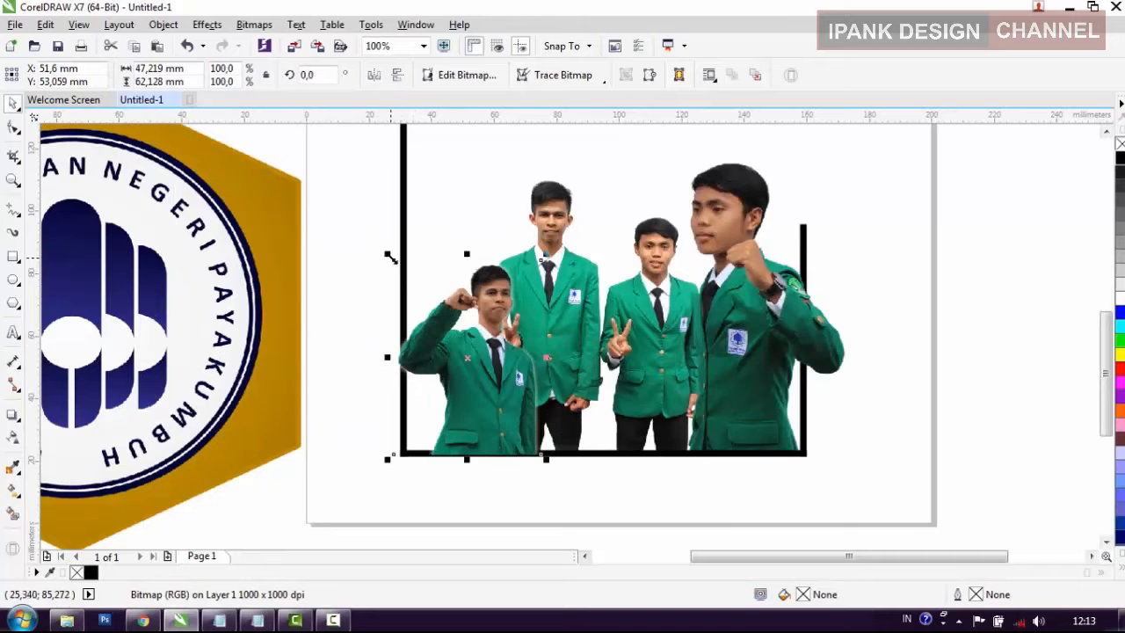
{"action": "left_click_drag", "start_coordinate": [389, 254], "coordinate": [326, 161]}
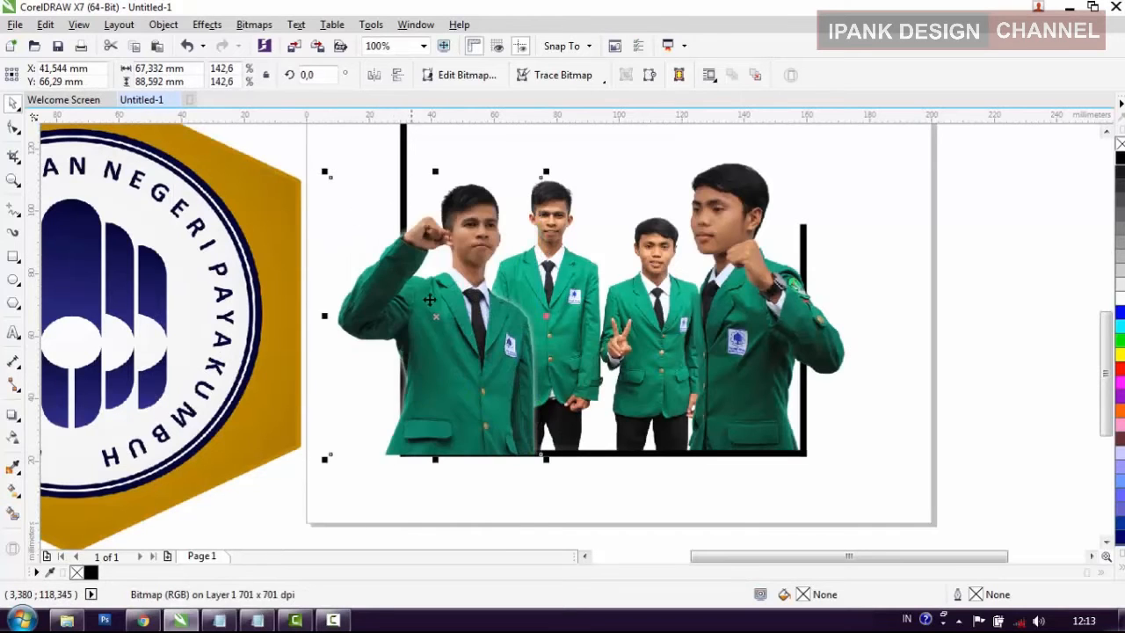
Step: Nudge the raised-fist photo right and slightly up until its jacket hem sits inside the frame's lower-left corner
{"action": "key", "text": "Right"}
{"action": "key", "text": "Right"}
{"action": "key", "text": "Right"}
{"action": "key", "text": "Right"}
{"action": "key", "text": "Right"}
{"action": "key", "text": "Right"}
{"action": "key", "text": "Right"}
{"action": "key", "text": "Right"}
{"action": "key", "text": "Right"}
{"action": "key", "text": "Right"}
{"action": "key", "text": "Right"}
{"action": "key", "text": "Right"}
{"action": "key", "text": "Right"}
{"action": "key", "text": "Right"}
{"action": "key", "text": "Right"}
{"action": "key", "text": "Right"}
{"action": "key", "text": "Right"}
{"action": "key", "text": "Right"}
{"action": "key", "text": "Right"}
{"action": "key", "text": "Right"}
{"action": "key", "text": "Right"}
{"action": "key", "text": "Right"}
{"action": "key", "text": "Right"}
{"action": "key", "text": "Right"}
{"action": "key", "text": "Right"}
{"action": "key", "text": "Right"}
{"action": "key", "text": "Right"}
{"action": "key", "text": "Right"}
{"action": "key", "text": "Right"}
{"action": "key", "text": "Right"}
{"action": "key", "text": "Right"}
{"action": "key", "text": "Right"}
{"action": "key", "text": "Right"}
{"action": "key", "text": "Right"}
{"action": "key", "text": "Right"}
{"action": "key", "text": "Right"}
{"action": "key", "text": "Right"}
{"action": "scroll", "coordinate": [422, 464], "scroll_direction": "up", "scroll_amount": 1}
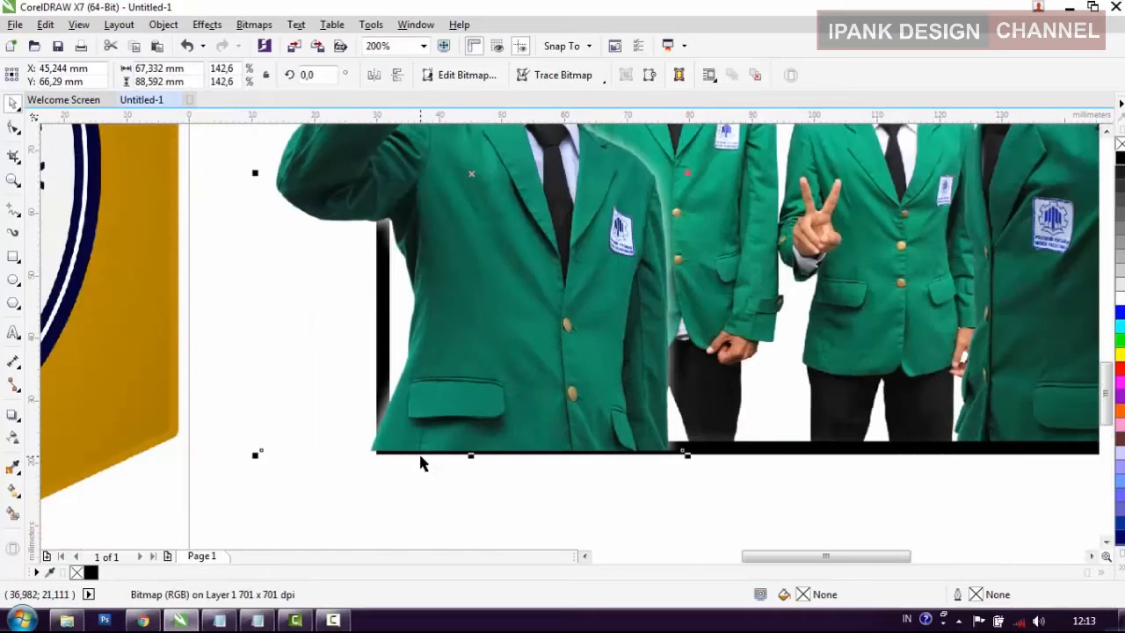
{"action": "key", "text": "Right"}
{"action": "key", "text": "Right"}
{"action": "key", "text": "Right"}
{"action": "key", "text": "Right"}
{"action": "key", "text": "Right"}
{"action": "key", "text": "Right"}
{"action": "key", "text": "Right"}
{"action": "key", "text": "Right"}
{"action": "key", "text": "Right"}
{"action": "key", "text": "Right"}
{"action": "key", "text": "Right"}
{"action": "key", "text": "Right"}
{"action": "key", "text": "Right"}
{"action": "key", "text": "Right"}
{"action": "key", "text": "Right"}
{"action": "key", "text": "Right"}
{"action": "key", "text": "Right"}
{"action": "key", "text": "Right"}
{"action": "key", "text": "Right"}
{"action": "key", "text": "Right"}
{"action": "key", "text": "Right"}
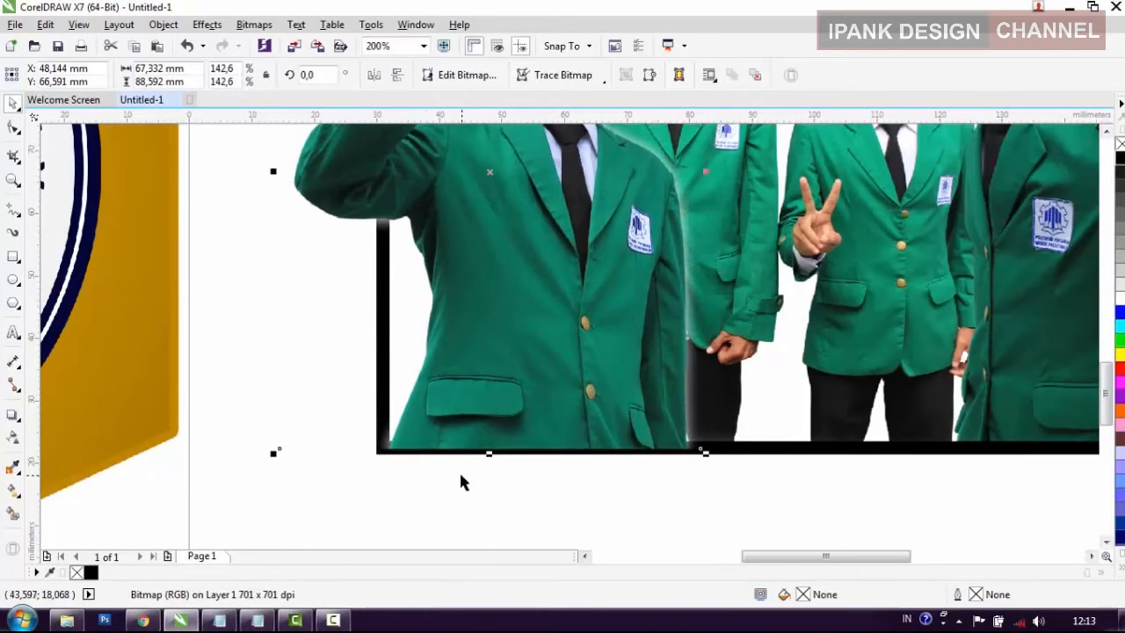
{"action": "left_click", "coordinate": [479, 486]}
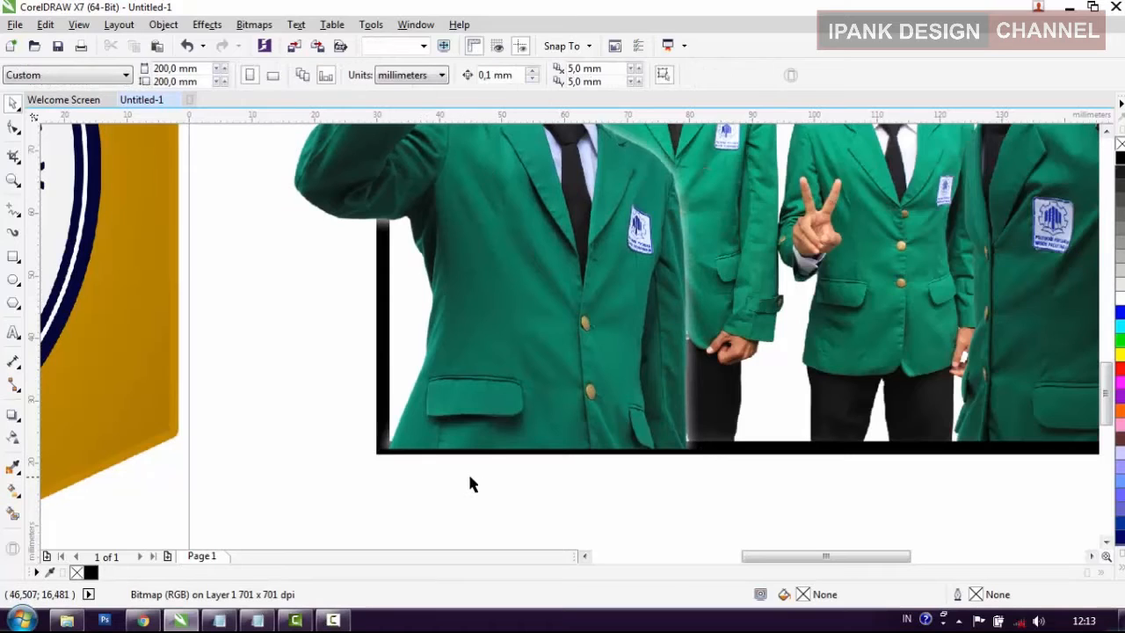
Step: Send the raised-fist photo to the back, behind the frame bars and the other photos
{"action": "left_click", "coordinate": [467, 412]}
{"action": "key", "text": "shift+Page_Down"}
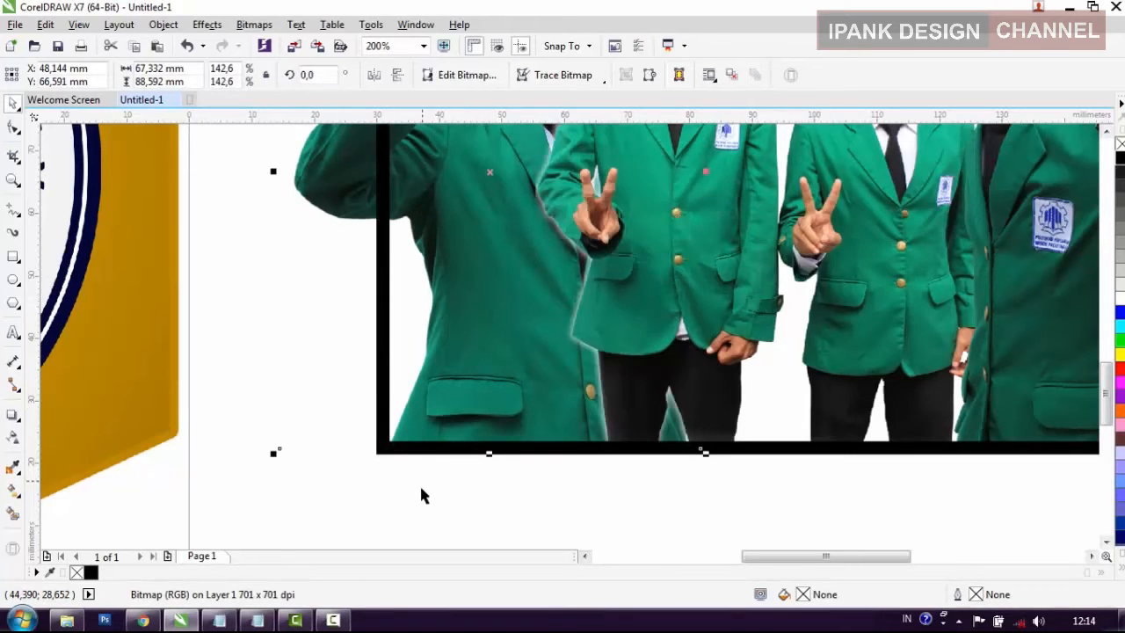
{"action": "scroll", "coordinate": [450, 501], "scroll_direction": "down", "scroll_amount": 2}
{"action": "left_click", "coordinate": [536, 517]}
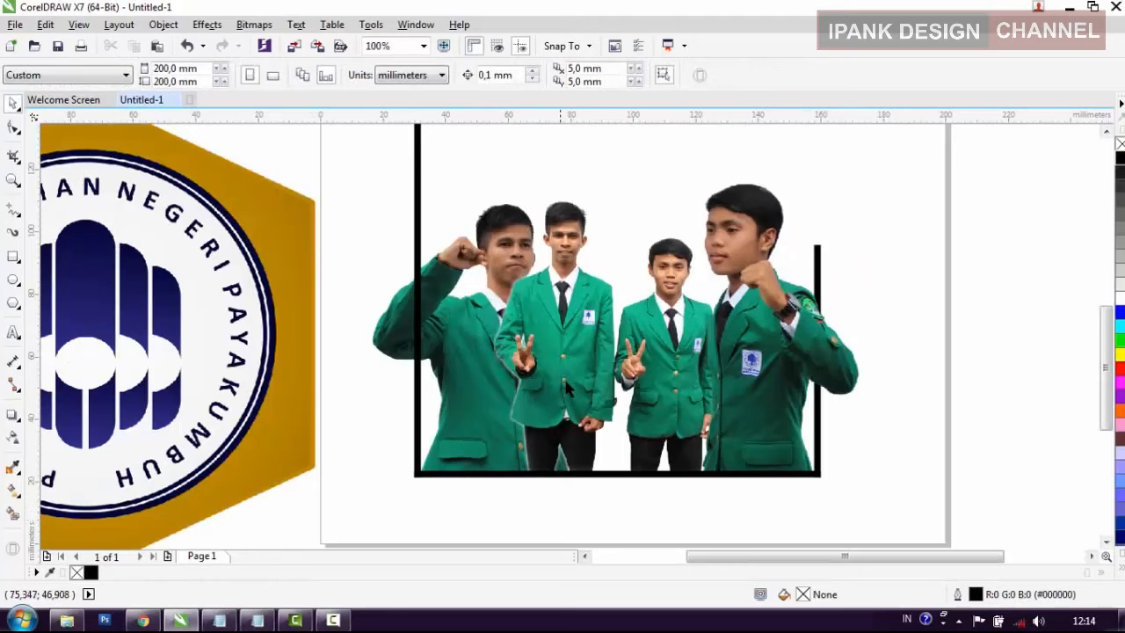
Step: Restack the two-student photo so that it lies behind the raised-fist photo
{"action": "left_click", "coordinate": [576, 314]}
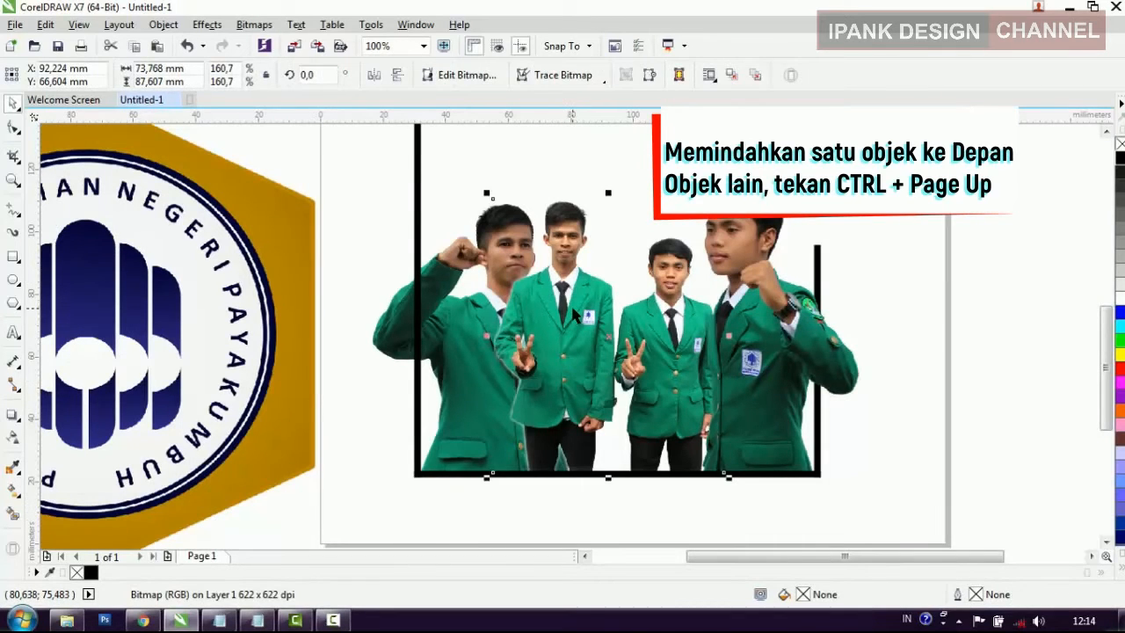
{"action": "key", "text": "ctrl+Page_Up"}
{"action": "left_click", "coordinate": [929, 416]}
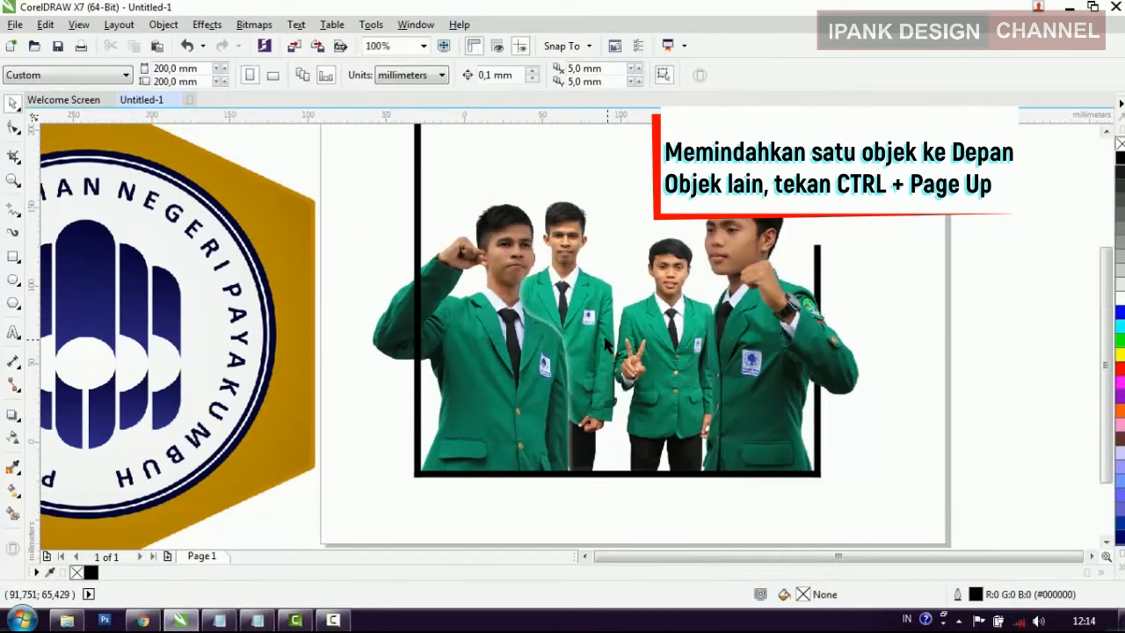
{"action": "scroll", "coordinate": [603, 315], "scroll_direction": "down", "scroll_amount": 2}
{"action": "left_click", "coordinate": [603, 315]}
{"action": "left_click", "coordinate": [571, 270]}
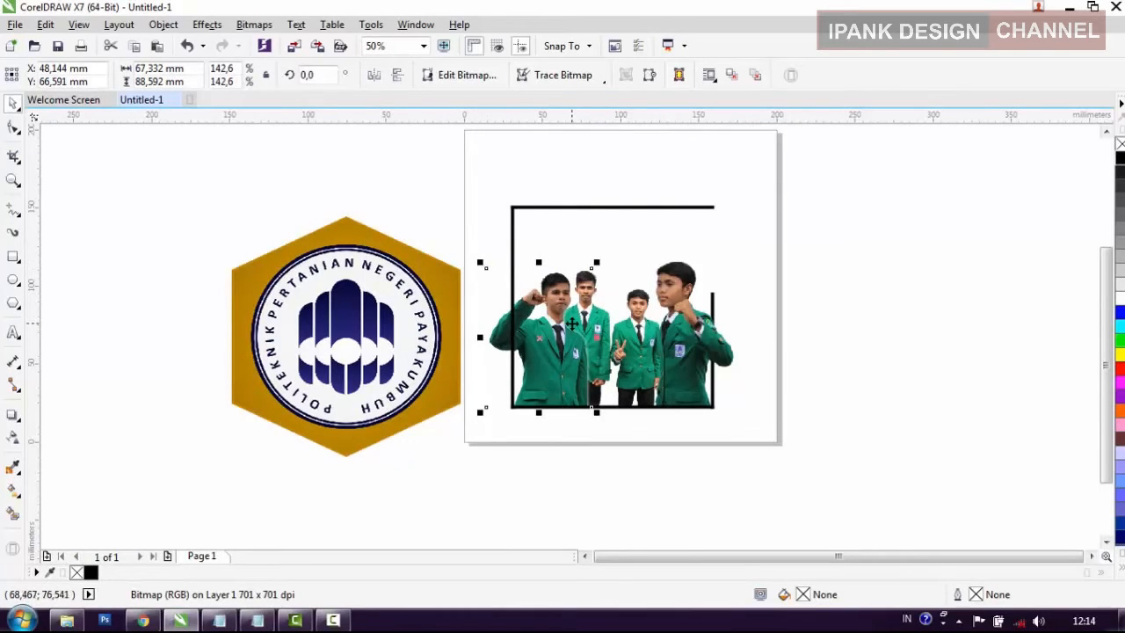
{"action": "left_click", "coordinate": [764, 387]}
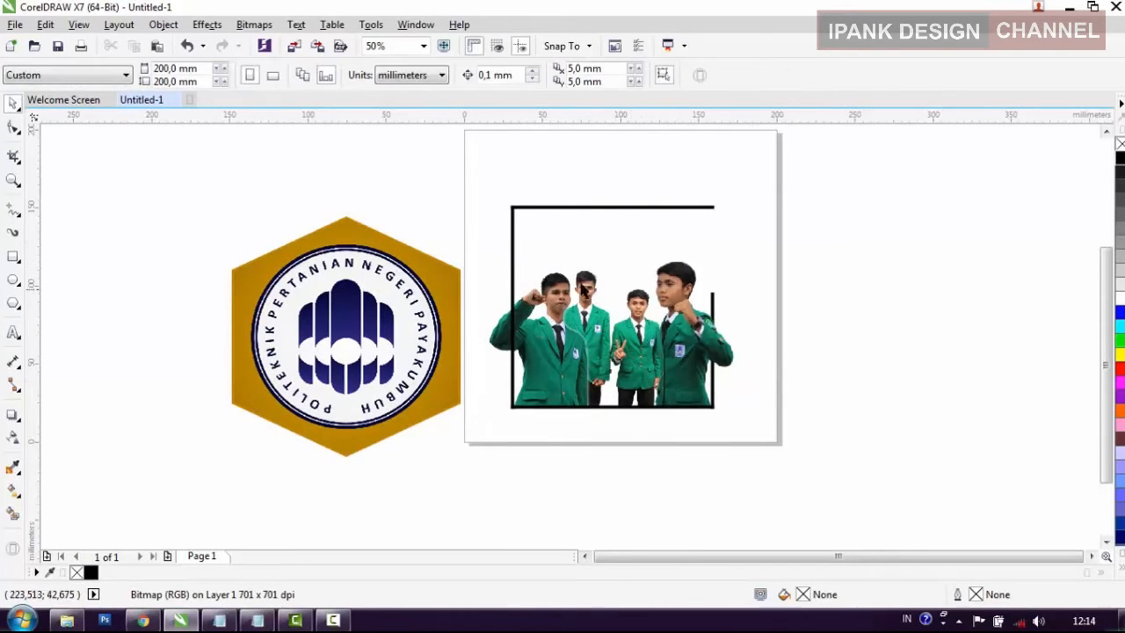
{"action": "left_click", "coordinate": [514, 256]}
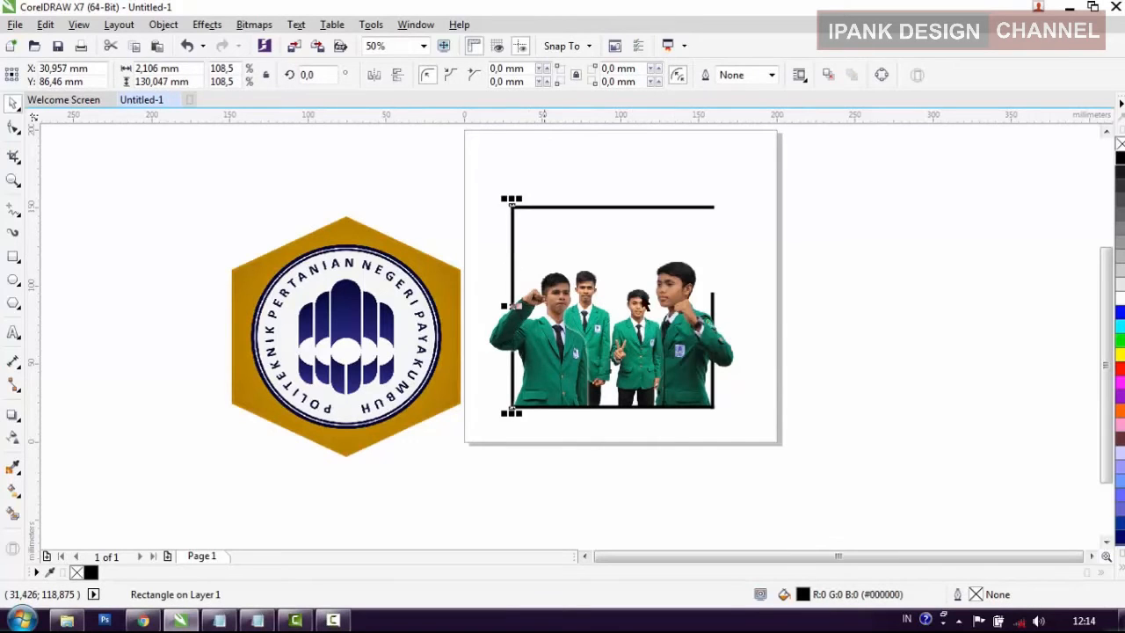
{"action": "left_click", "coordinate": [808, 316]}
Step: Move the campus logo onto the frame and scale it down proportionally to about 127 x 127 mm, inside the bars
{"action": "left_click", "coordinate": [365, 318]}
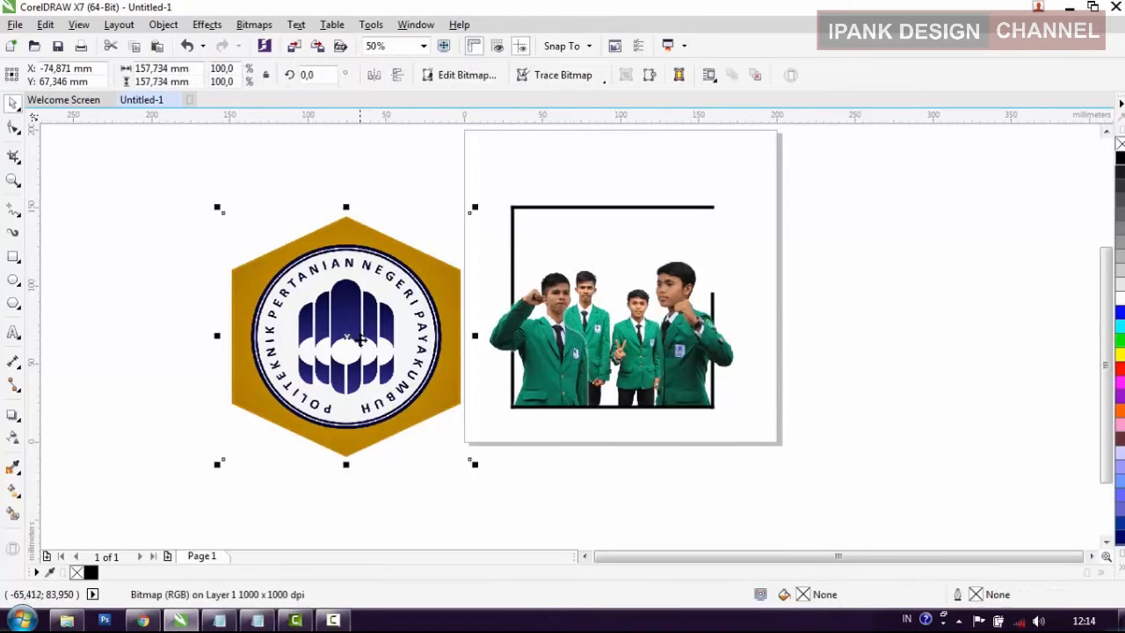
{"action": "scroll", "coordinate": [364, 353], "scroll_direction": "down", "scroll_amount": 2}
{"action": "left_click_drag", "start_coordinate": [367, 374], "coordinate": [518, 367]}
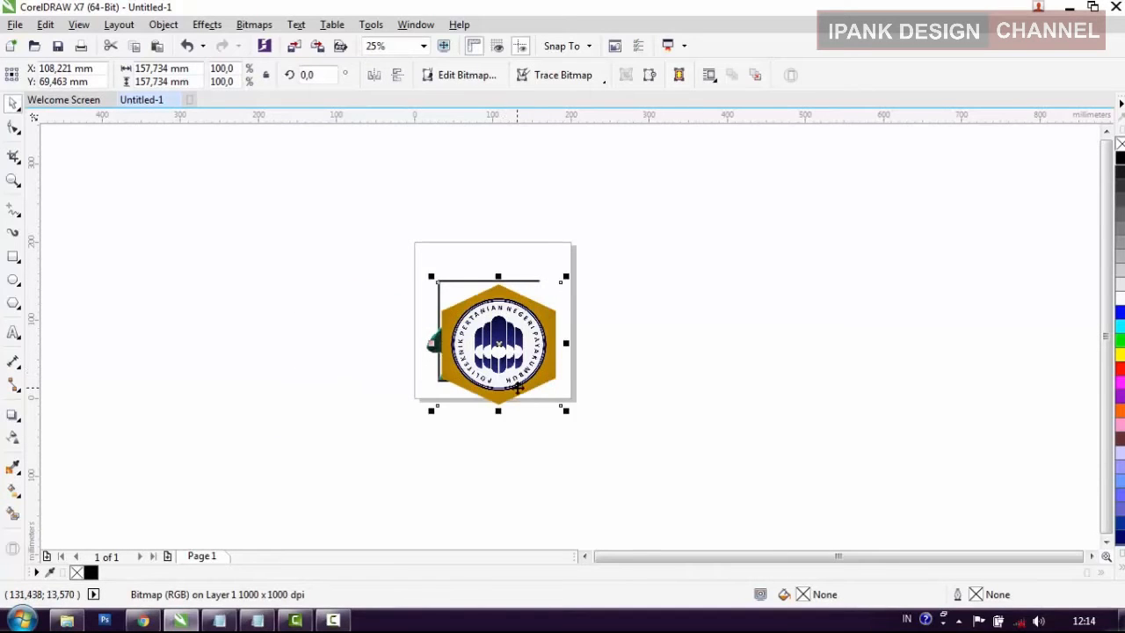
{"action": "scroll", "coordinate": [522, 362], "scroll_direction": "up", "scroll_amount": 2}
{"action": "left_click_drag", "start_coordinate": [607, 424], "coordinate": [567, 384]}
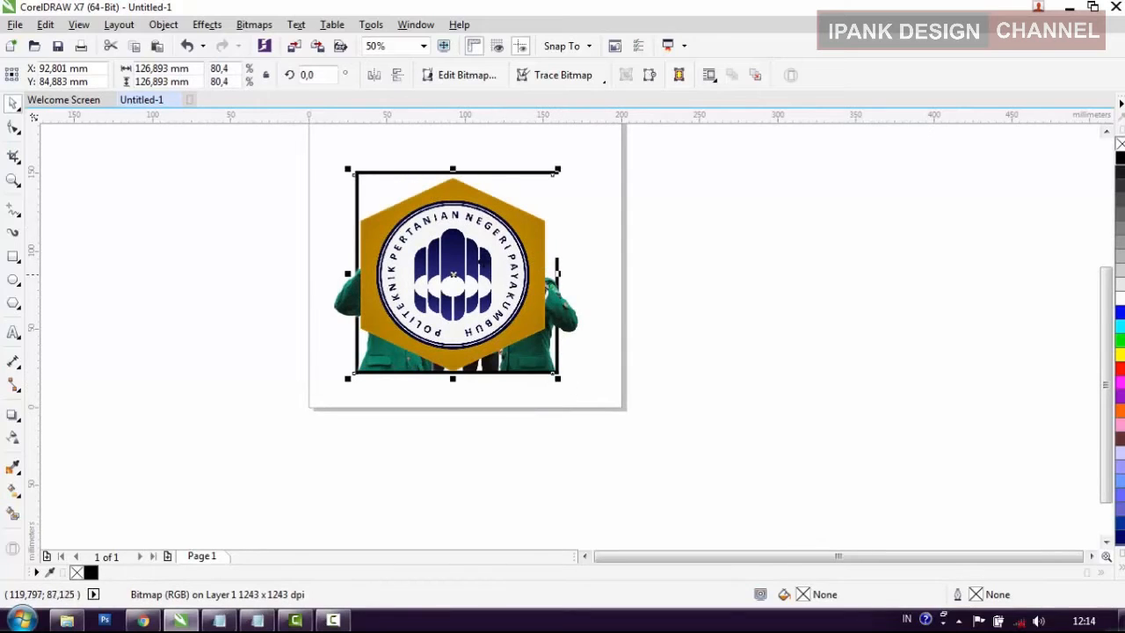
{"action": "left_click", "coordinate": [661, 326]}
{"action": "left_click", "coordinate": [481, 283]}
{"action": "left_click_drag", "start_coordinate": [459, 305], "coordinate": [471, 310]}
{"action": "left_click", "coordinate": [665, 311]}
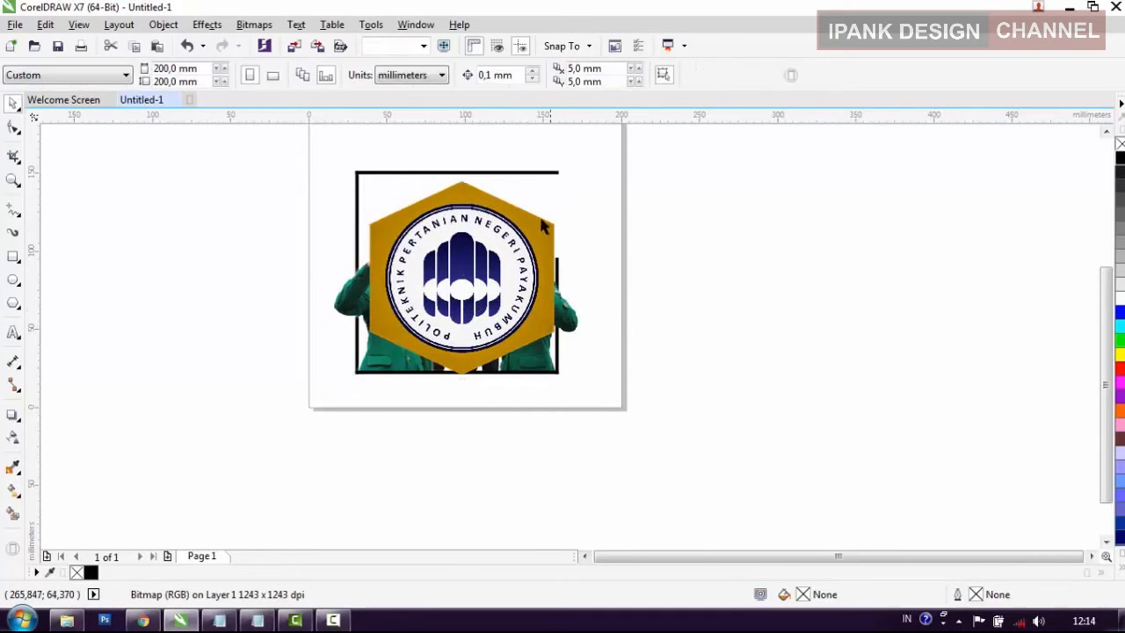
Step: Centre the logo horizontally on the frame's top bar
{"action": "scroll", "coordinate": [475, 184], "scroll_direction": "up", "scroll_amount": 2}
{"action": "left_click", "coordinate": [472, 275]}
{"action": "scroll", "coordinate": [460, 330], "scroll_direction": "down", "scroll_amount": 1}
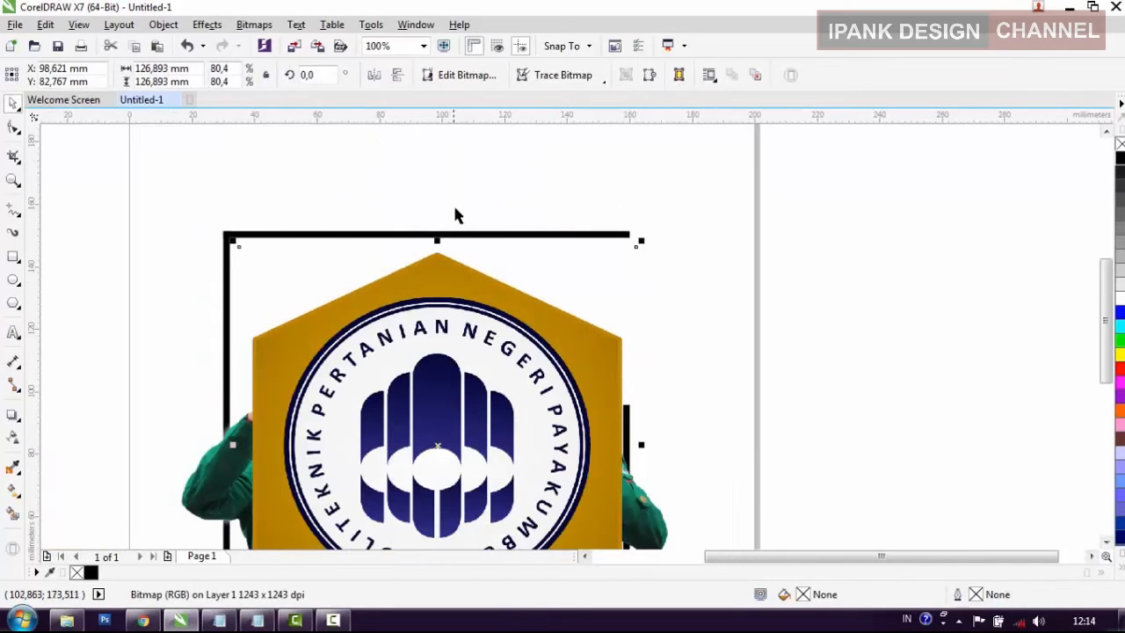
{"action": "left_click", "coordinate": [468, 236], "text": "shift"}
{"action": "key", "text": "c"}
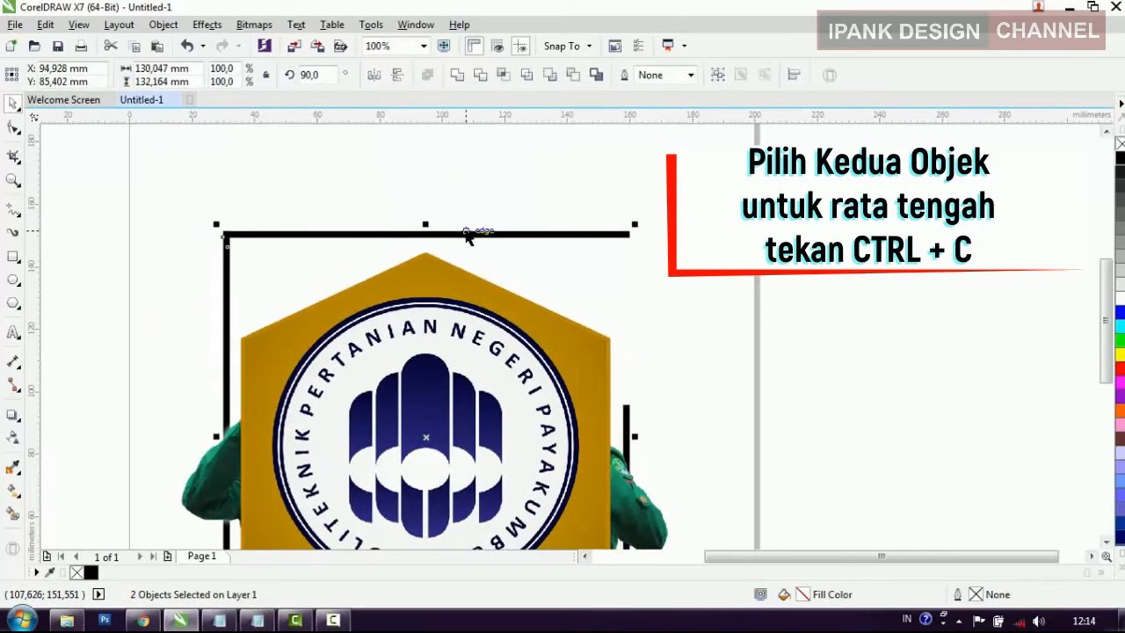
{"action": "left_click", "coordinate": [776, 275]}
Step: Nudge the logo up about 0.7 mm so the hexagon's lower tip rests within the frame's bottom bar
{"action": "scroll", "coordinate": [683, 244], "scroll_direction": "down", "scroll_amount": 1}
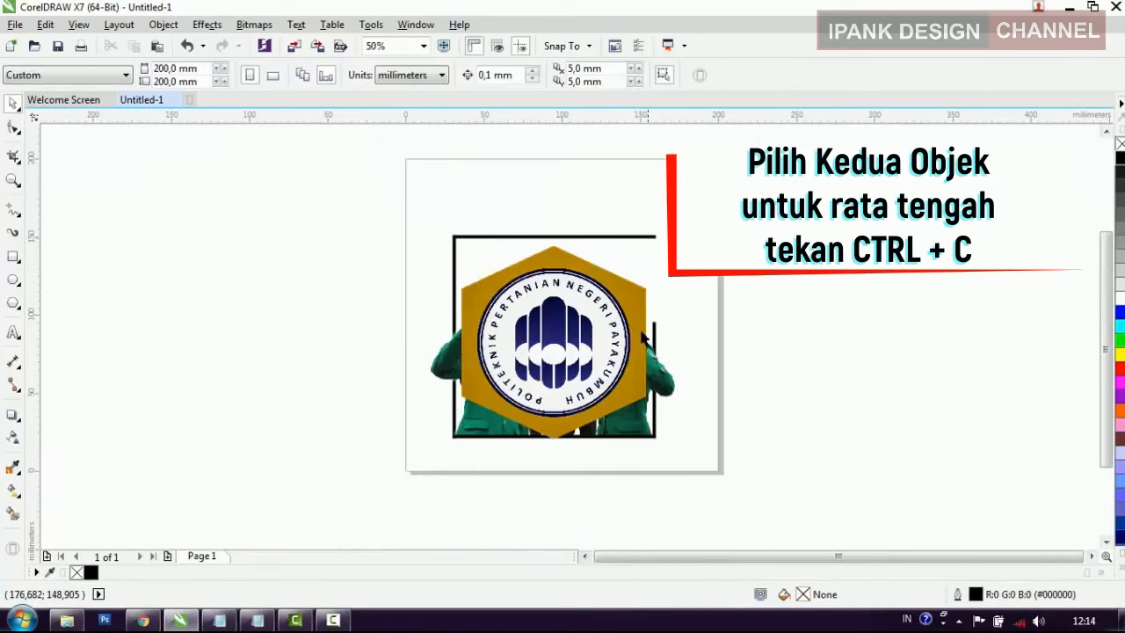
{"action": "left_click", "coordinate": [571, 420]}
{"action": "scroll", "coordinate": [562, 452], "scroll_direction": "up", "scroll_amount": 2}
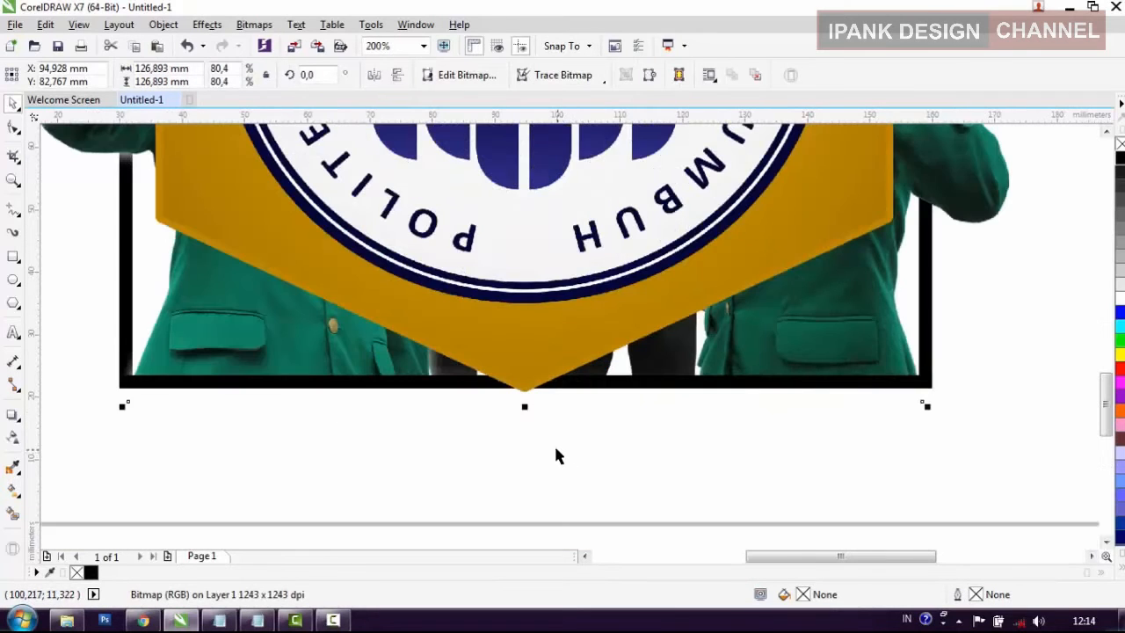
{"action": "key", "text": "Up"}
{"action": "key", "text": "Up"}
{"action": "key", "text": "Up"}
{"action": "key", "text": "Up"}
{"action": "key", "text": "Up"}
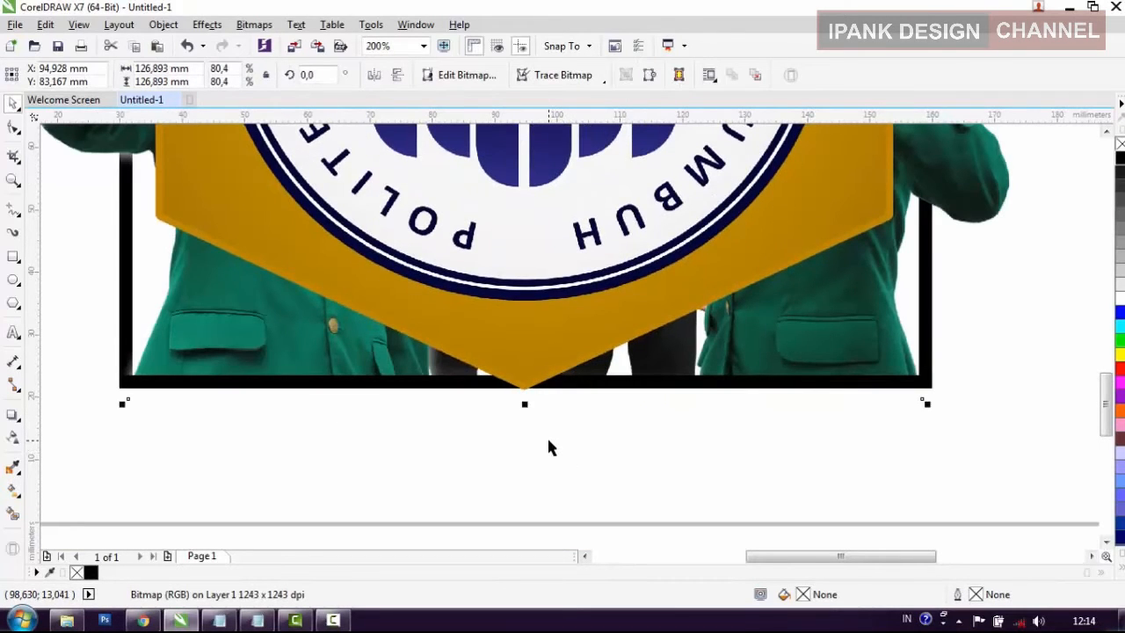
{"action": "key", "text": "Up"}
{"action": "key", "text": "Up"}
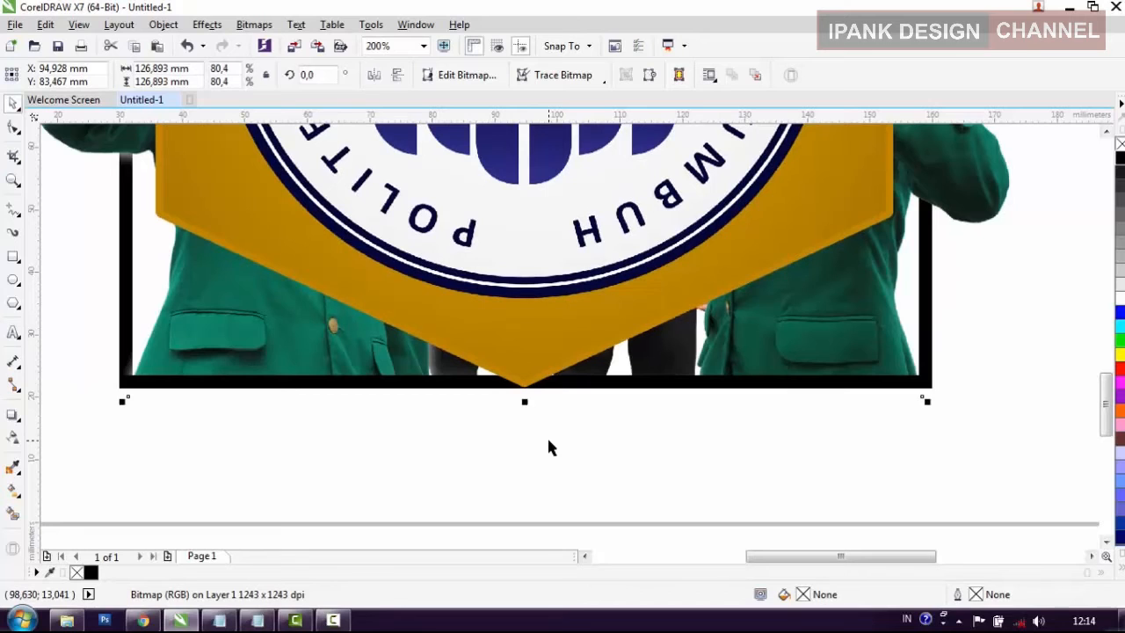
Step: Send the logo to the back, behind the student photos and the frame bars
{"action": "key", "text": "shift+Page_Up"}
{"action": "left_click", "coordinate": [576, 492]}
{"action": "scroll", "coordinate": [585, 510], "scroll_direction": "down", "scroll_amount": 2}
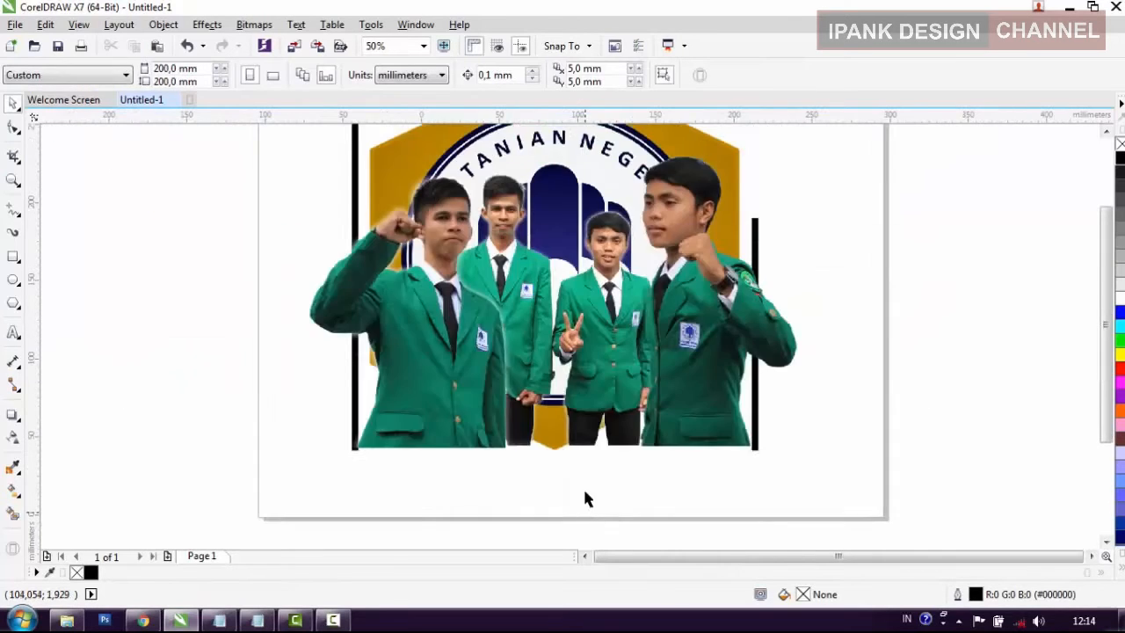
{"action": "scroll", "coordinate": [587, 499], "scroll_direction": "down", "scroll_amount": 1}
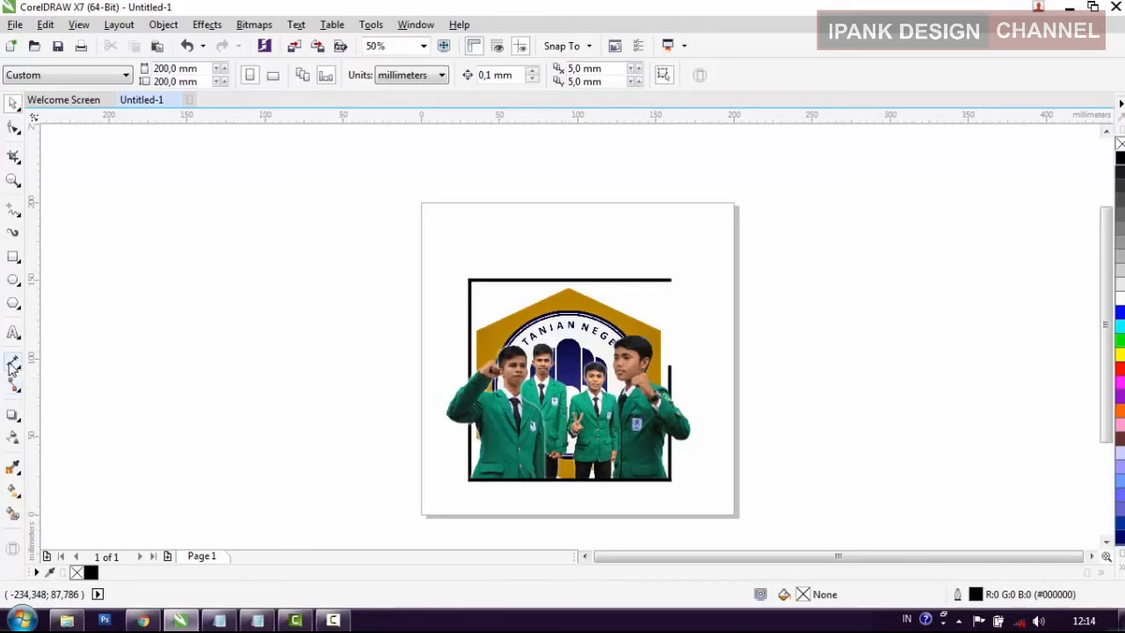
Step: Add a page-sized 200 x 200 mm background rectangle and fill it with green #0F6655 sampled from the raised-fist student's jacket
{"action": "double_click", "coordinate": [13, 257]}
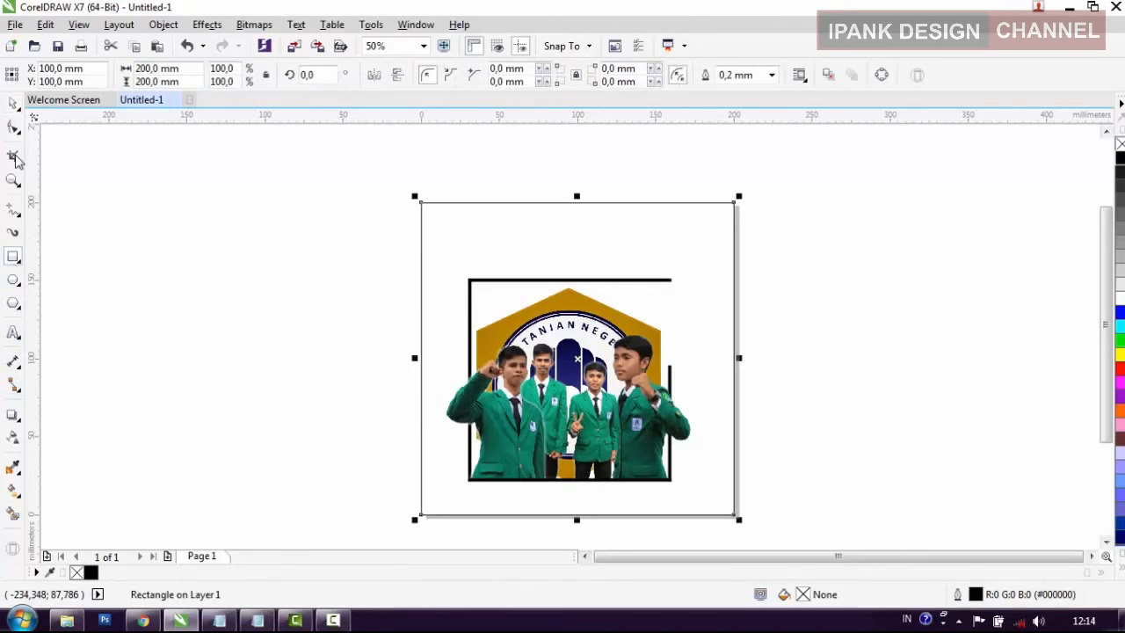
{"action": "left_click", "coordinate": [13, 105]}
{"action": "left_click", "coordinate": [428, 354]}
{"action": "scroll", "coordinate": [563, 489], "scroll_direction": "up", "scroll_amount": 1}
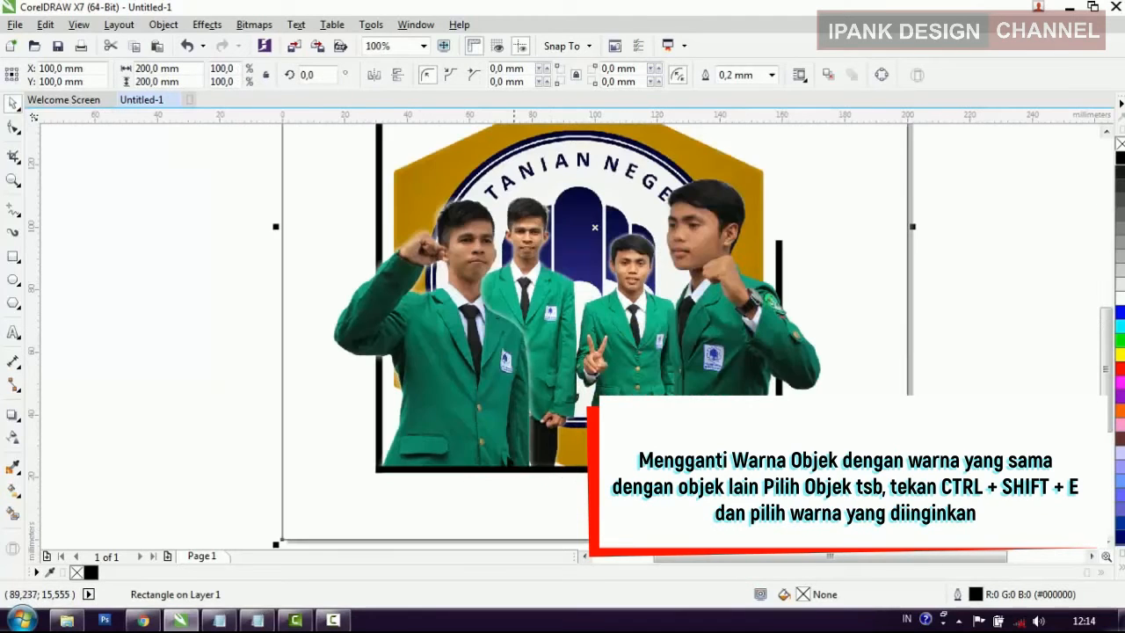
{"action": "key", "text": "ctrl+shift+e"}
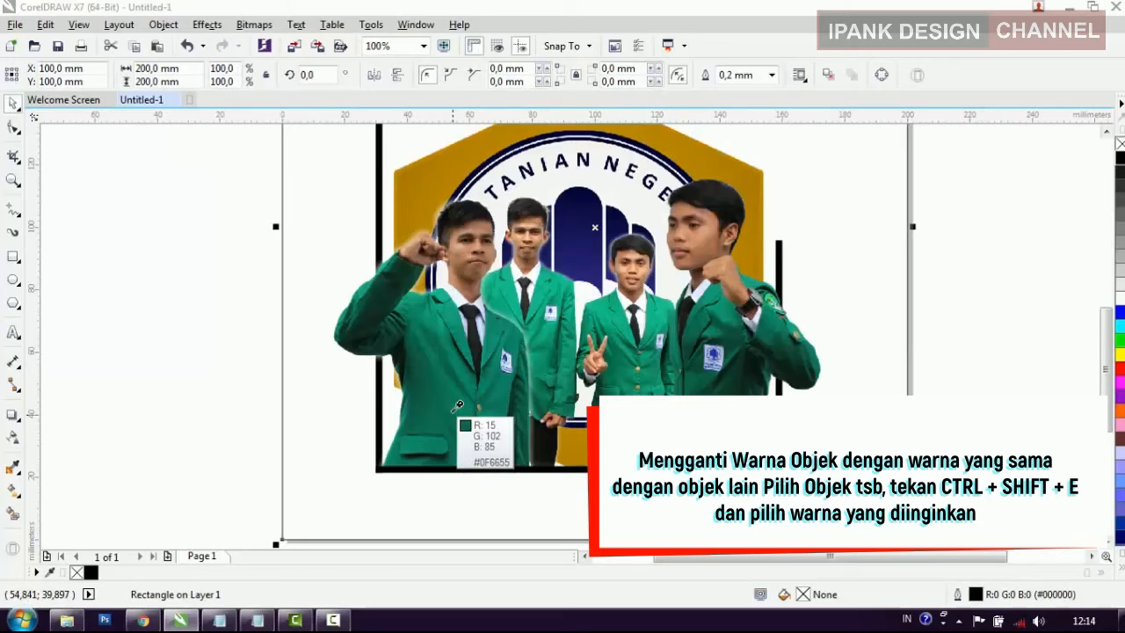
{"action": "left_click", "coordinate": [457, 406]}
{"action": "left_click", "coordinate": [250, 514]}
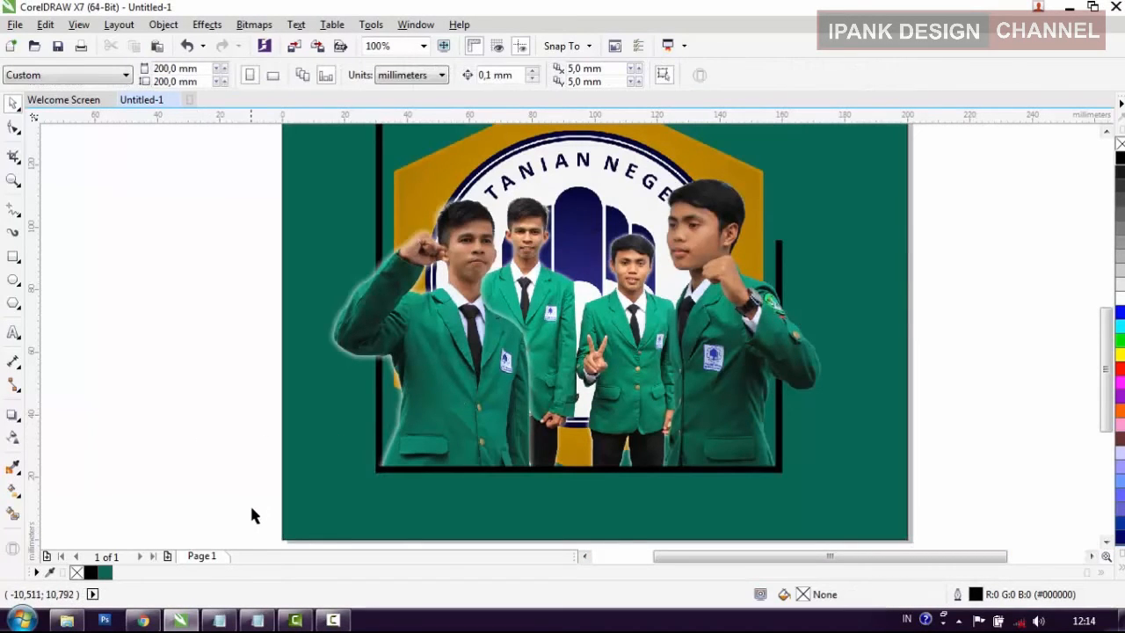
Step: Fill the frame's top bar with gold #B98200 sampled from the logo's hexagon
{"action": "scroll", "coordinate": [343, 482], "scroll_direction": "down", "scroll_amount": 1}
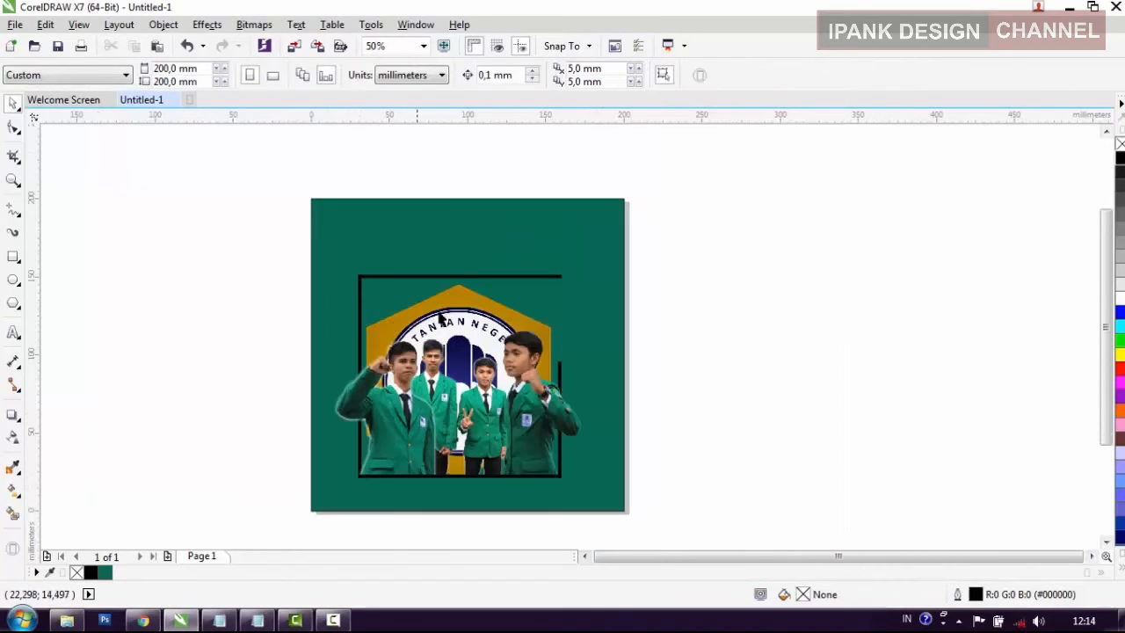
{"action": "scroll", "coordinate": [462, 235], "scroll_direction": "up", "scroll_amount": 1}
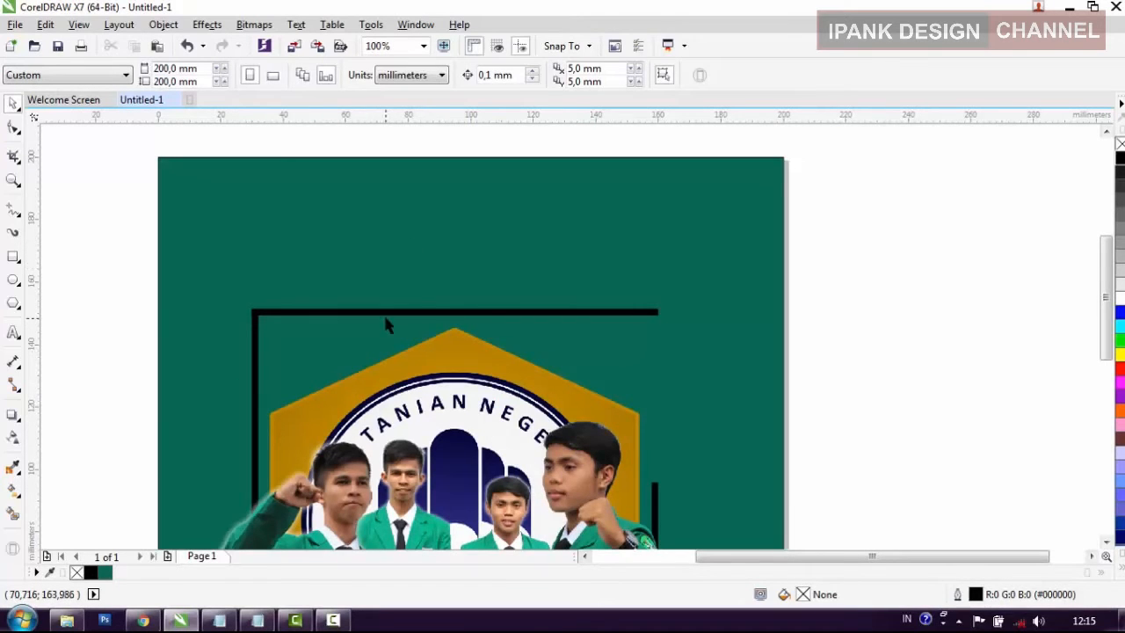
{"action": "scroll", "coordinate": [359, 202], "scroll_direction": "down", "scroll_amount": 1}
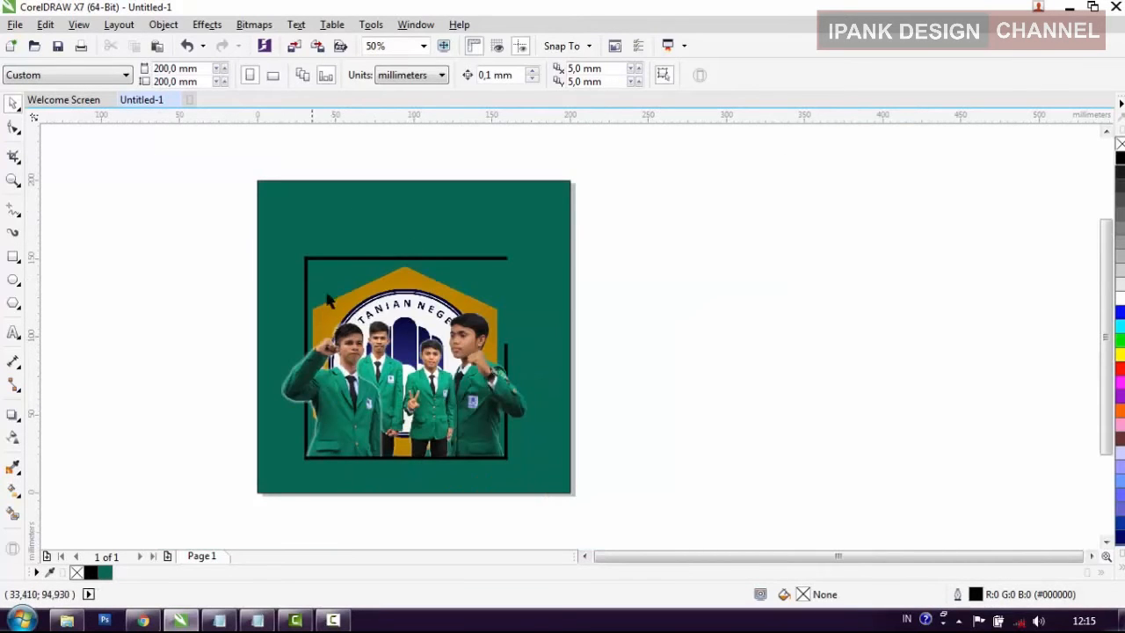
{"action": "left_click", "coordinate": [339, 258]}
{"action": "scroll", "coordinate": [349, 271], "scroll_direction": "up", "scroll_amount": 1}
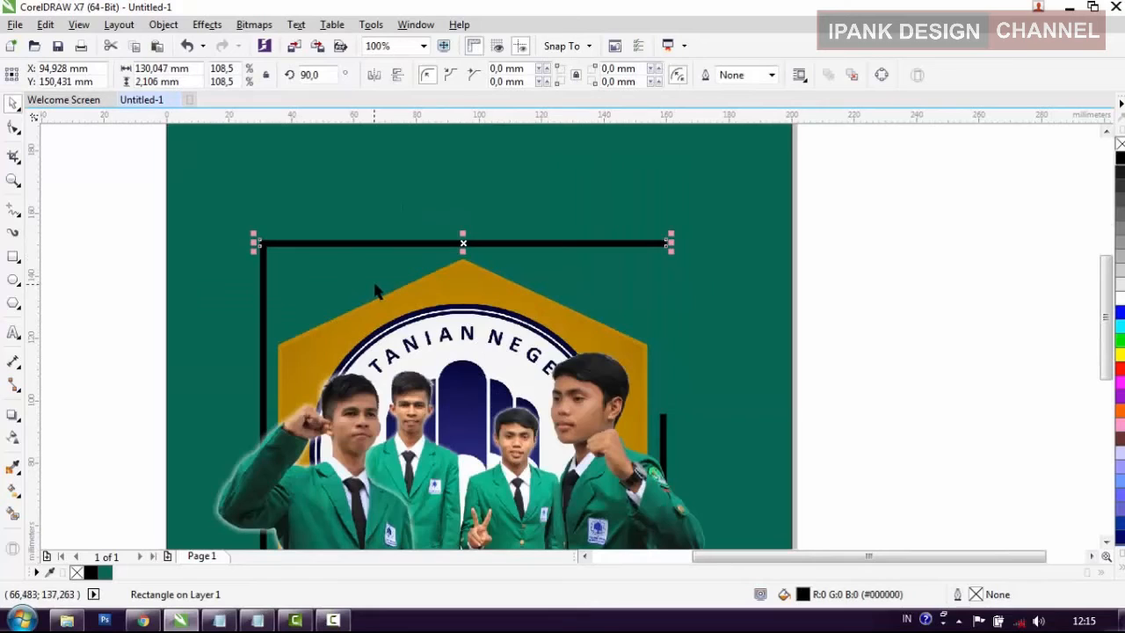
{"action": "key", "text": "i"}
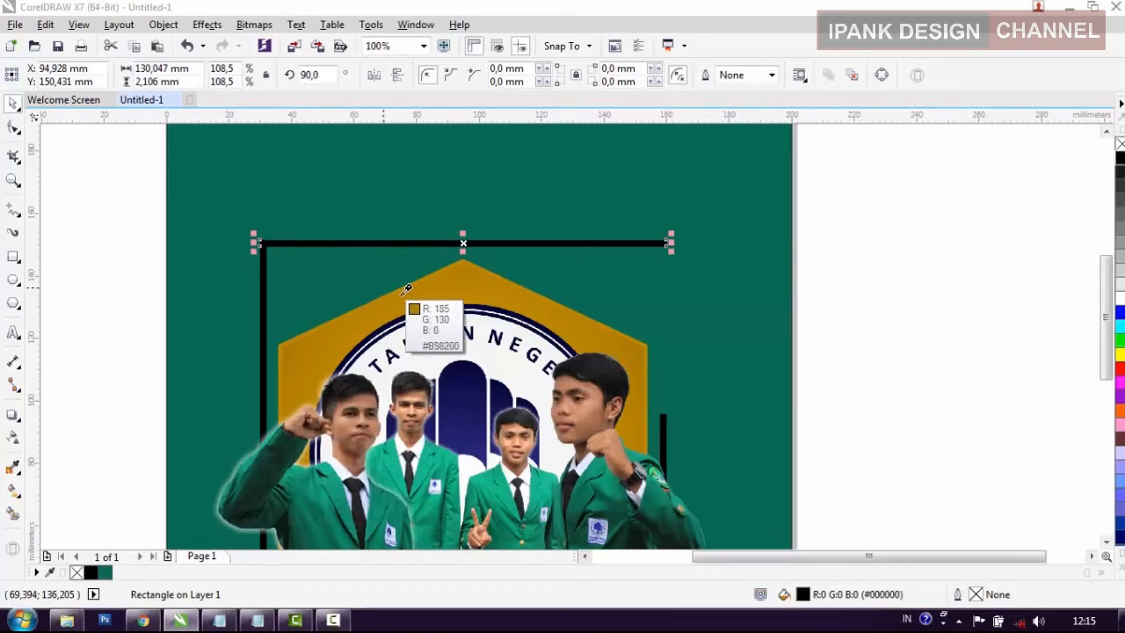
{"action": "left_click", "coordinate": [407, 289]}
Step: Fill the frame's left bar with gold sampled from the logo's hexagon
{"action": "left_click", "coordinate": [259, 321]}
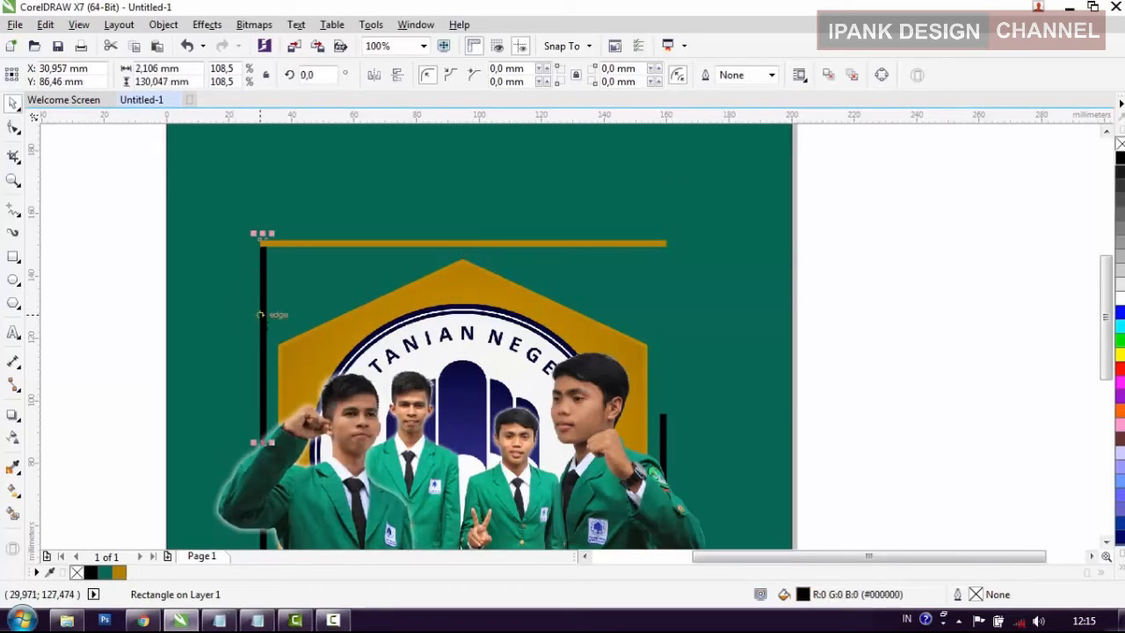
{"action": "key", "text": "i"}
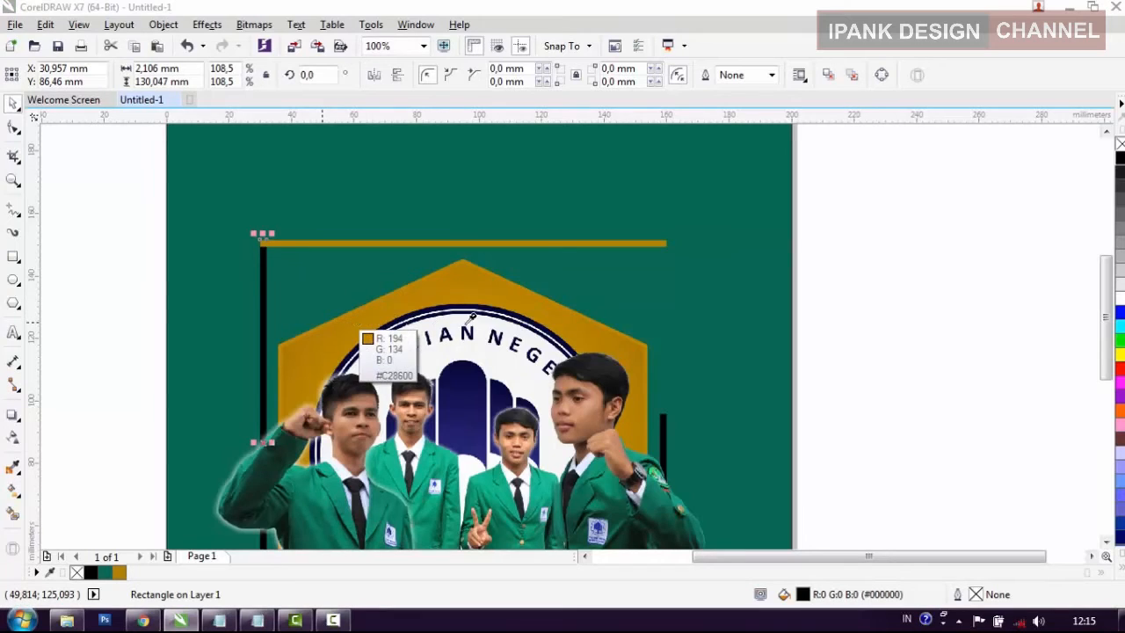
{"action": "left_click", "coordinate": [323, 324]}
{"action": "scroll", "coordinate": [667, 433], "scroll_direction": "down", "scroll_amount": 1}
{"action": "left_click", "coordinate": [739, 466]}
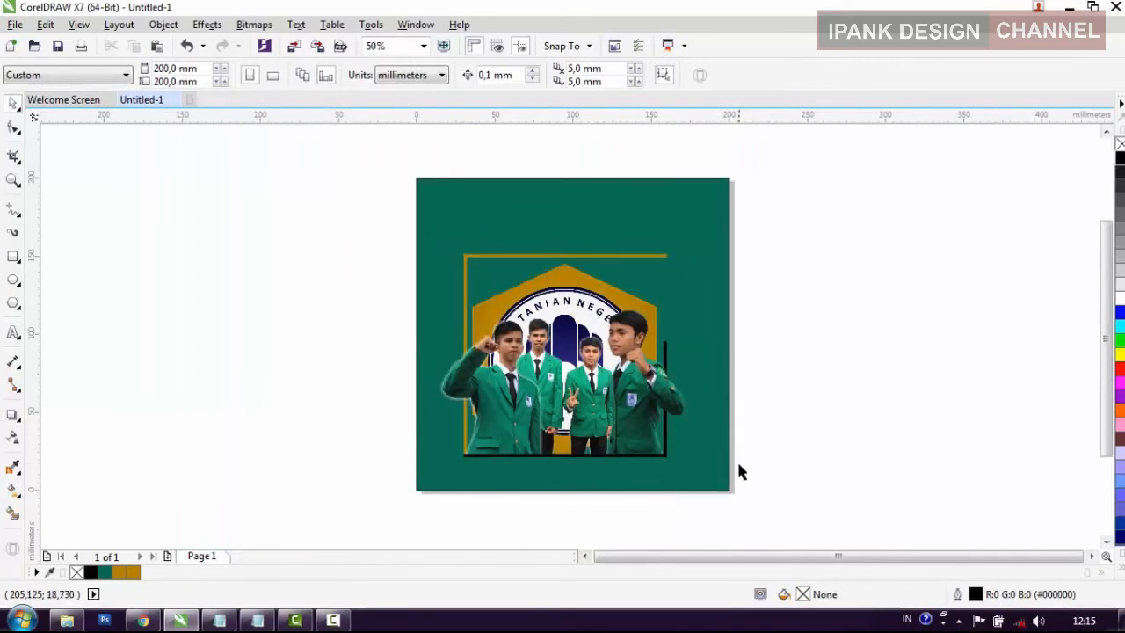
Step: Fill the frame's short right bar and its bottom bar with gold sampled from the logo's hexagon
{"action": "left_click_drag", "start_coordinate": [690, 410], "coordinate": [657, 324]}
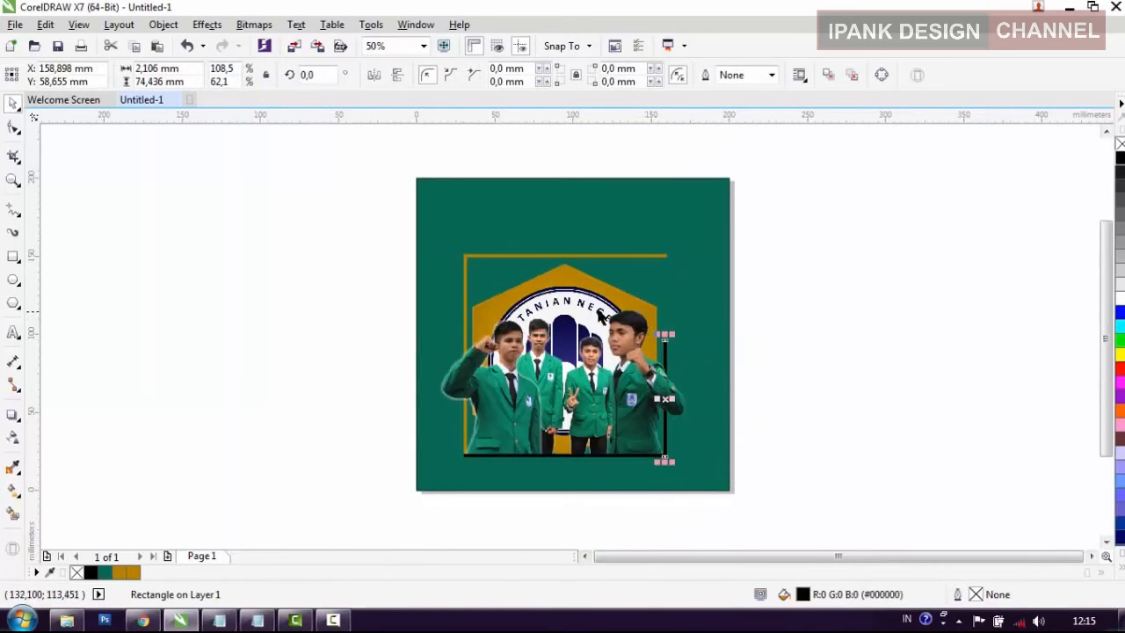
{"action": "key", "text": "i"}
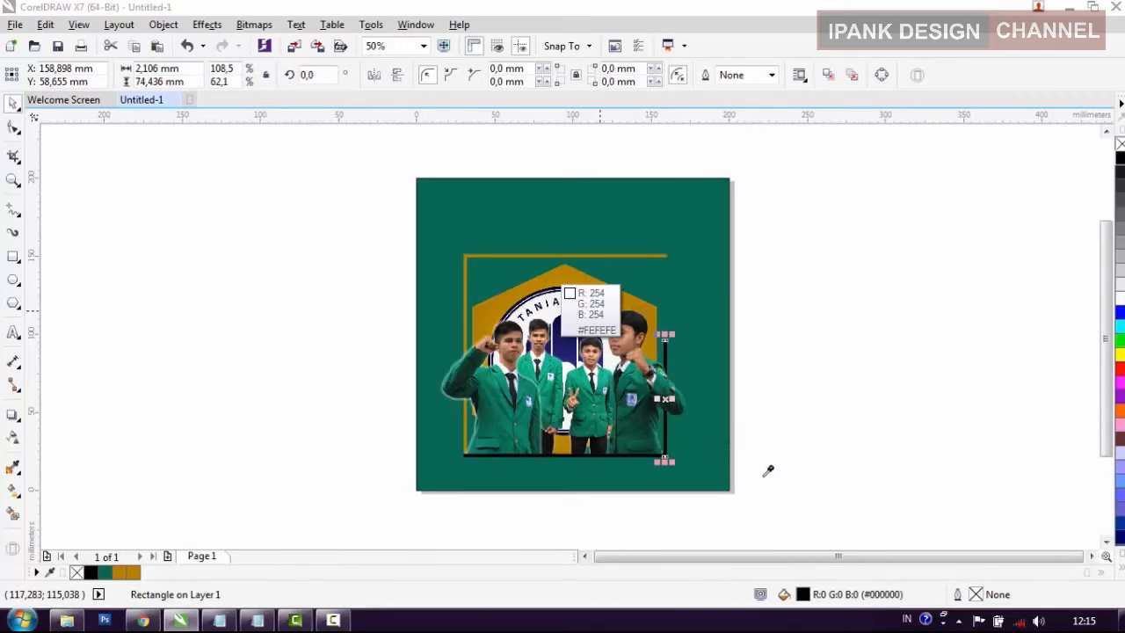
{"action": "left_click", "coordinate": [764, 474]}
{"action": "left_click", "coordinate": [780, 493]}
{"action": "left_click_drag", "start_coordinate": [780, 492], "coordinate": [347, 434]}
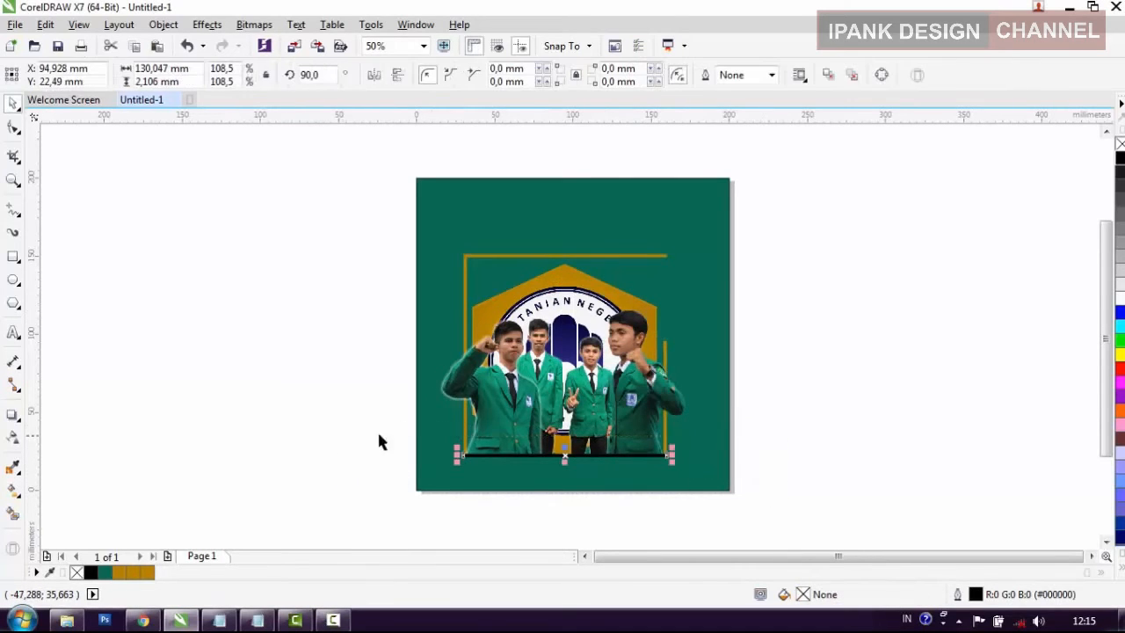
{"action": "key", "text": "i"}
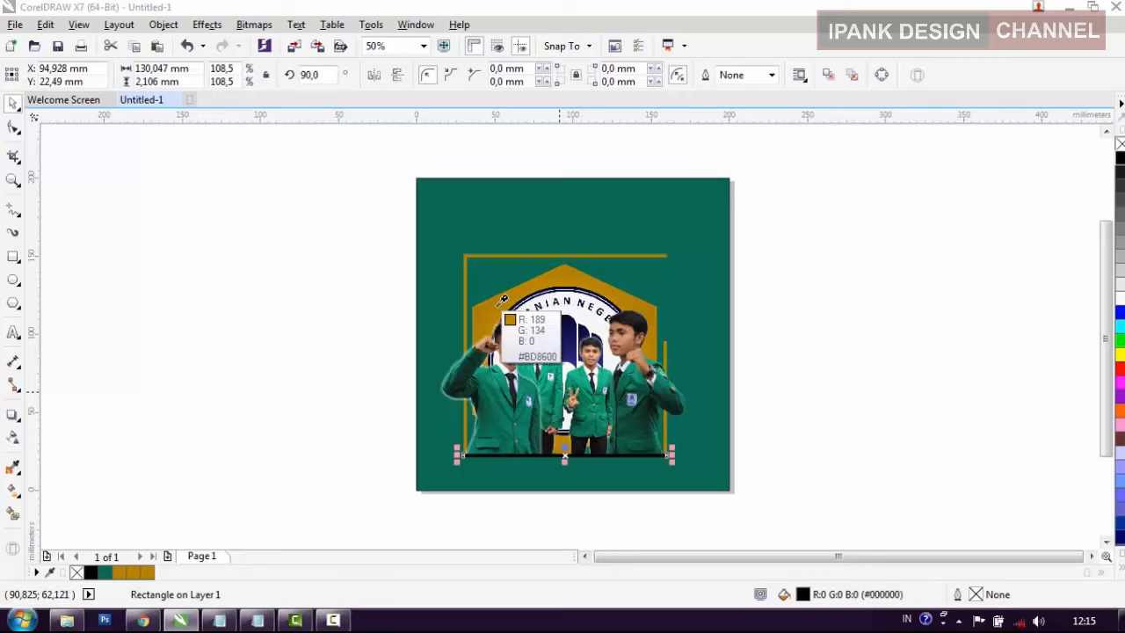
{"action": "left_click", "coordinate": [799, 309]}
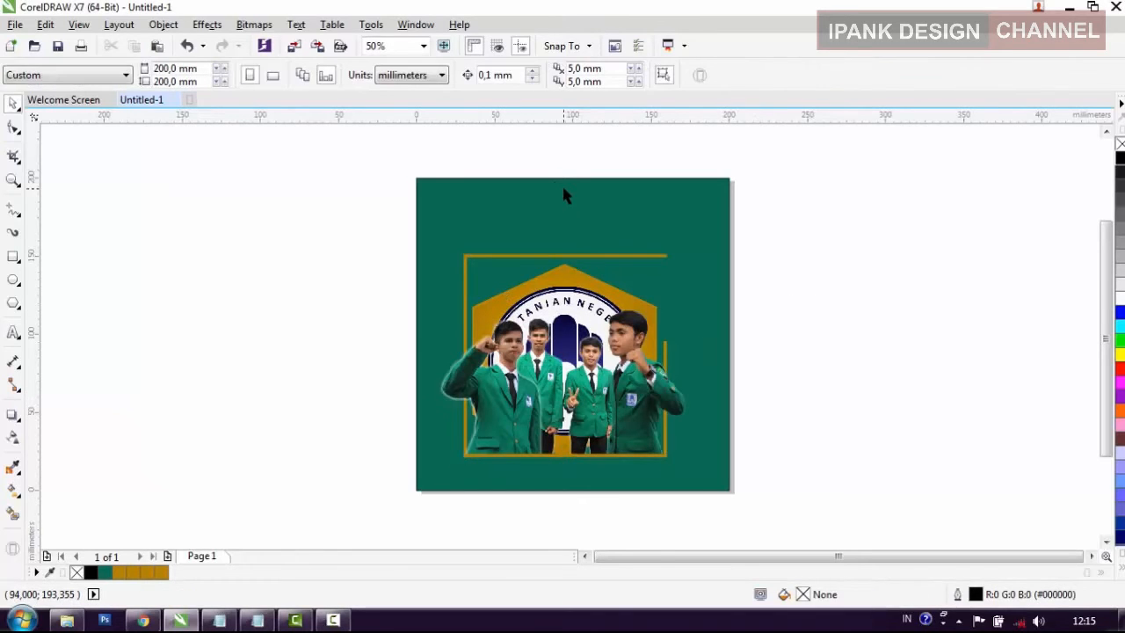
Step: Add the heading text "POLITEKNIK PERTANIAN" in 24 pt Arial on the green area above the gold frame
{"action": "scroll", "coordinate": [563, 190], "scroll_direction": "up", "scroll_amount": 1}
{"action": "left_click", "coordinate": [13, 332]}
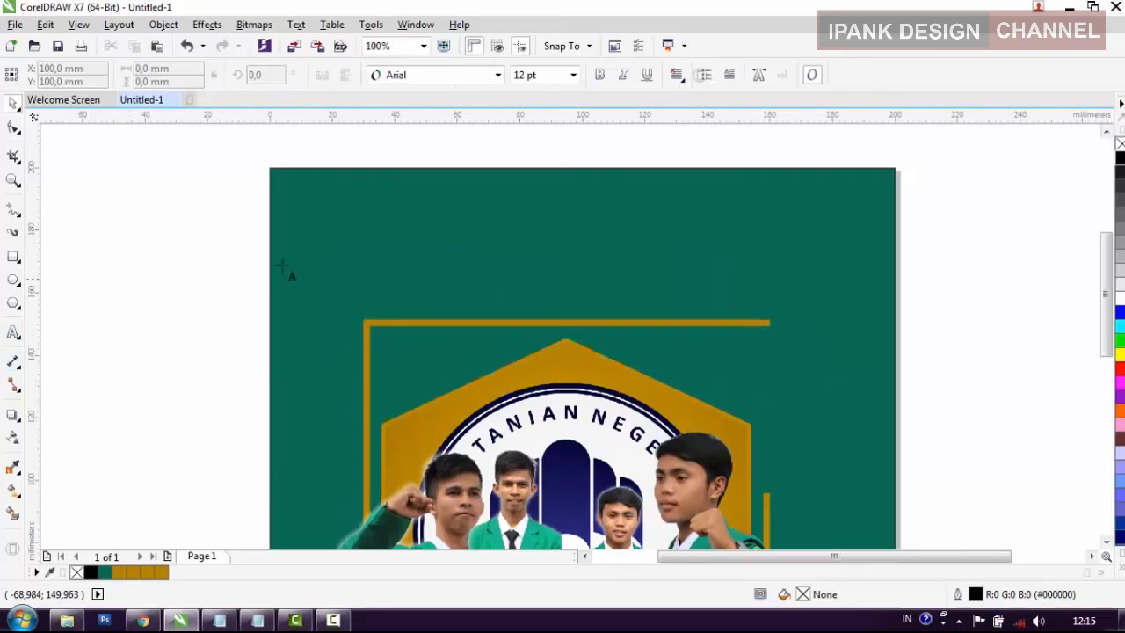
{"action": "left_click", "coordinate": [374, 210]}
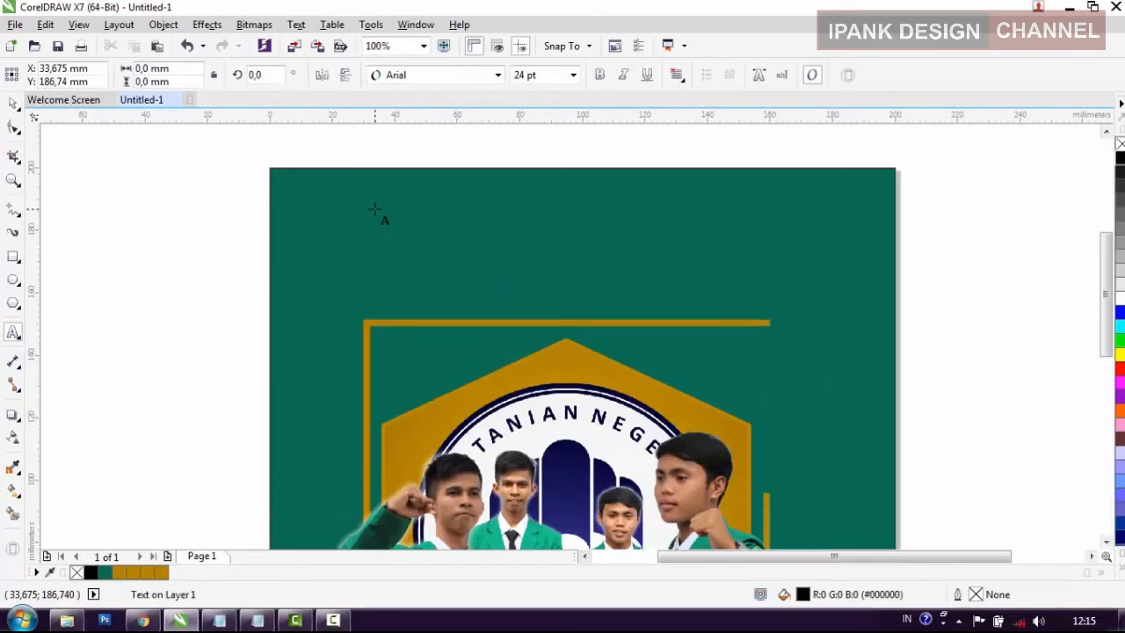
{"action": "key", "text": "Escape"}
{"action": "type", "text": "POLITEKNIK PERTQAN"}
{"action": "key", "text": "BackSpace"}
{"action": "key", "text": "BackSpace"}
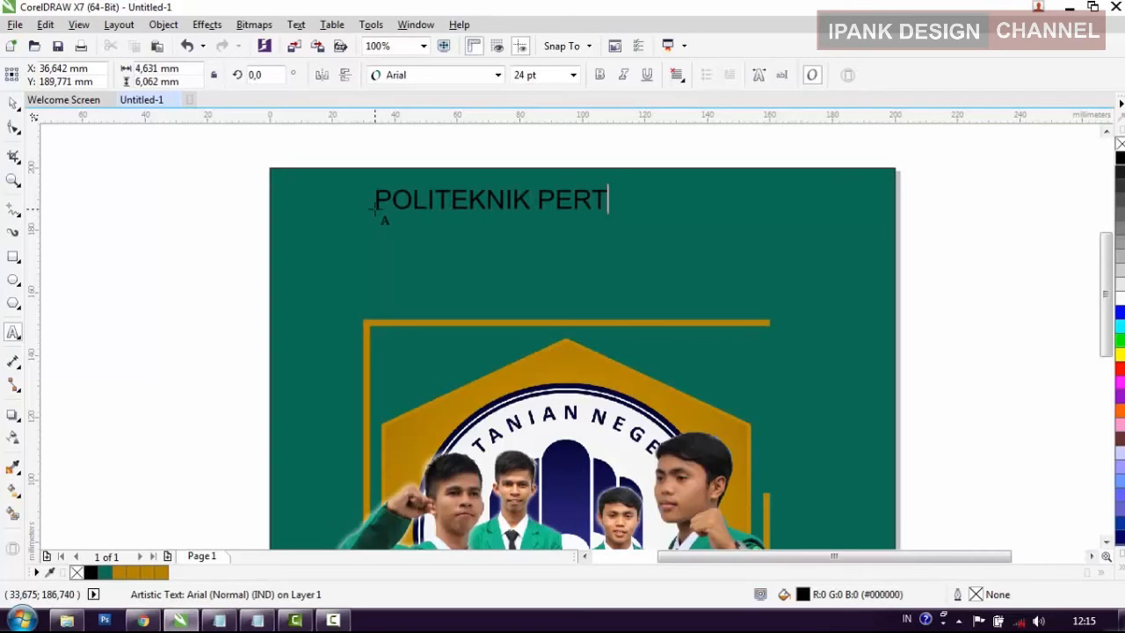
{"action": "type", "text": "NE"}
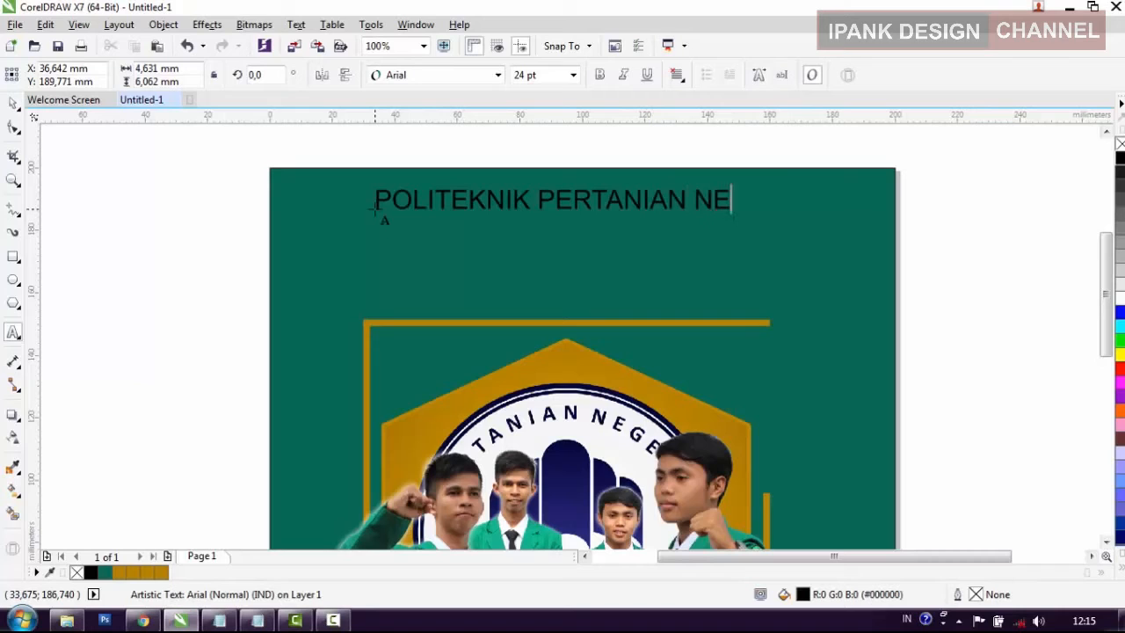
{"action": "key", "text": "BackSpace"}
{"action": "key", "text": "BackSpace"}
{"action": "key", "text": "BackSpace"}
Step: Add "NEGERI PAYAKUMBUH" as a separate text line and place it just above the frame's top bar
{"action": "left_click", "coordinate": [389, 250]}
{"action": "type", "text": "NE"}
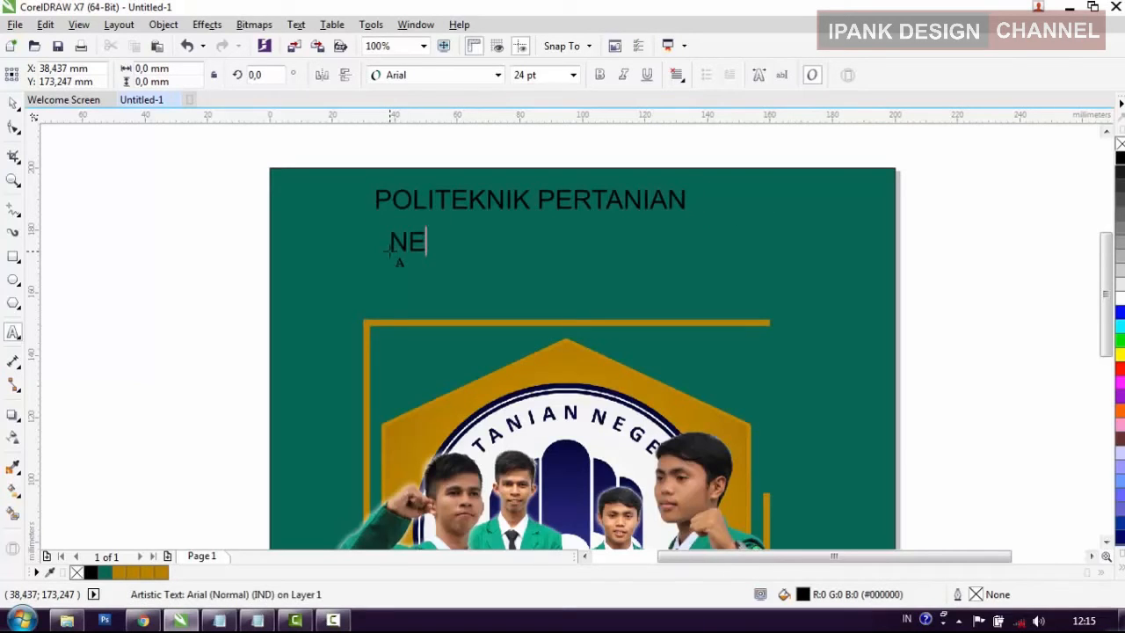
{"action": "type", "text": "GERI PAYAKUMBUH"}
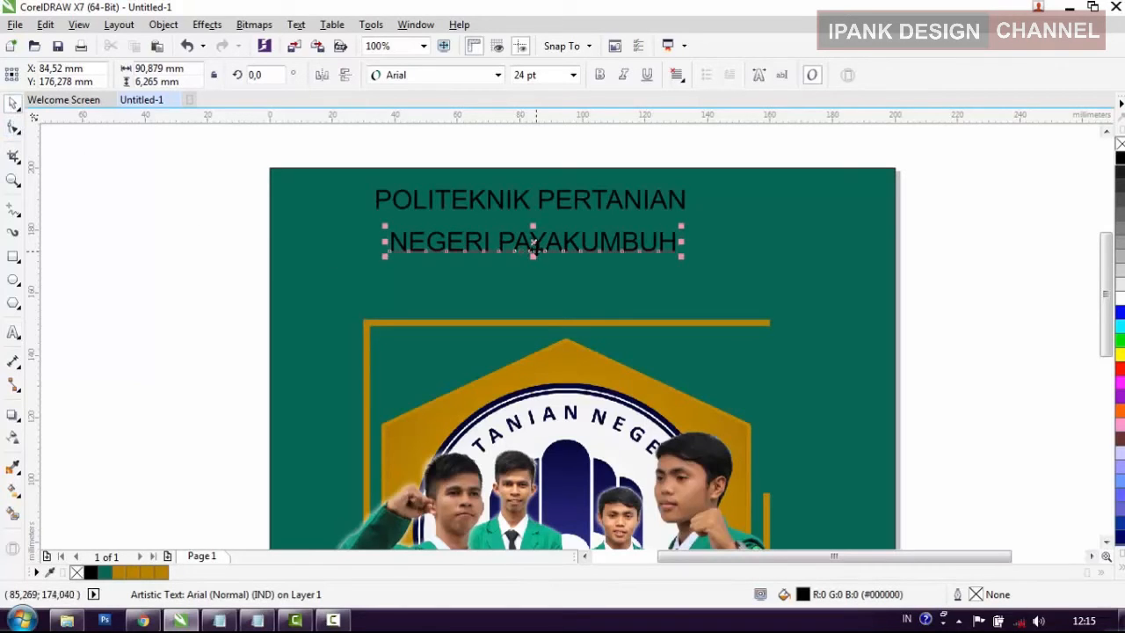
{"action": "left_click_drag", "start_coordinate": [531, 243], "coordinate": [503, 301]}
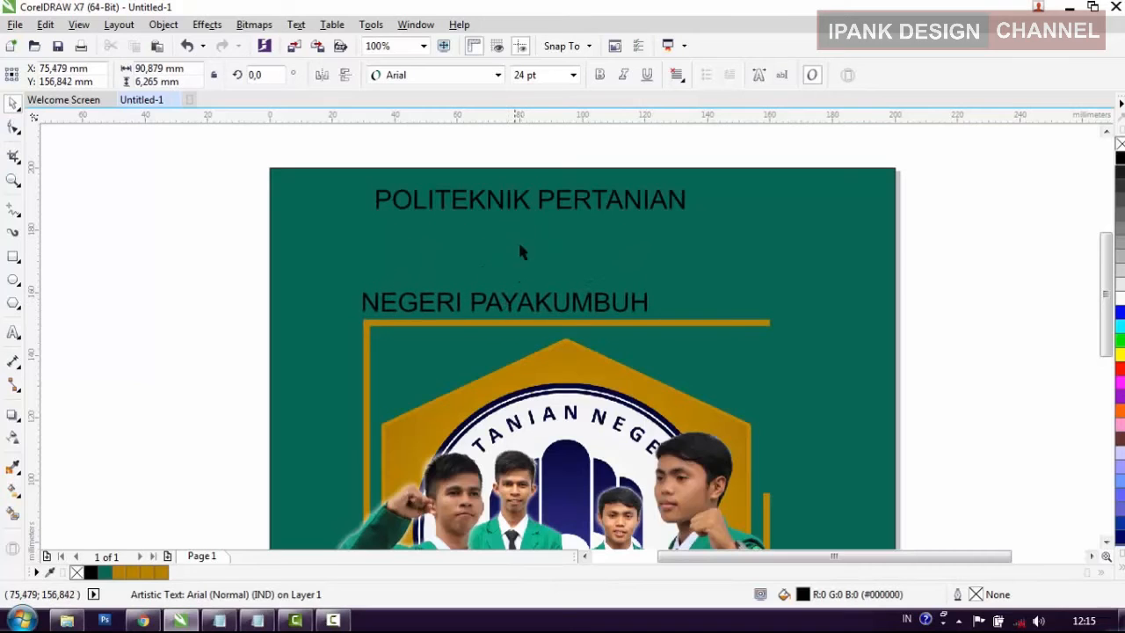
Step: Move "POLITEKNIK PERTANIAN" near the page's upper edge and enlarge it to about 44 pt, nearly the page's width
{"action": "mouse_move", "coordinate": [516, 204]}
{"action": "left_mouse_down"}
{"action": "mouse_move", "coordinate": [515, 240]}
{"action": "mouse_move", "coordinate": [512, 214]}
{"action": "mouse_move", "coordinate": [492, 198]}
{"action": "mouse_move", "coordinate": [511, 195]}
{"action": "left_mouse_up"}
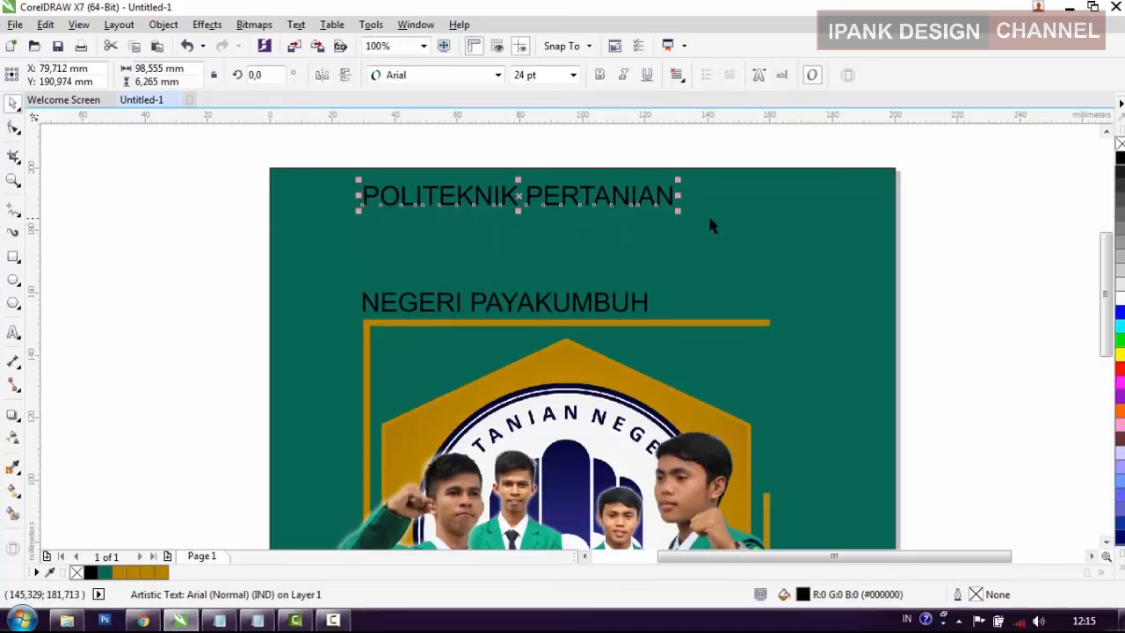
{"action": "left_click_drag", "start_coordinate": [679, 212], "coordinate": [839, 304]}
{"action": "left_click", "coordinate": [672, 227]}
{"action": "left_click_drag", "start_coordinate": [615, 199], "coordinate": [540, 200]}
{"action": "left_click_drag", "start_coordinate": [770, 226], "coordinate": [862, 266]}
Step: Move "NEGERI PAYAKUMBUH" beneath the first heading line and enlarge it to about 45 pt
{"action": "left_click", "coordinate": [620, 302]}
{"action": "left_click", "coordinate": [615, 303]}
{"action": "left_click_drag", "start_coordinate": [616, 303], "coordinate": [525, 273]}
{"action": "left_click_drag", "start_coordinate": [593, 291], "coordinate": [833, 331]}
{"action": "key", "text": "F3"}
{"action": "key", "text": "F3"}
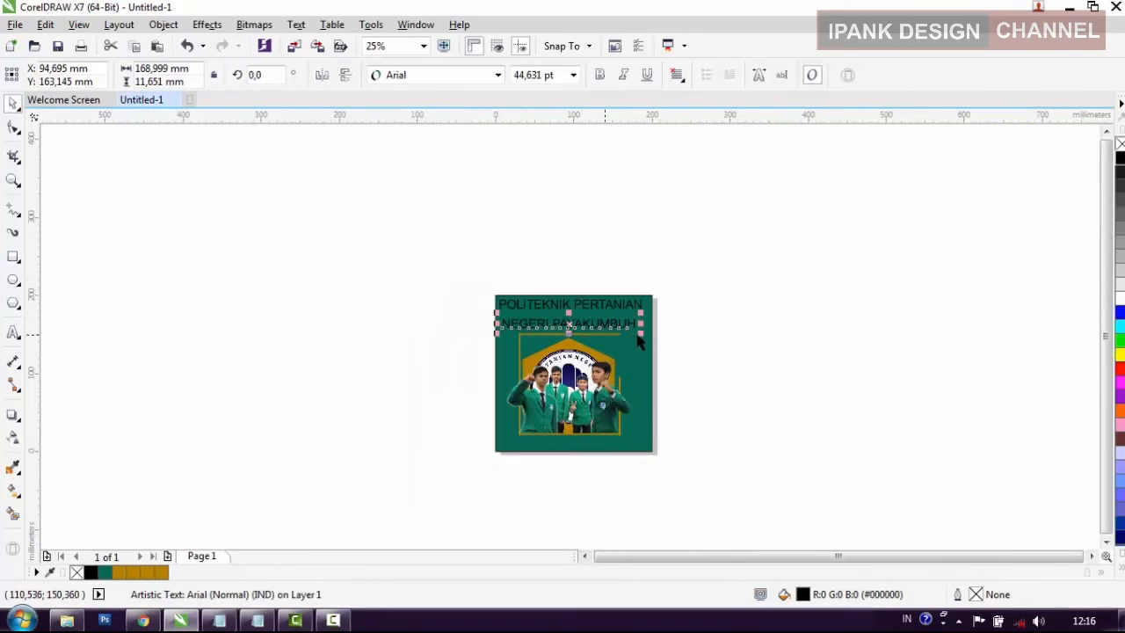
Step: Set the font of "NEGERI PAYAKUMBUH" to Belwe Bd BT
{"action": "scroll", "coordinate": [696, 322], "scroll_direction": "down", "scroll_amount": 1}
{"action": "scroll", "coordinate": [745, 327], "scroll_direction": "up", "scroll_amount": 3}
{"action": "scroll", "coordinate": [388, 283], "scroll_direction": "down", "scroll_amount": 1}
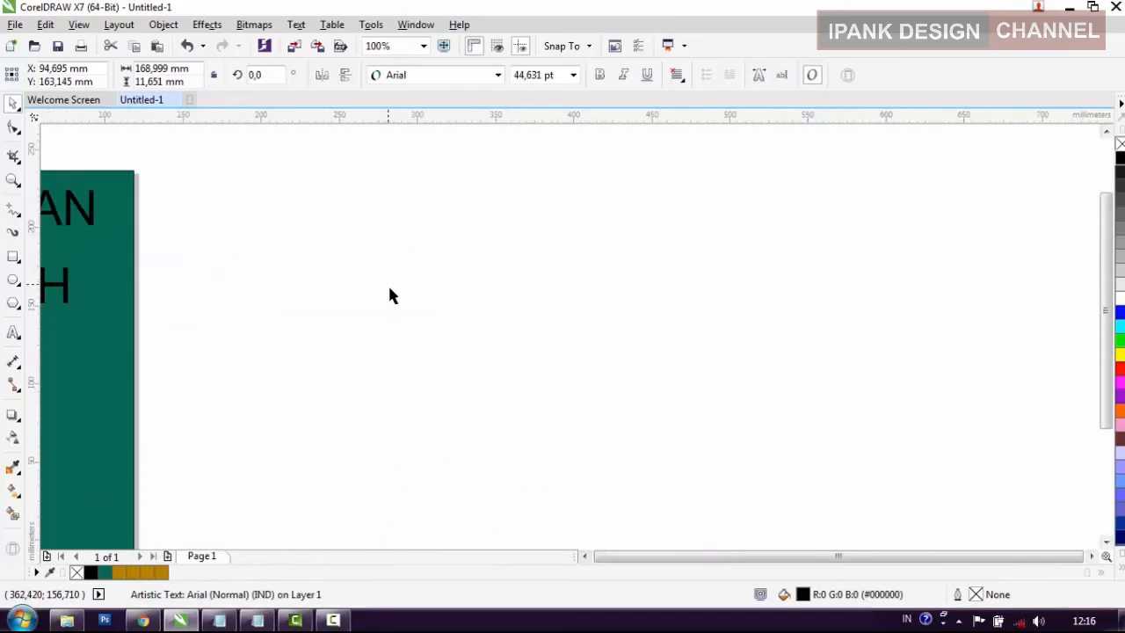
{"action": "scroll", "coordinate": [360, 291], "scroll_direction": "down", "scroll_amount": 2}
{"action": "scroll", "coordinate": [347, 304], "scroll_direction": "up", "scroll_amount": 1}
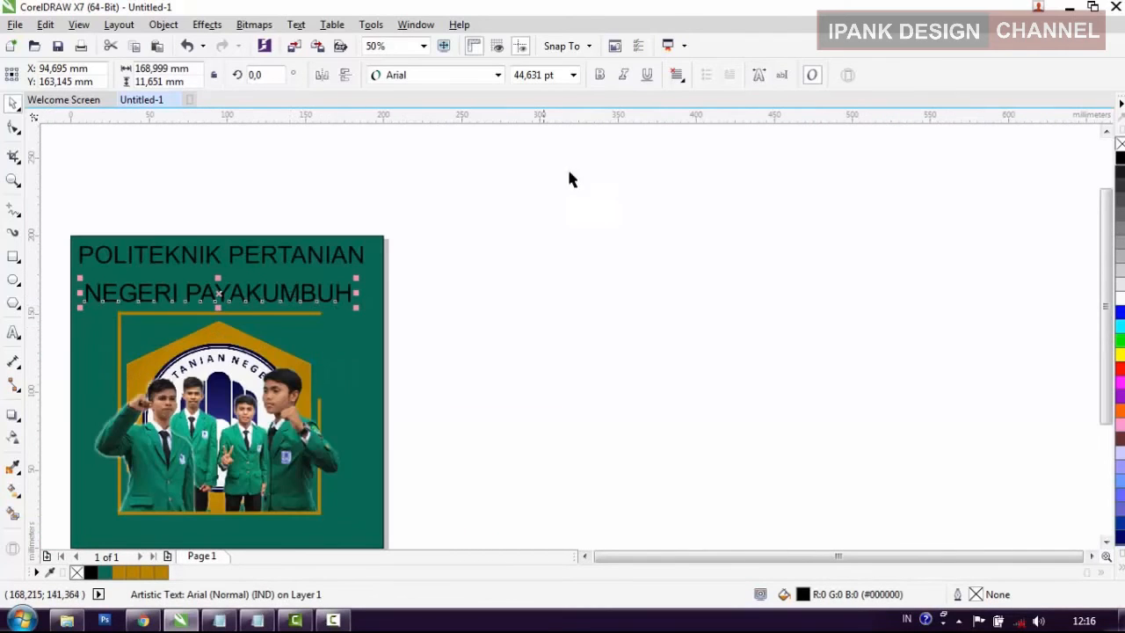
{"action": "left_click", "coordinate": [497, 74]}
{"action": "mouse_move", "coordinate": [474, 139]}
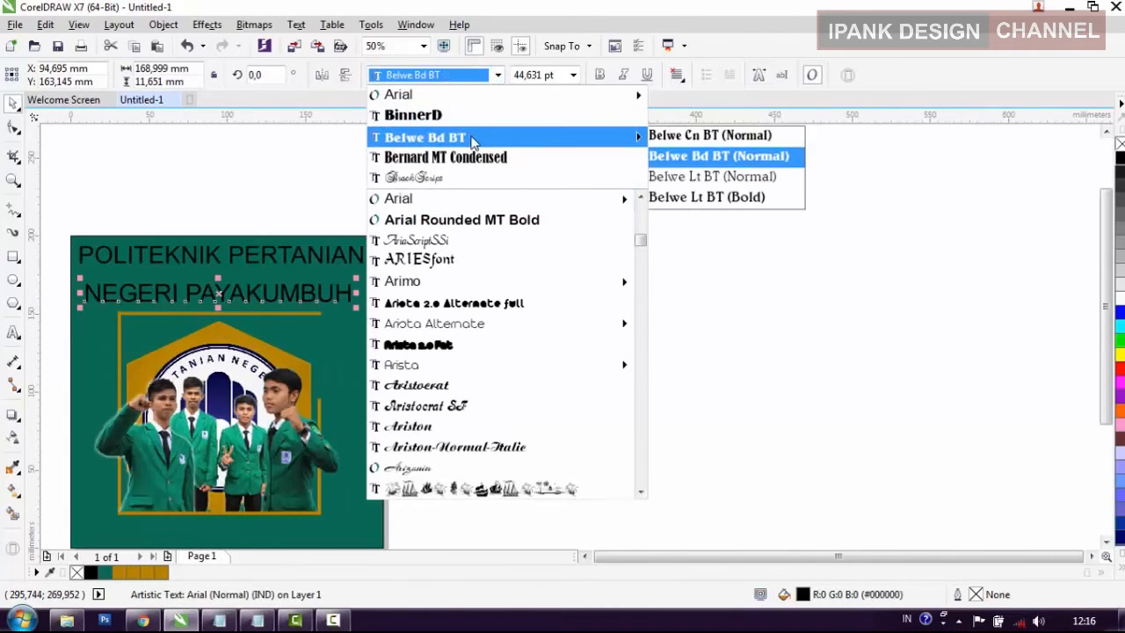
{"action": "left_click", "coordinate": [472, 138]}
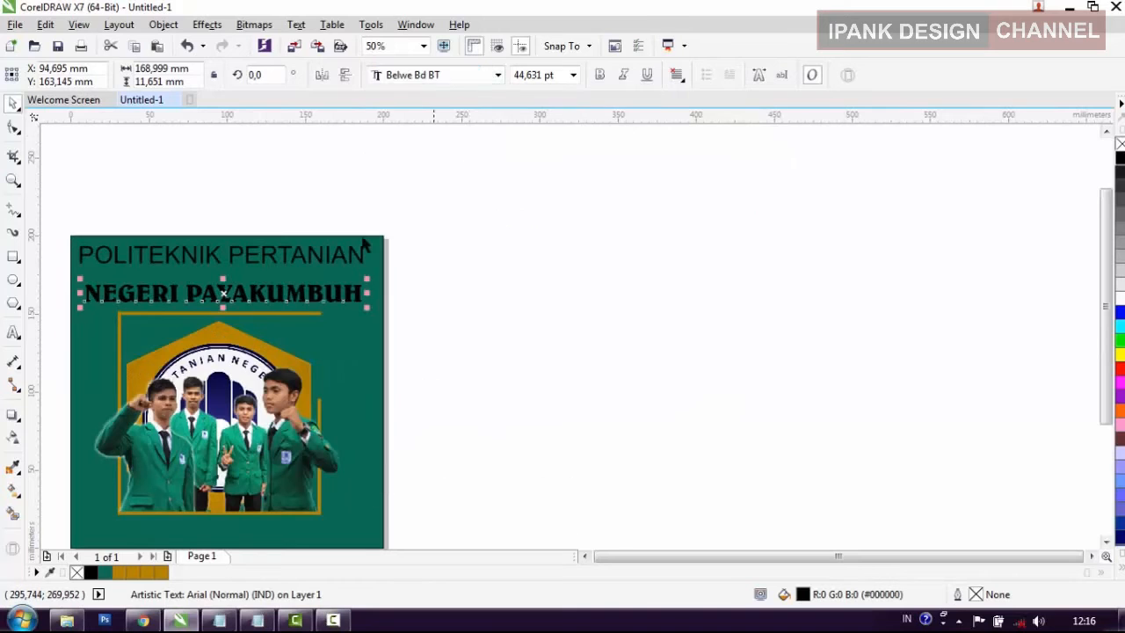
Step: Set the font of "POLITEKNIK PERTANIAN" to Bernard MT Condensed
{"action": "left_click", "coordinate": [360, 252]}
{"action": "left_click", "coordinate": [498, 76]}
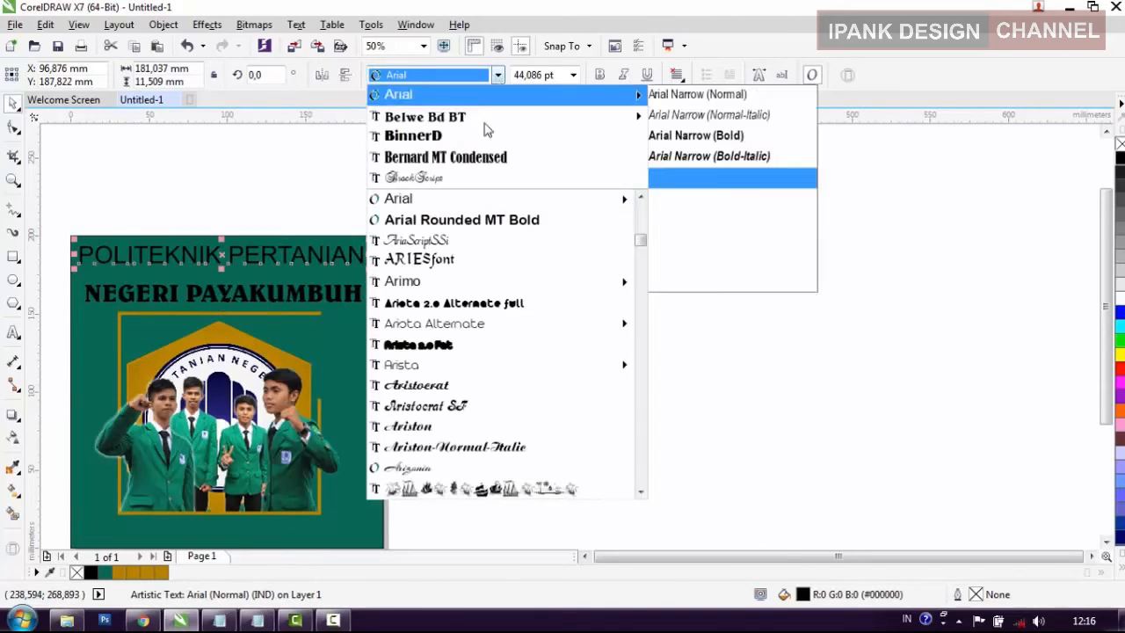
{"action": "left_click", "coordinate": [479, 158]}
{"action": "left_click", "coordinate": [545, 268]}
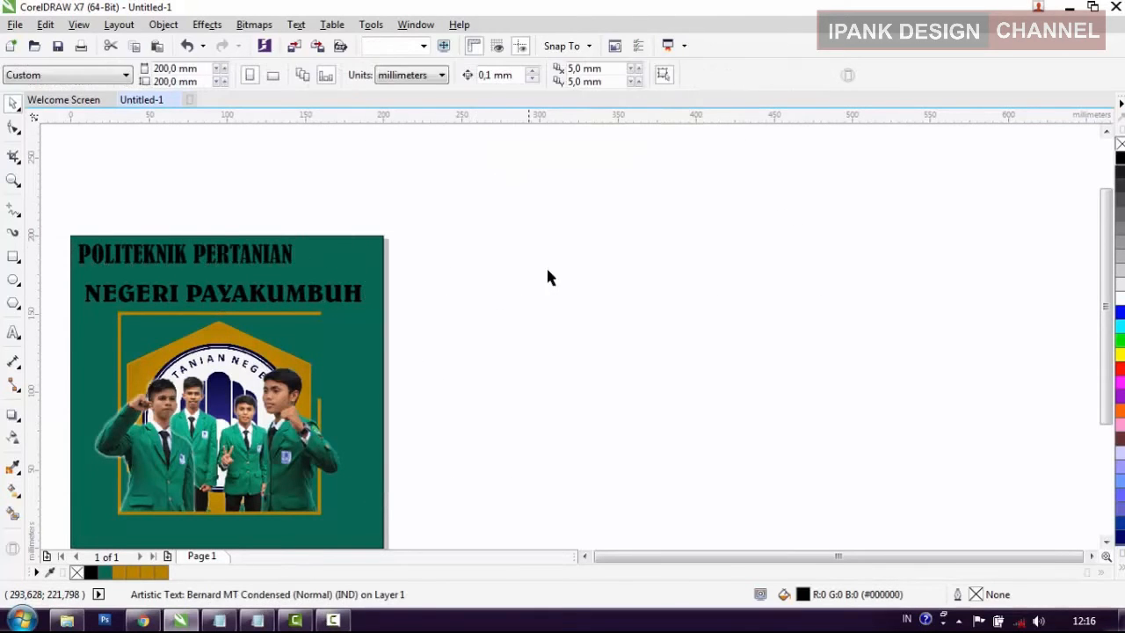
{"action": "scroll", "coordinate": [546, 268], "scroll_direction": "down", "scroll_amount": 1}
{"action": "scroll", "coordinate": [375, 281], "scroll_direction": "up", "scroll_amount": 1}
Step: Enlarge "POLITEKNIK PERTANIAN" to about 51 pt and move it directly above "NEGERI PAYAKUMBUH"
{"action": "left_click", "coordinate": [397, 264]}
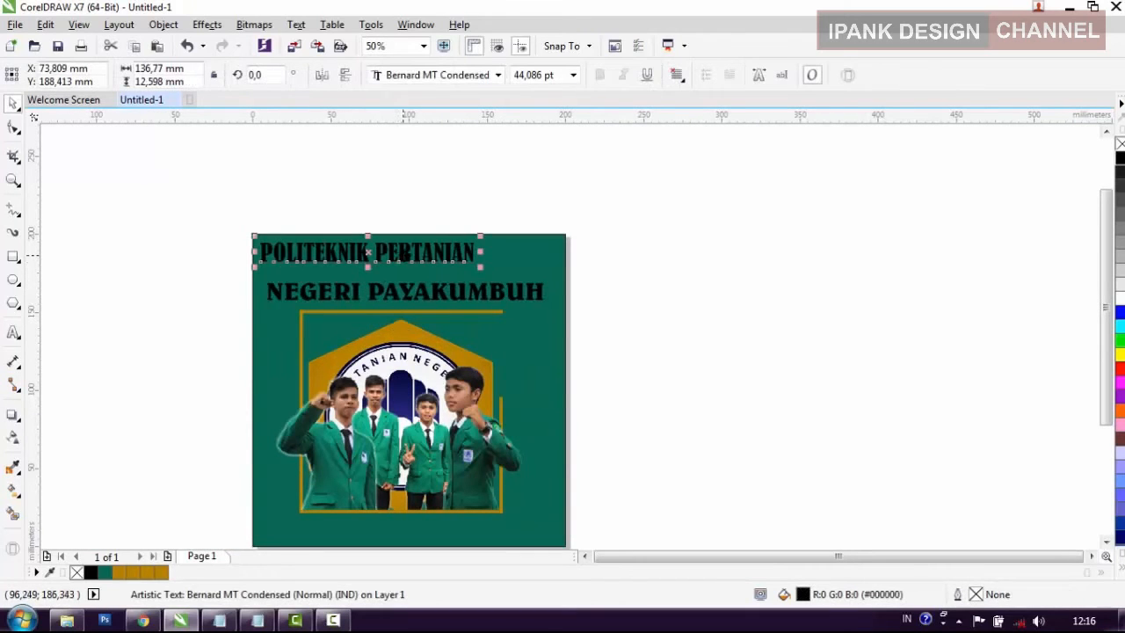
{"action": "left_click_drag", "start_coordinate": [479, 263], "coordinate": [514, 269]}
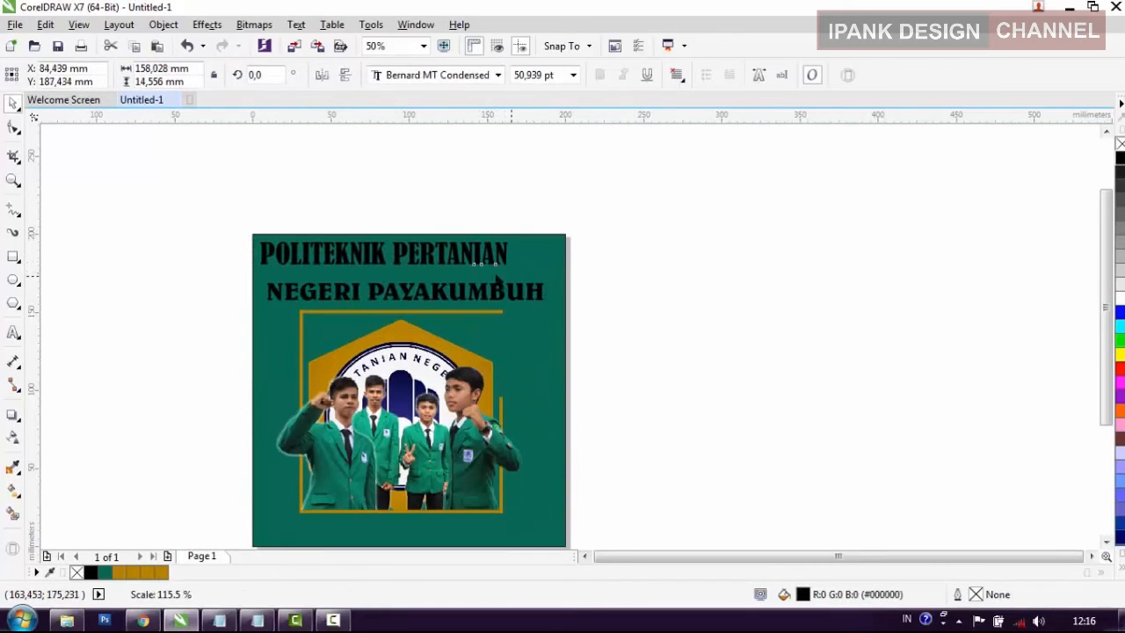
{"action": "left_click_drag", "start_coordinate": [439, 257], "coordinate": [459, 265]}
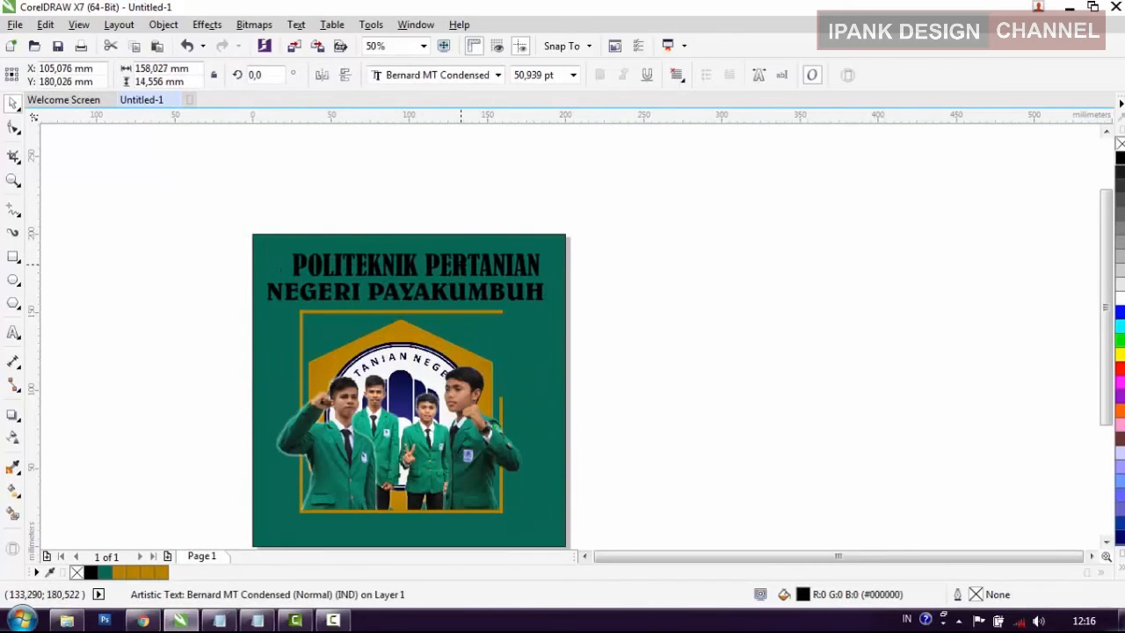
Step: Select the logo, student photos and frame bars together and enlarge them to about 174 x 142 mm
{"action": "left_click", "coordinate": [455, 294]}
{"action": "left_click", "coordinate": [615, 382]}
{"action": "left_click_drag", "start_coordinate": [407, 435], "coordinate": [246, 309]}
{"action": "left_click_drag", "start_coordinate": [531, 519], "coordinate": [560, 538]}
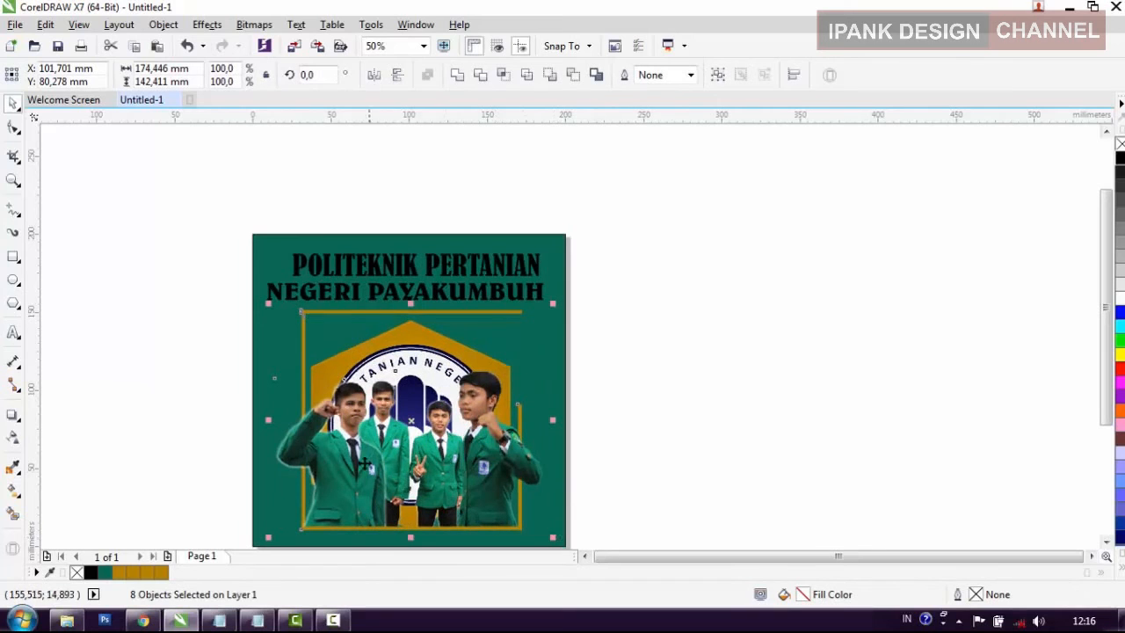
{"action": "left_click", "coordinate": [678, 422]}
Step: Align "NEGERI PAYAKUMBUH" with the frame's left edge and narrow it to the width of the frame's top bar
{"action": "left_click", "coordinate": [404, 293]}
{"action": "scroll", "coordinate": [404, 296], "scroll_direction": "up", "scroll_amount": 2}
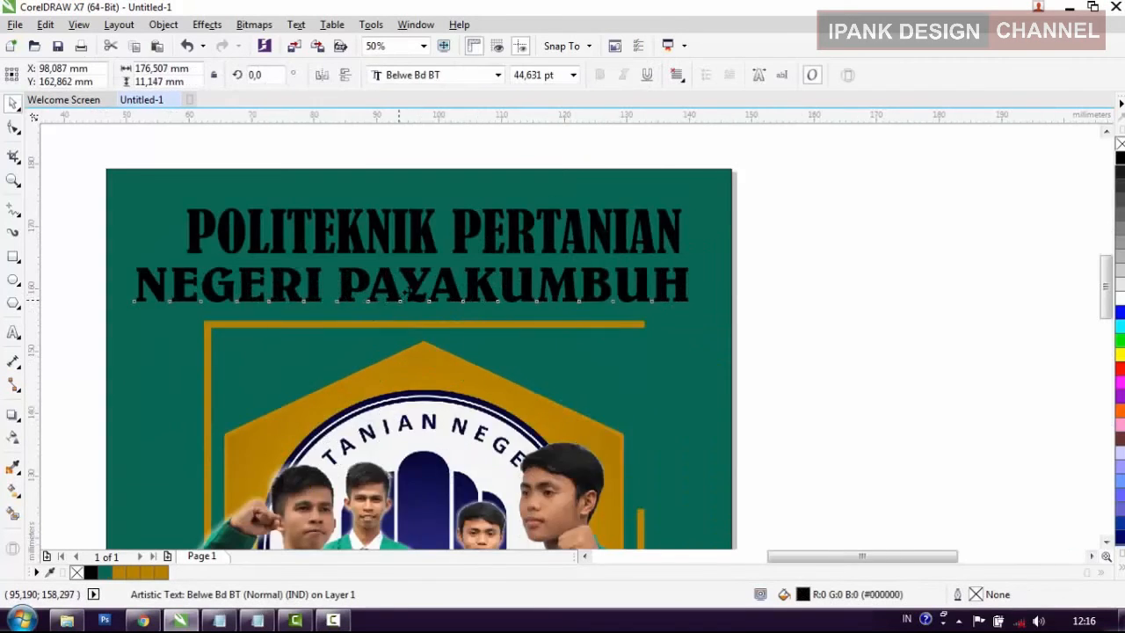
{"action": "scroll", "coordinate": [405, 296], "scroll_direction": "up", "scroll_amount": 2}
{"action": "scroll", "coordinate": [428, 274], "scroll_direction": "down", "scroll_amount": 1}
{"action": "left_click_drag", "start_coordinate": [483, 283], "coordinate": [509, 284]}
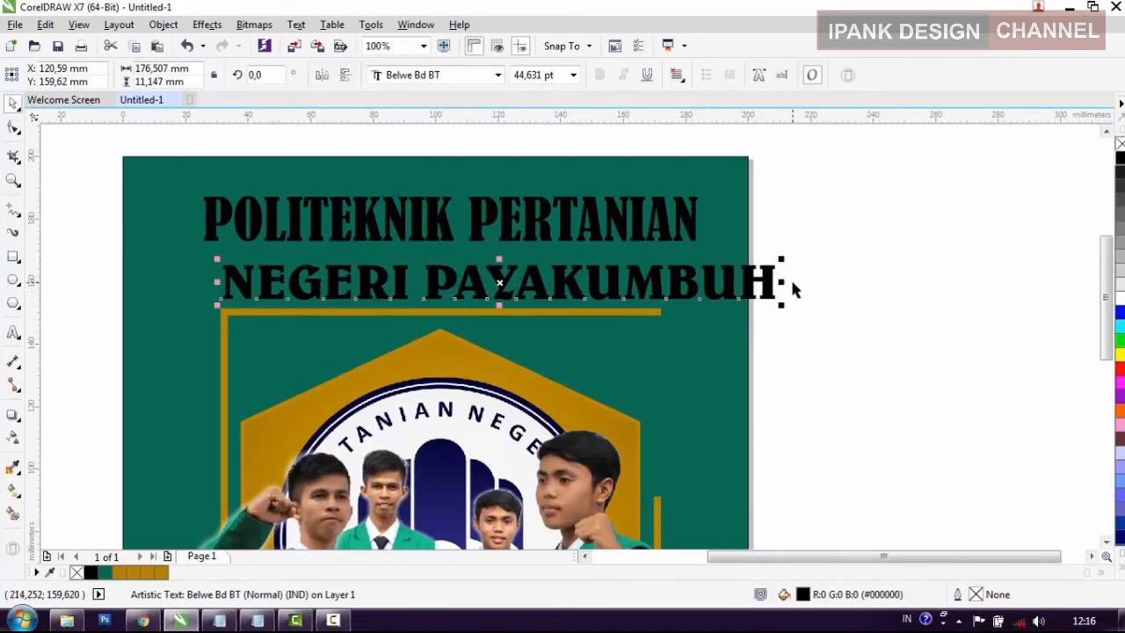
{"action": "left_click_drag", "start_coordinate": [781, 283], "coordinate": [664, 289]}
Step: Left-align "POLITEKNIK PERTANIAN" above the second heading line and shrink it to the same width, about 141 mm
{"action": "left_click", "coordinate": [657, 236]}
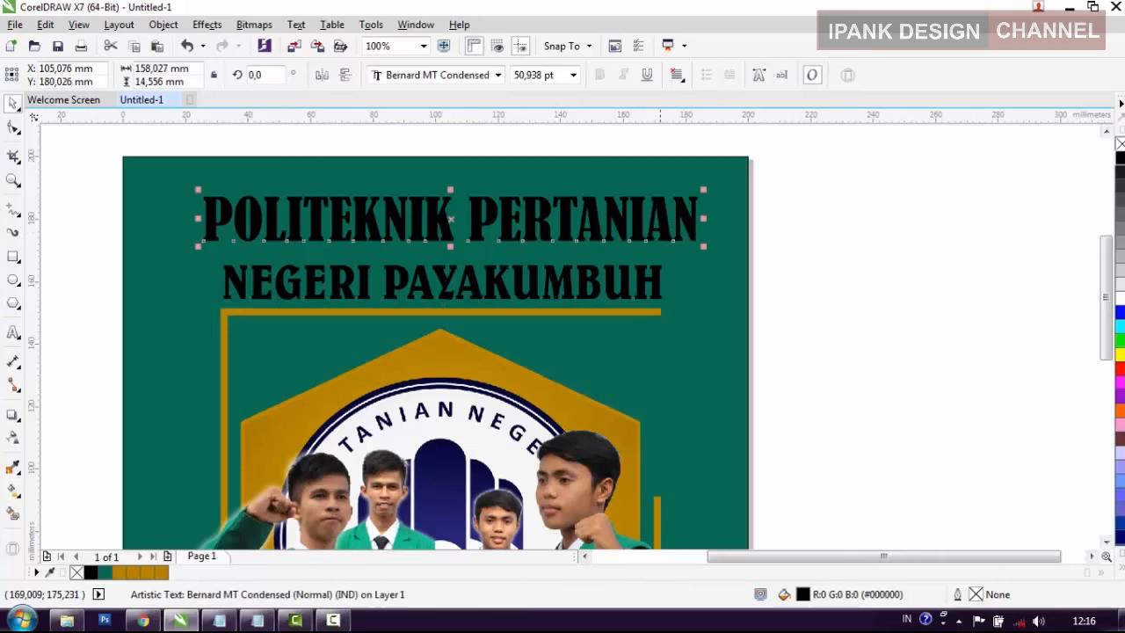
{"action": "left_click_drag", "start_coordinate": [438, 225], "coordinate": [458, 241]}
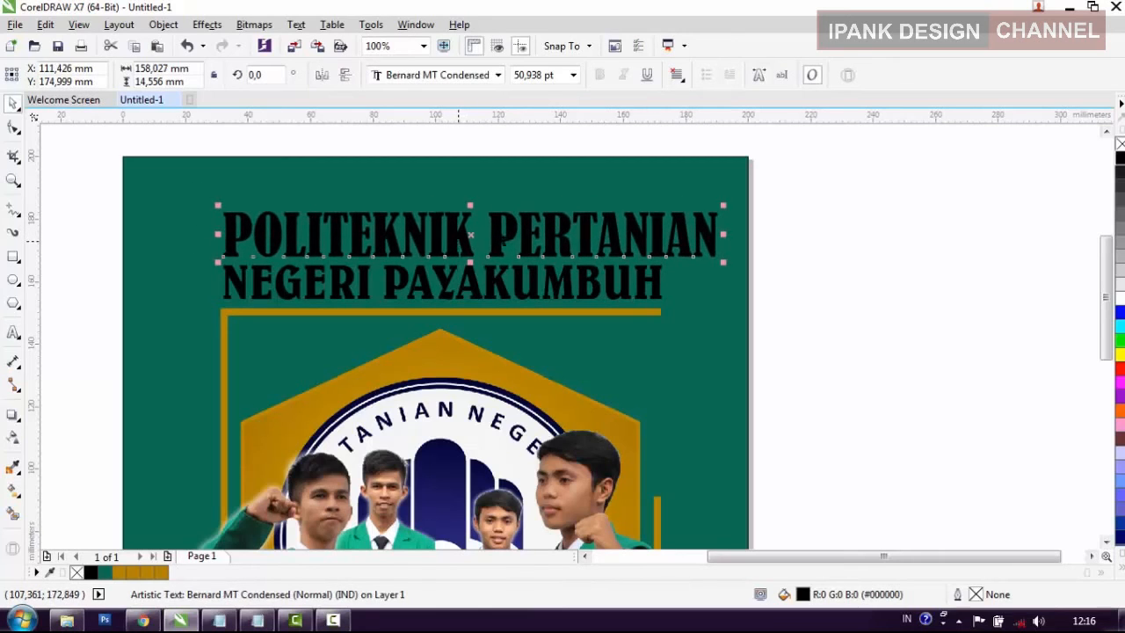
{"action": "left_click_drag", "start_coordinate": [719, 204], "coordinate": [646, 234]}
{"action": "scroll", "coordinate": [708, 230], "scroll_direction": "up", "scroll_amount": 2}
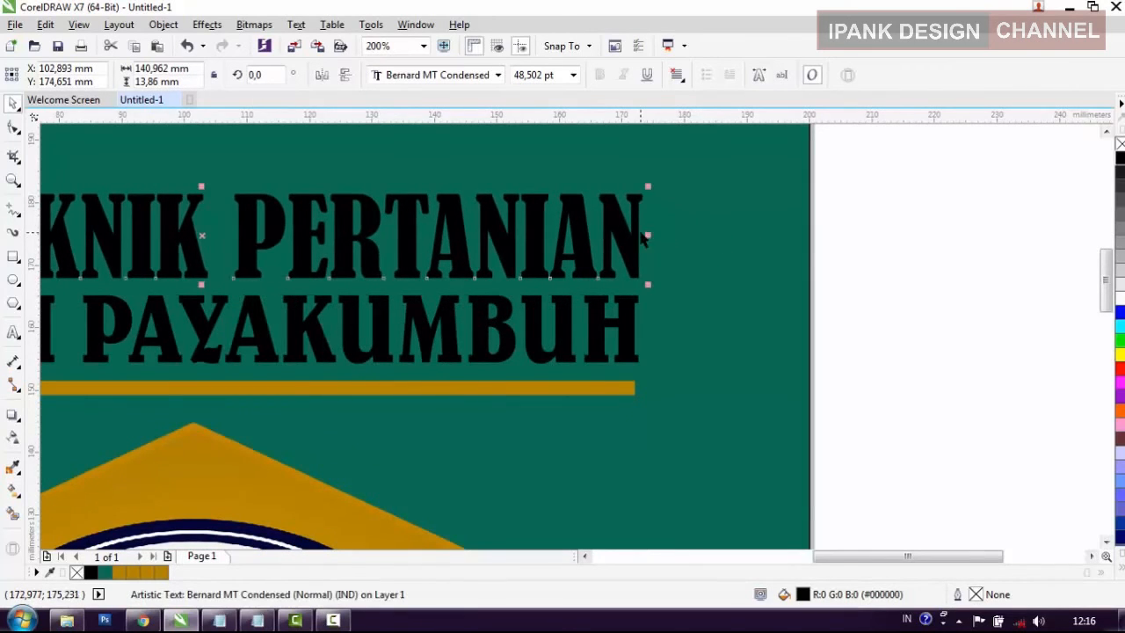
{"action": "scroll", "coordinate": [644, 235], "scroll_direction": "down", "scroll_amount": 2}
Step: Select both heading lines and fill them with white
{"action": "left_click_drag", "start_coordinate": [784, 323], "coordinate": [449, 225]}
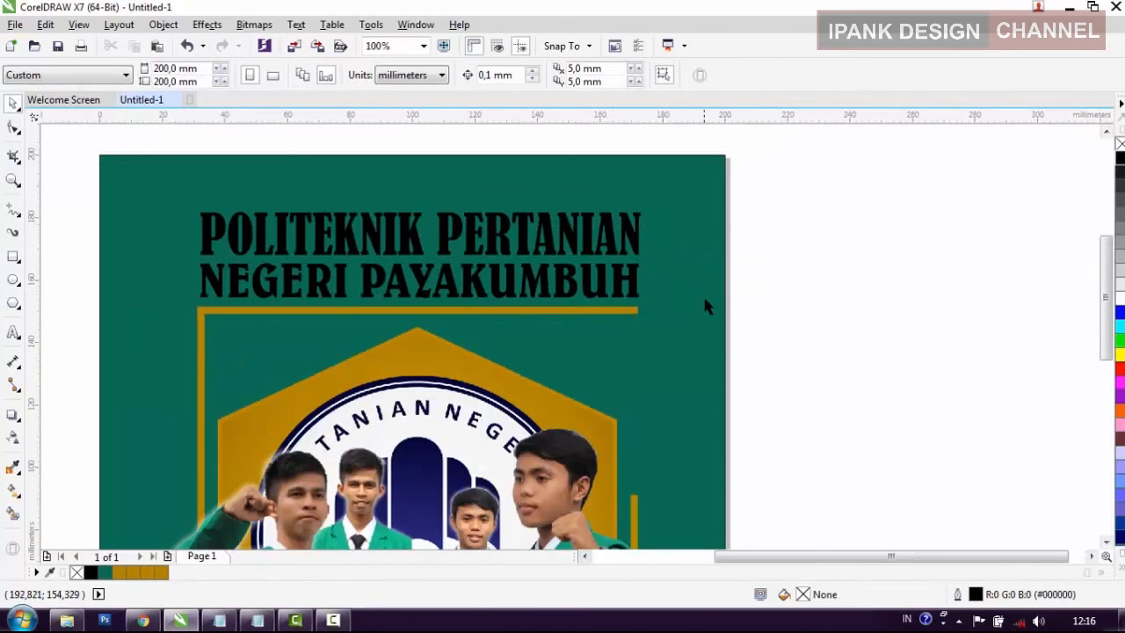
{"action": "left_click_drag", "start_coordinate": [743, 299], "coordinate": [641, 296]}
{"action": "left_click_drag", "start_coordinate": [321, 204], "coordinate": [180, 180]}
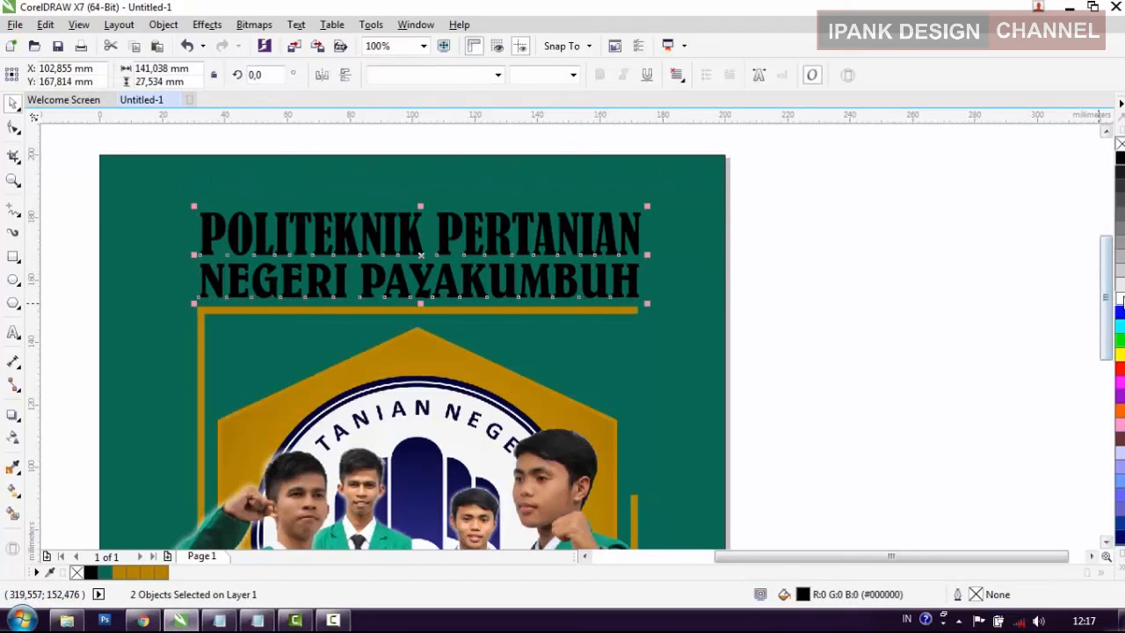
{"action": "left_click", "coordinate": [1119, 299]}
{"action": "left_click", "coordinate": [794, 316]}
{"action": "scroll", "coordinate": [497, 254], "scroll_direction": "down", "scroll_amount": 2}
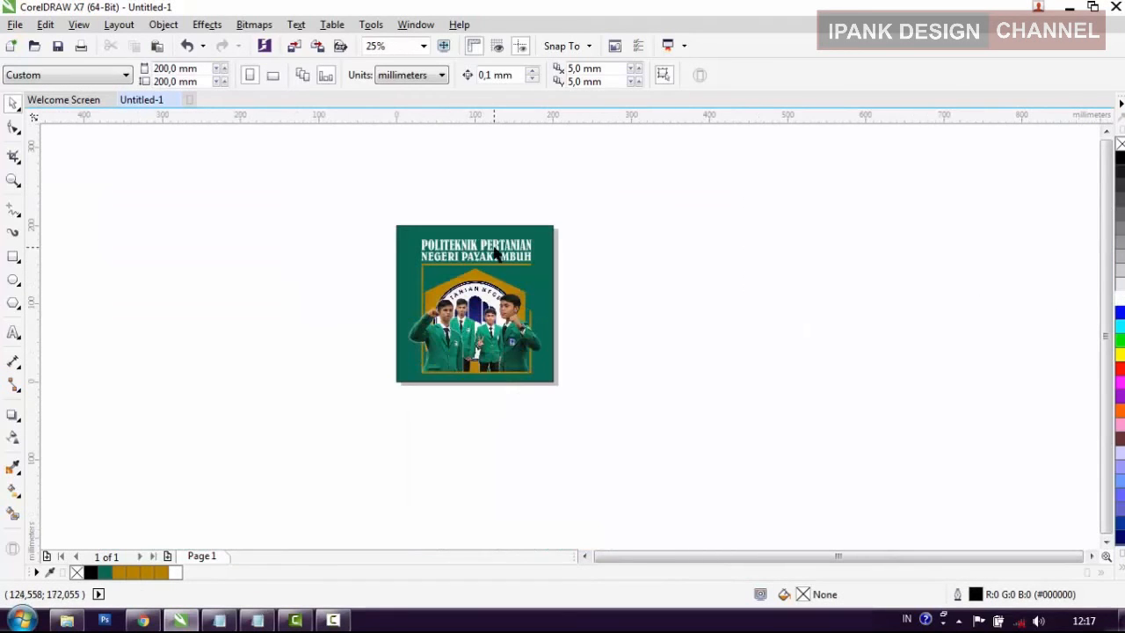
{"action": "scroll", "coordinate": [494, 264], "scroll_direction": "up", "scroll_amount": 1}
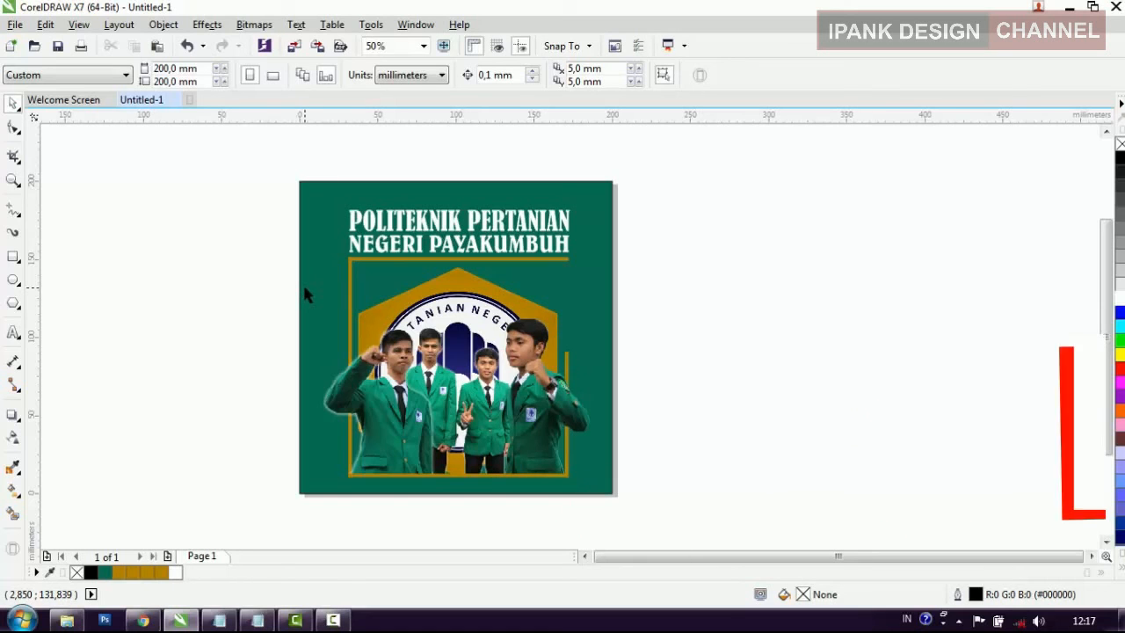
Step: Export the design as the JPEG "Mahasiswa" in the D: MAHASISWA folder, with RGB Color (24-bit) and 100% quality
{"action": "key", "text": "ctrl+e"}
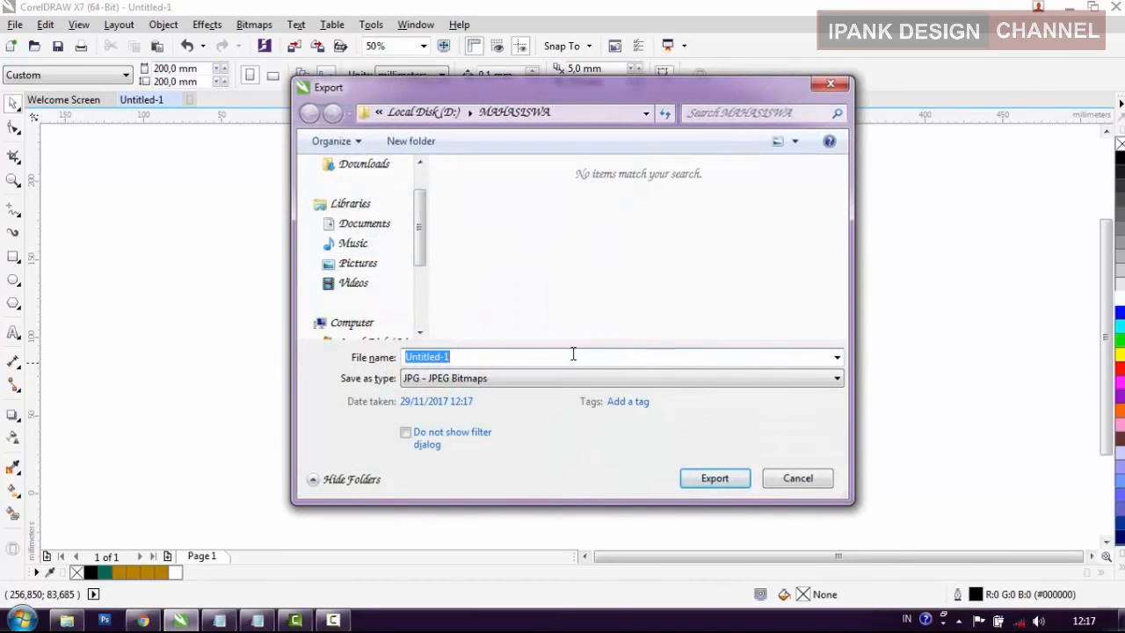
{"action": "type", "text": "Maha"}
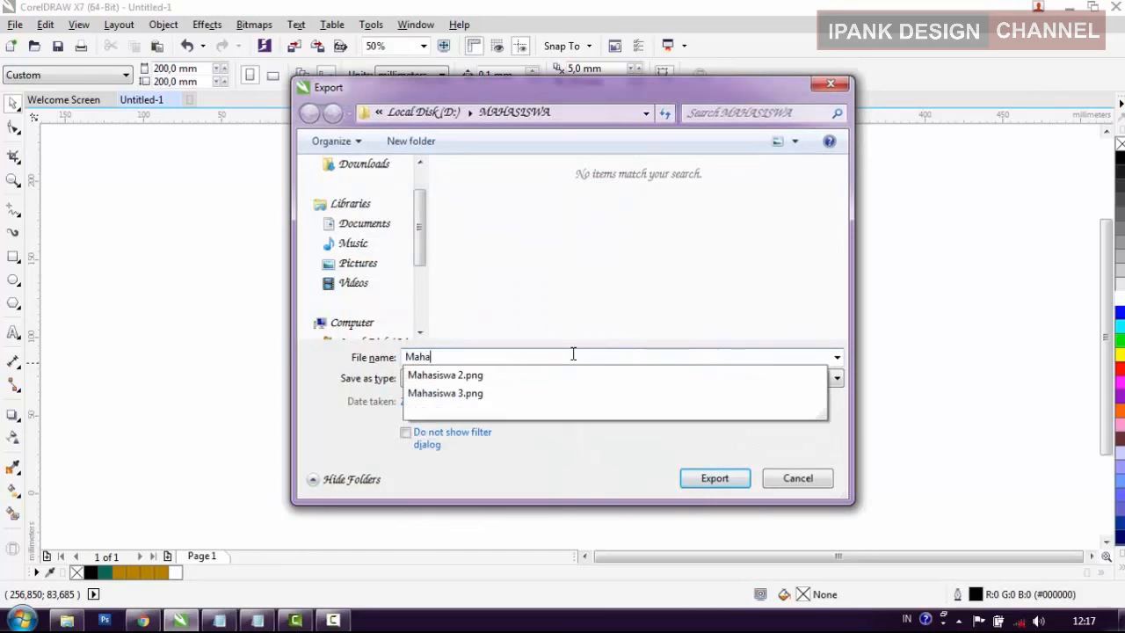
{"action": "type", "text": "siswa"}
{"action": "key", "text": "Return"}
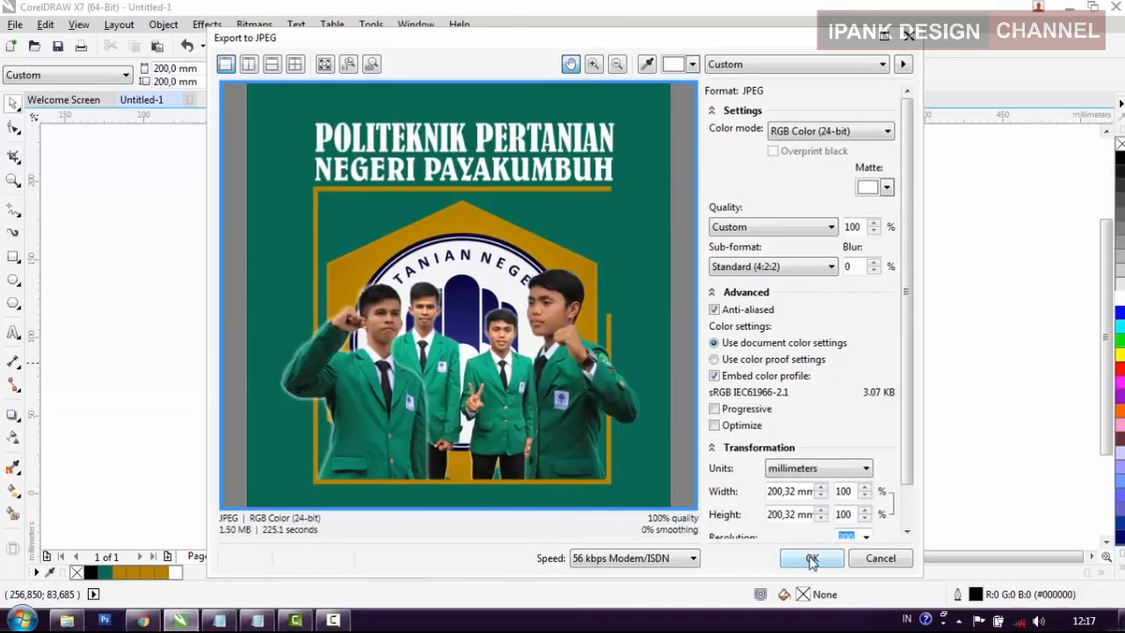
{"action": "left_click", "coordinate": [811, 560]}
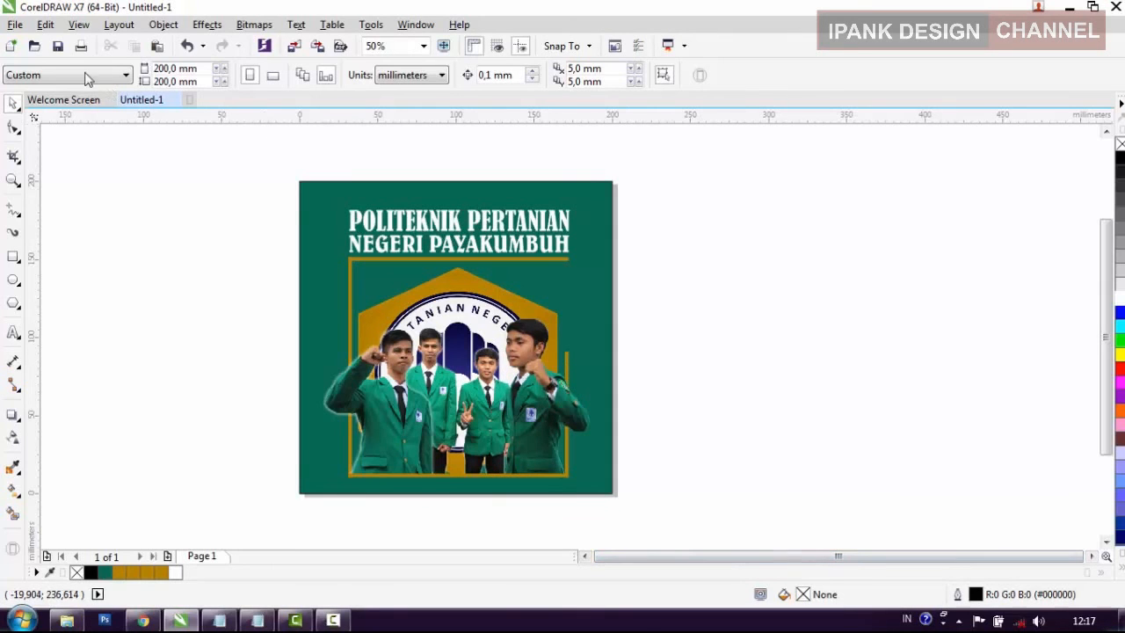
Step: Save the drawing as the CDR file "Mahasiswa" in the D: MAHASISWA folder, using Version 17.0
{"action": "key", "text": "ctrl+s"}
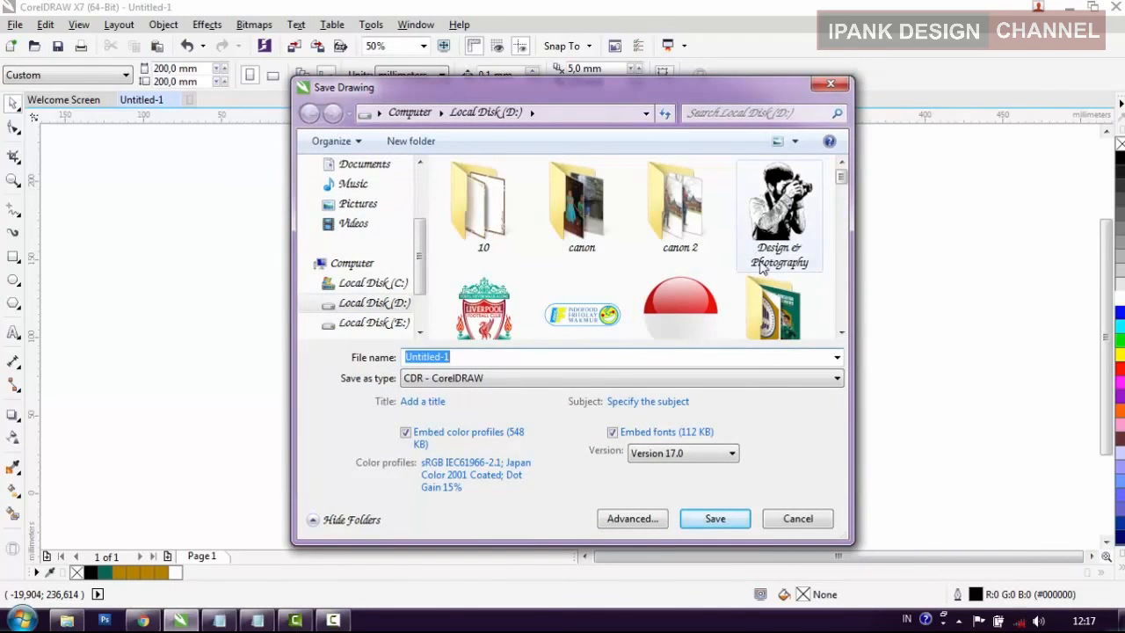
{"action": "double_click", "coordinate": [772, 299]}
{"action": "left_click", "coordinate": [551, 358]}
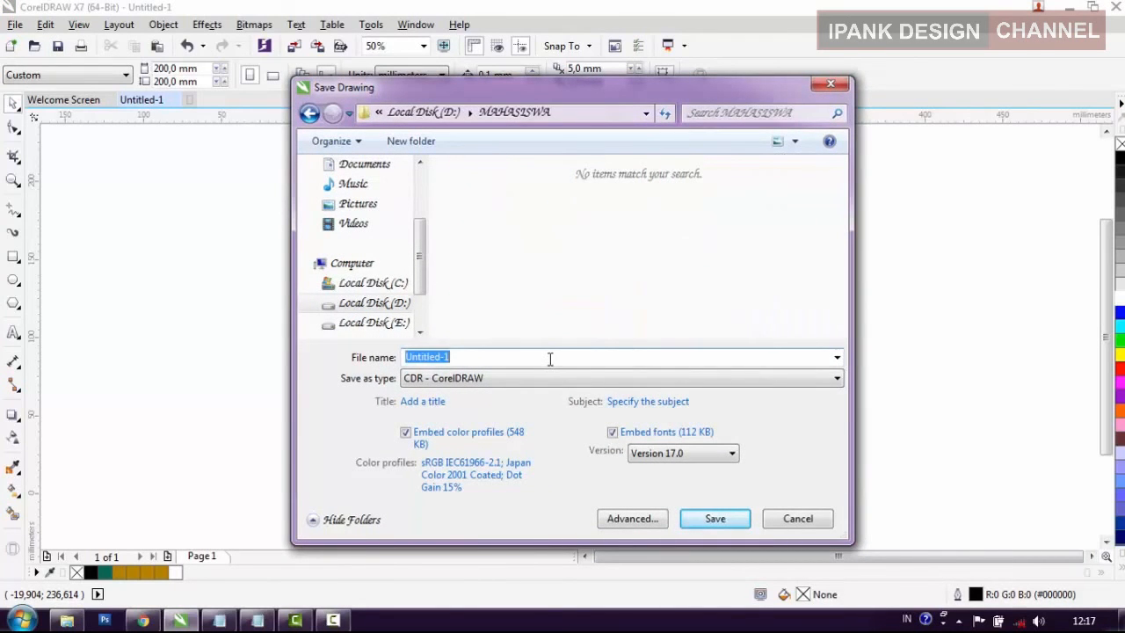
{"action": "type", "text": "Mahasiswa"}
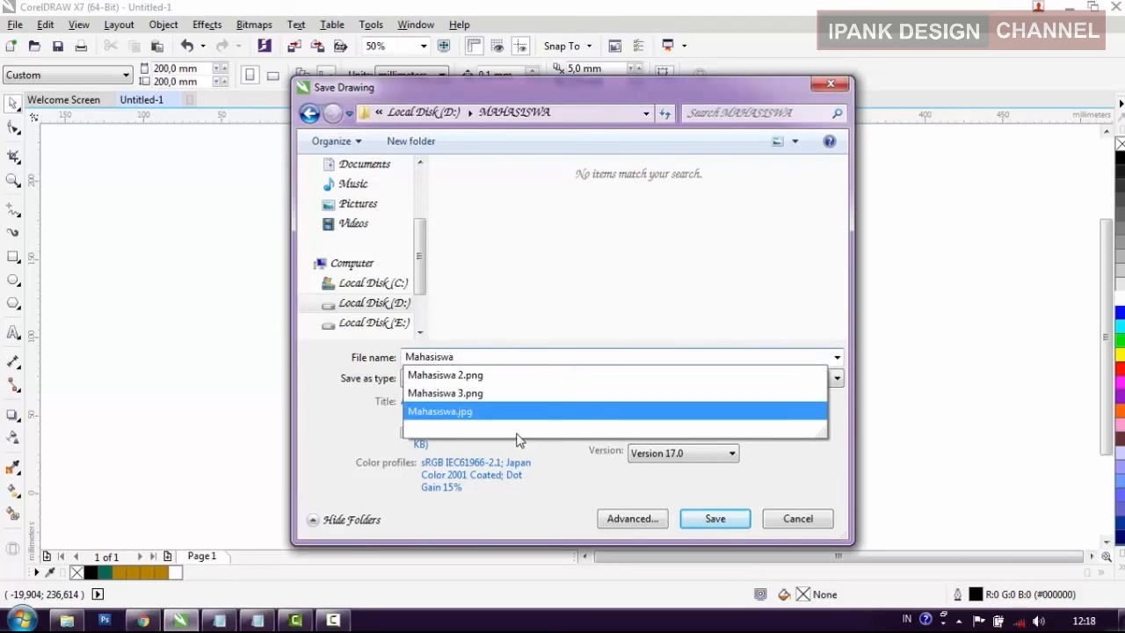
{"action": "left_click", "coordinate": [646, 491]}
{"action": "left_click", "coordinate": [658, 455]}
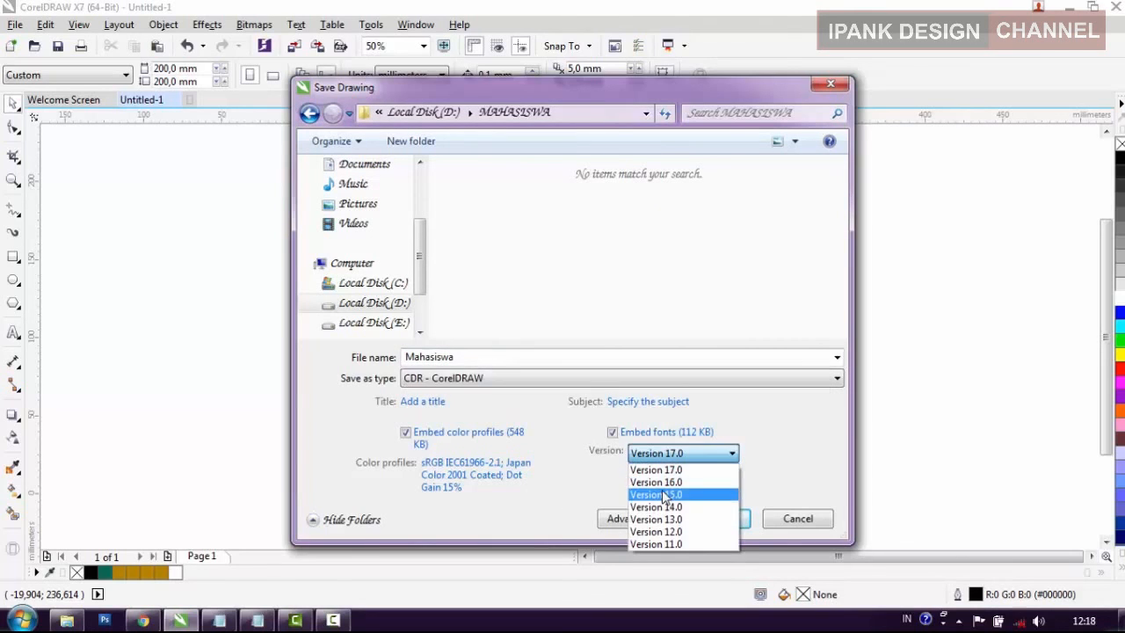
{"action": "left_click", "coordinate": [682, 466]}
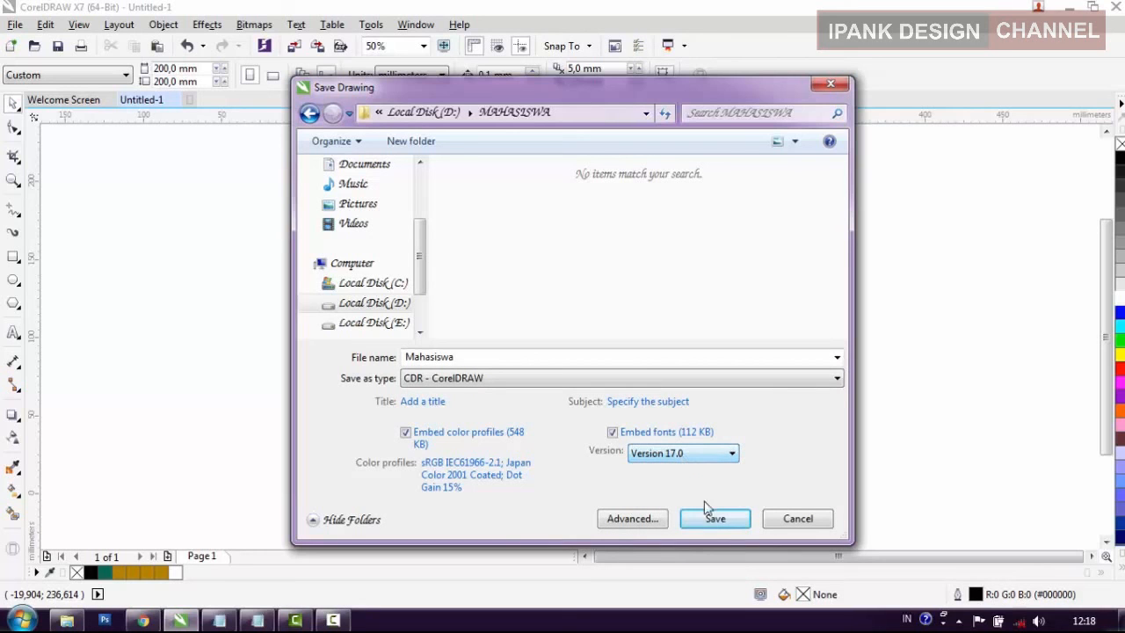
{"action": "left_click", "coordinate": [715, 518]}
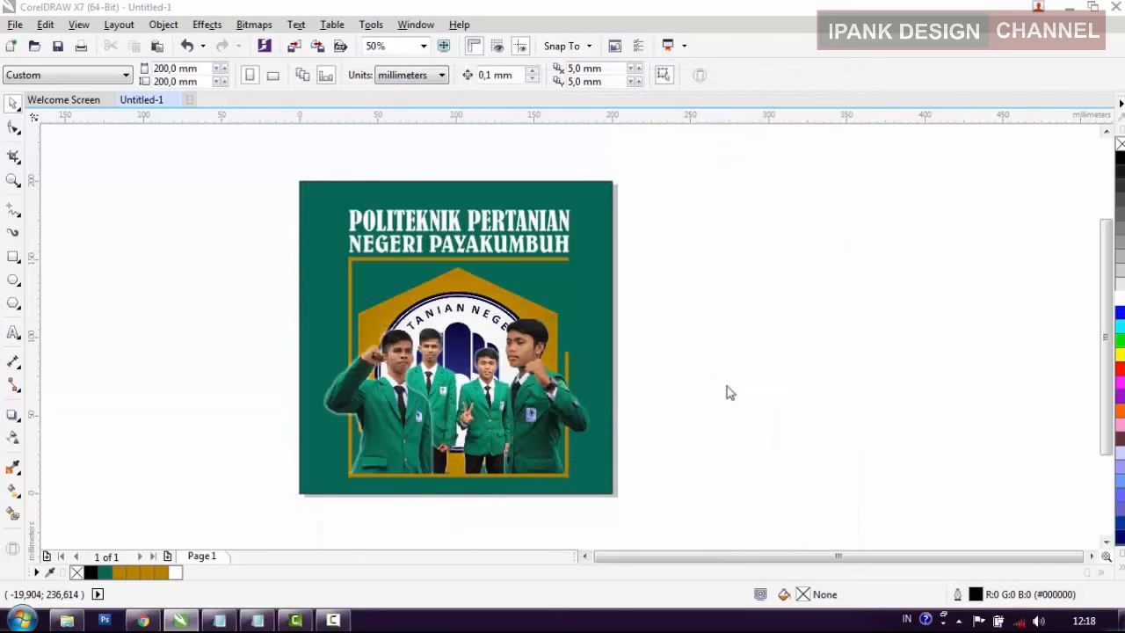